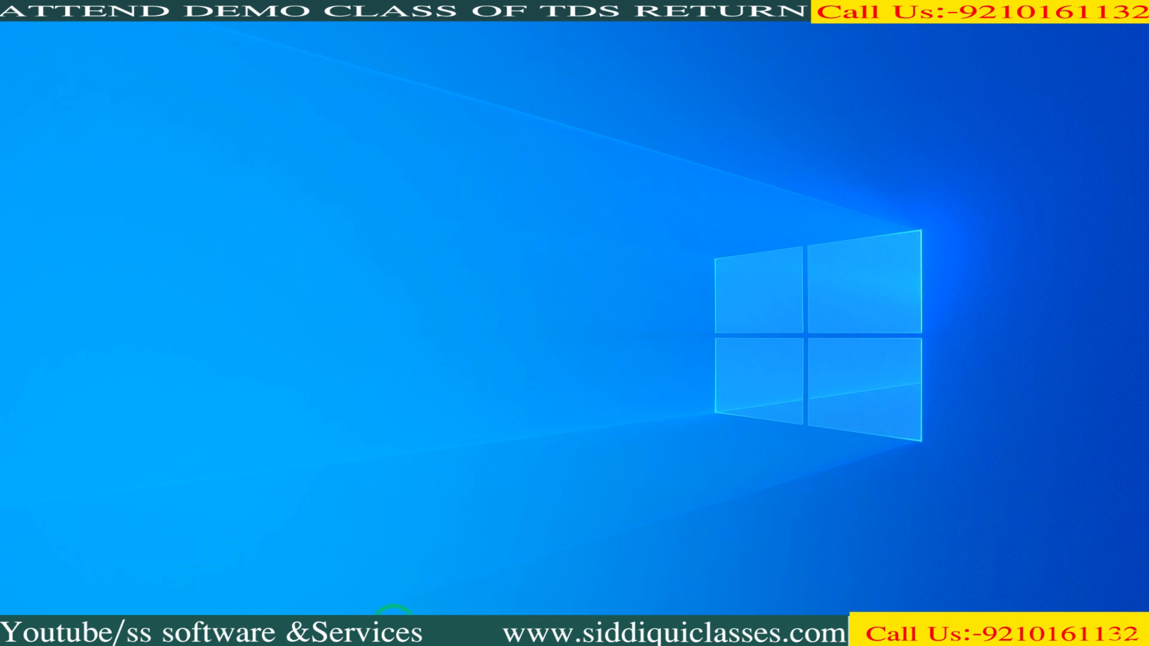
- Restore Chrome from the taskbar to show the Google results for 'tin-nsdl'
click(392, 619)
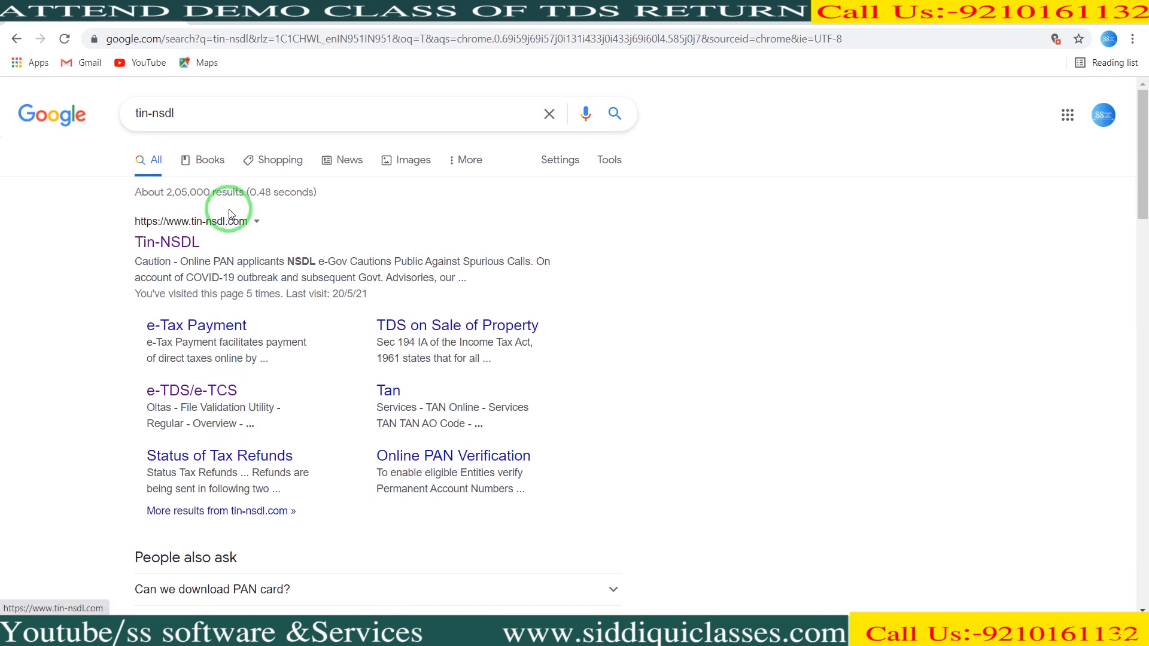
click(199, 240)
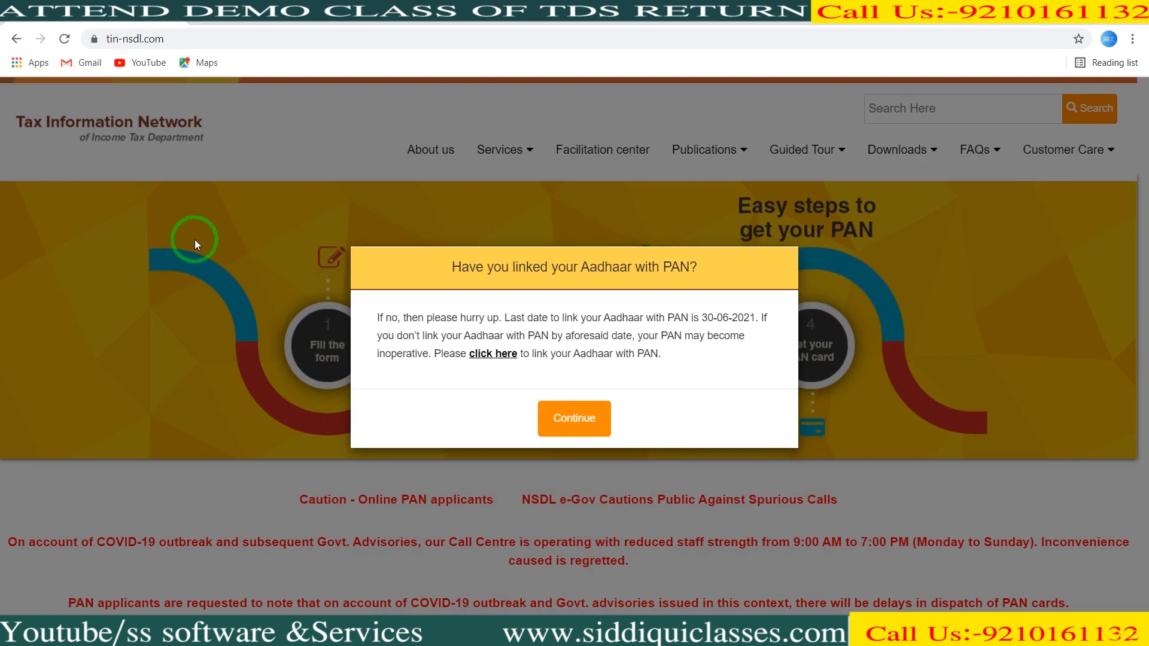
- Close the Aadhaar-PAN, Welcome and PAN Card Applicants notices with Continue
click(554, 412)
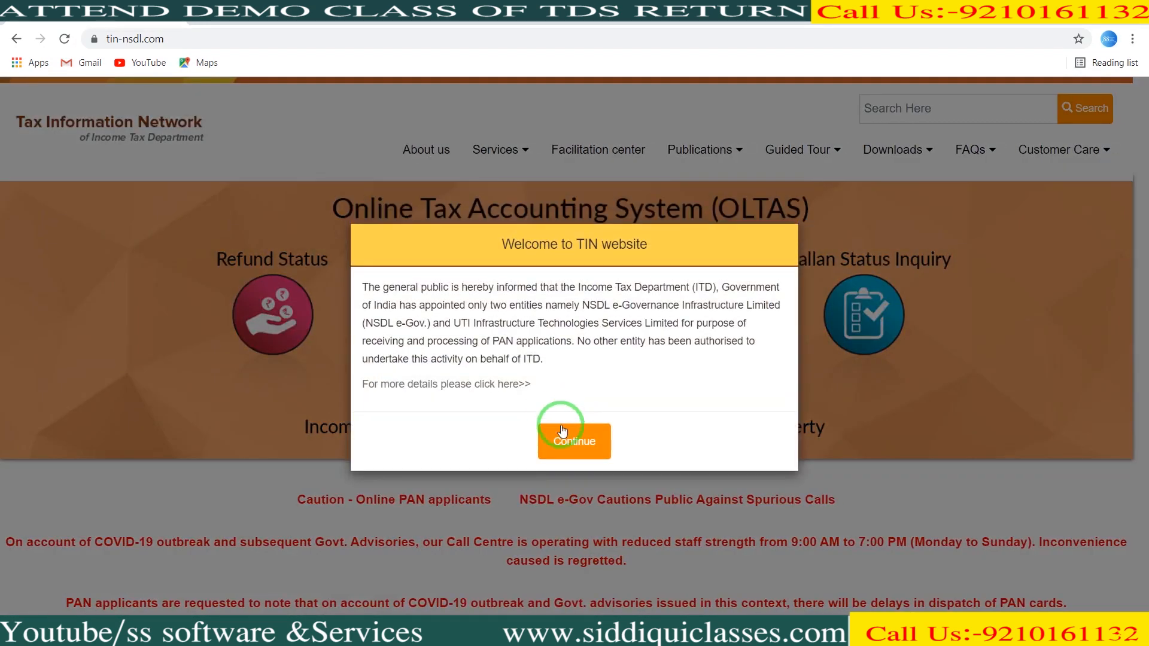
click(565, 440)
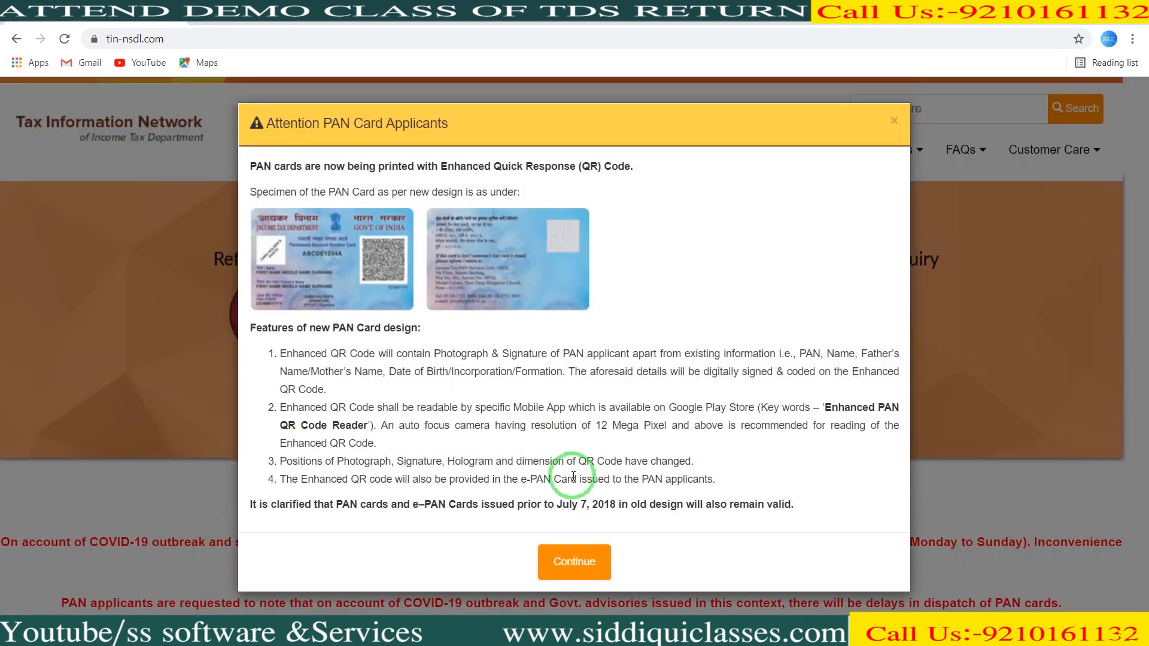
click(572, 559)
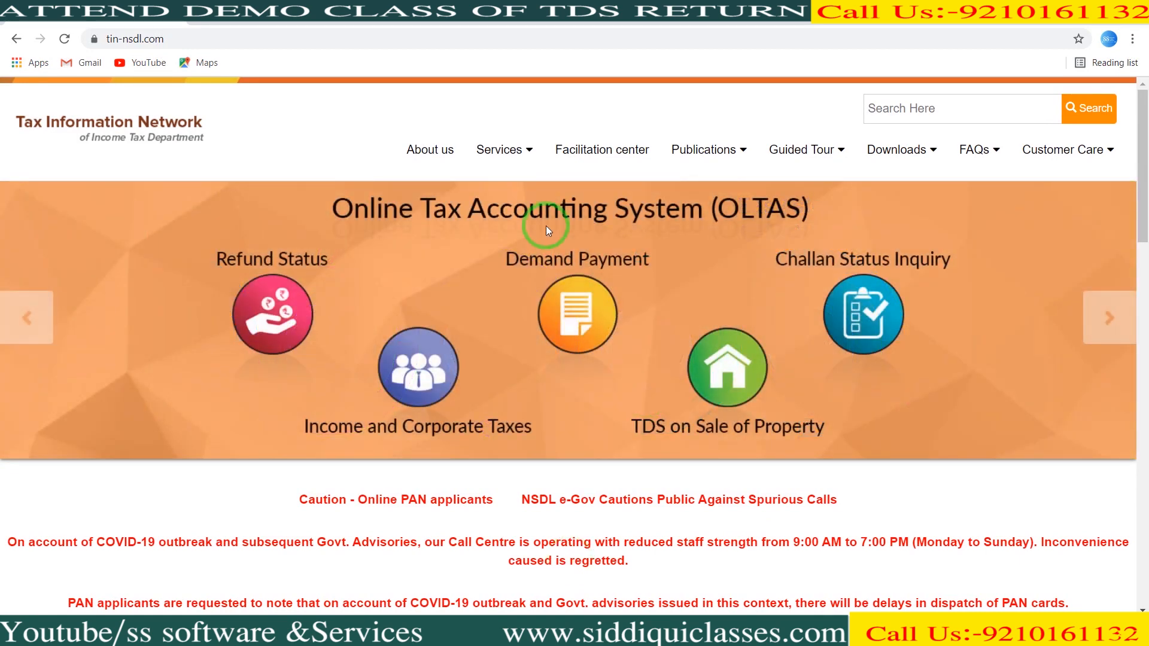
- Go to Services > e-TDS/e-TCS and open the e-TDS/e-TCS RPU page
click(527, 160)
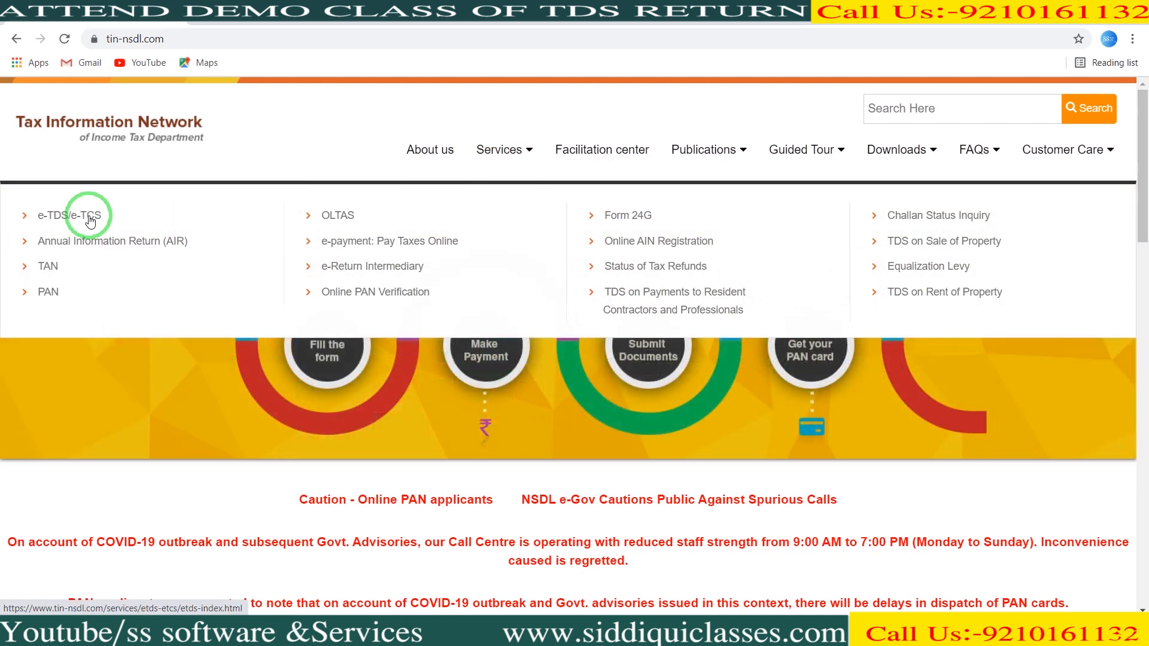
click(90, 217)
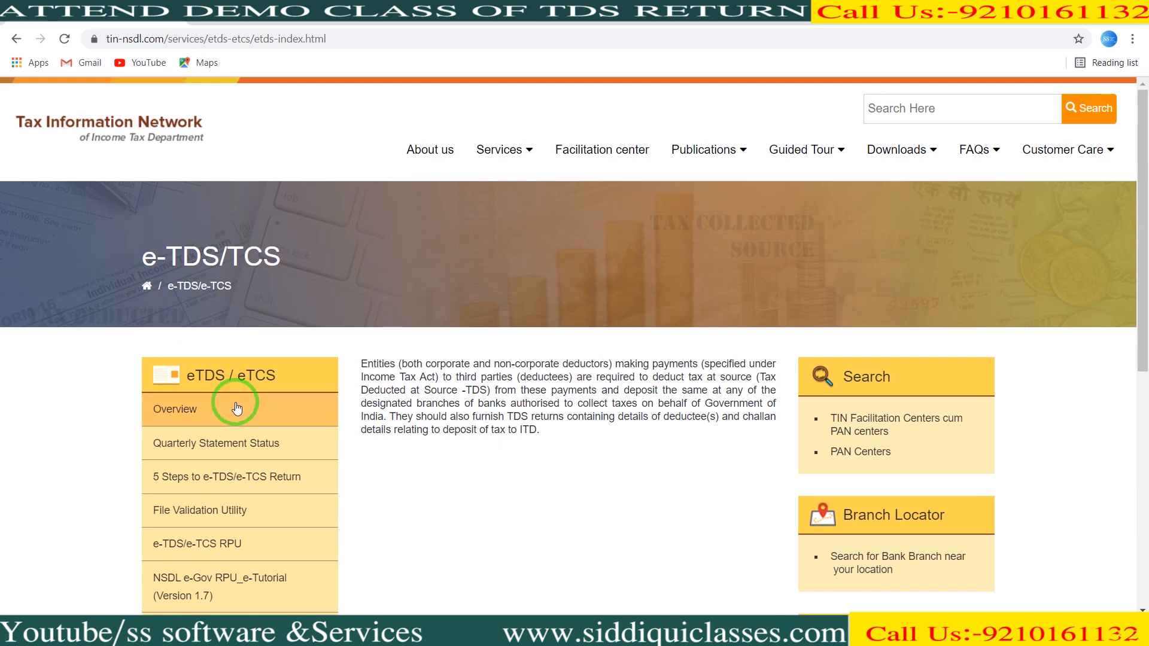
drag(1143, 216, 1143, 299)
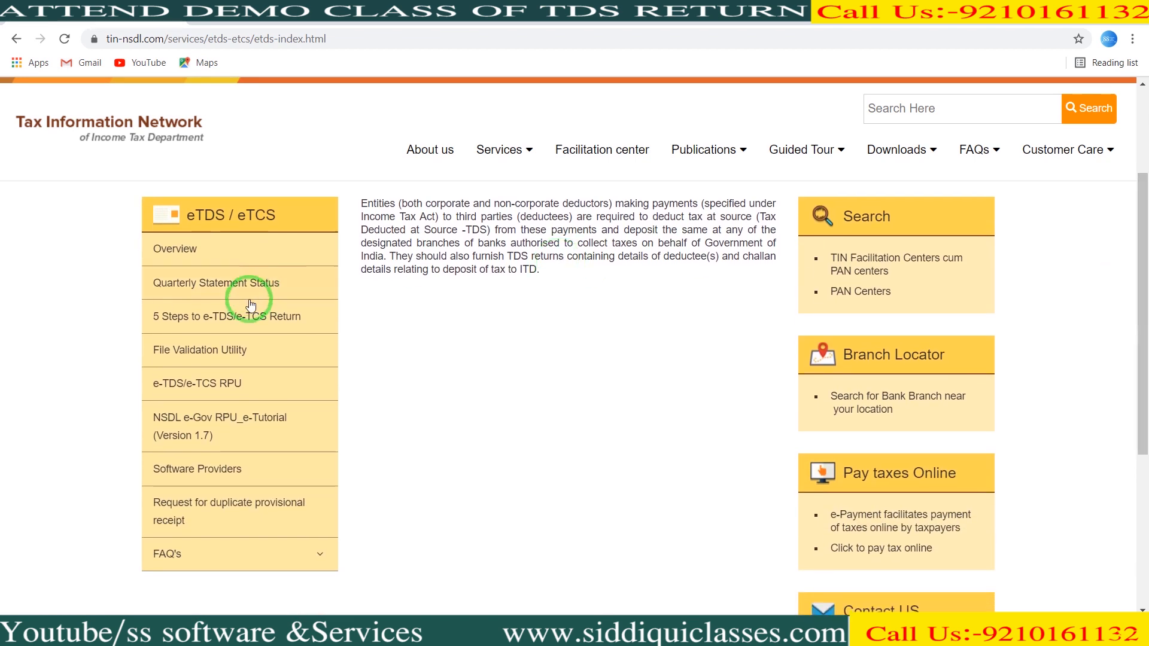
click(208, 394)
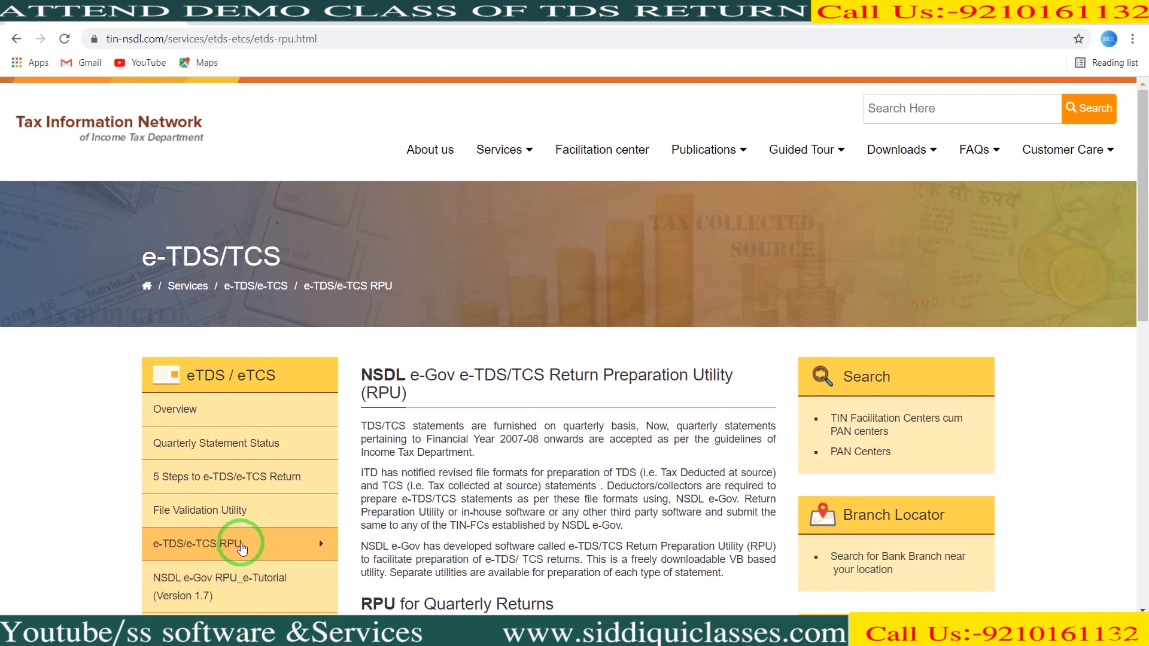
- Download RPU version 3.6 and reveal the RPU 3.6.zip in the Downloads folder
drag(1144, 293, 1147, 430)
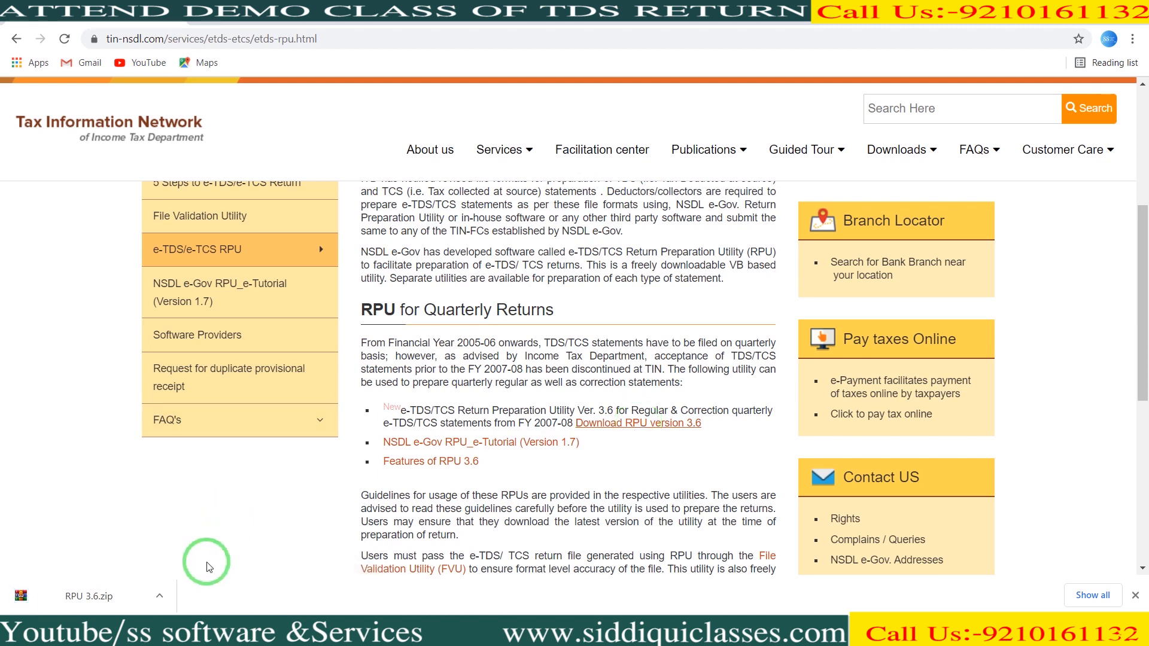
click(158, 597)
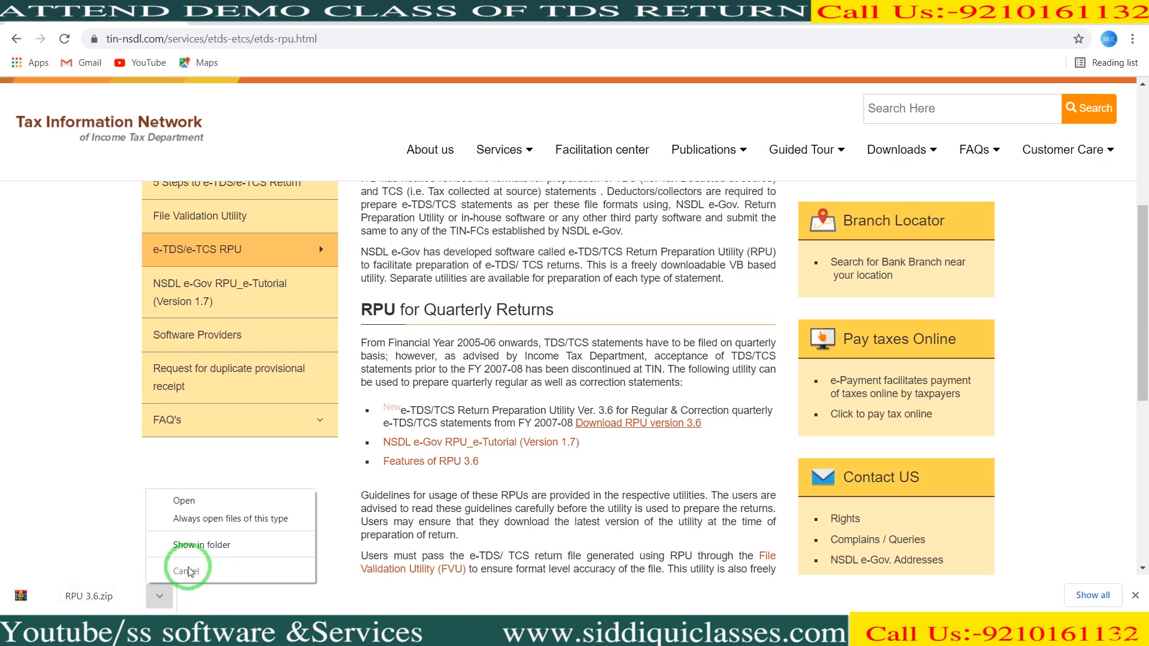
click(204, 545)
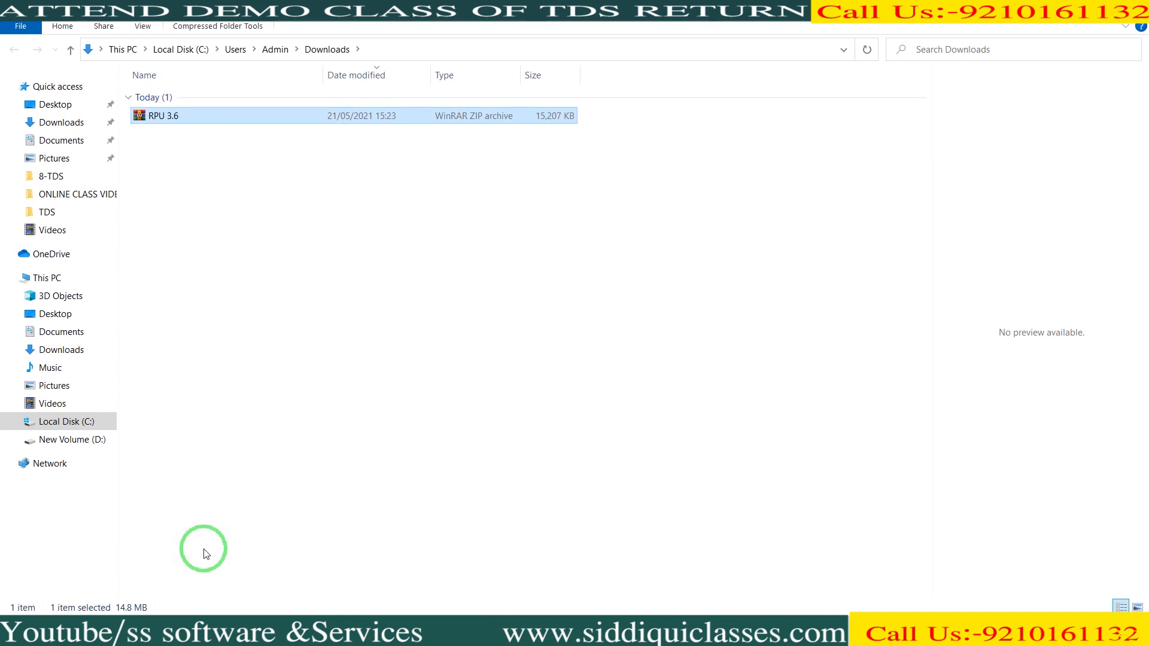
- Extract RPU 3.6.zip to the default RPU 3.6 folder in Downloads
right_click(202, 120)
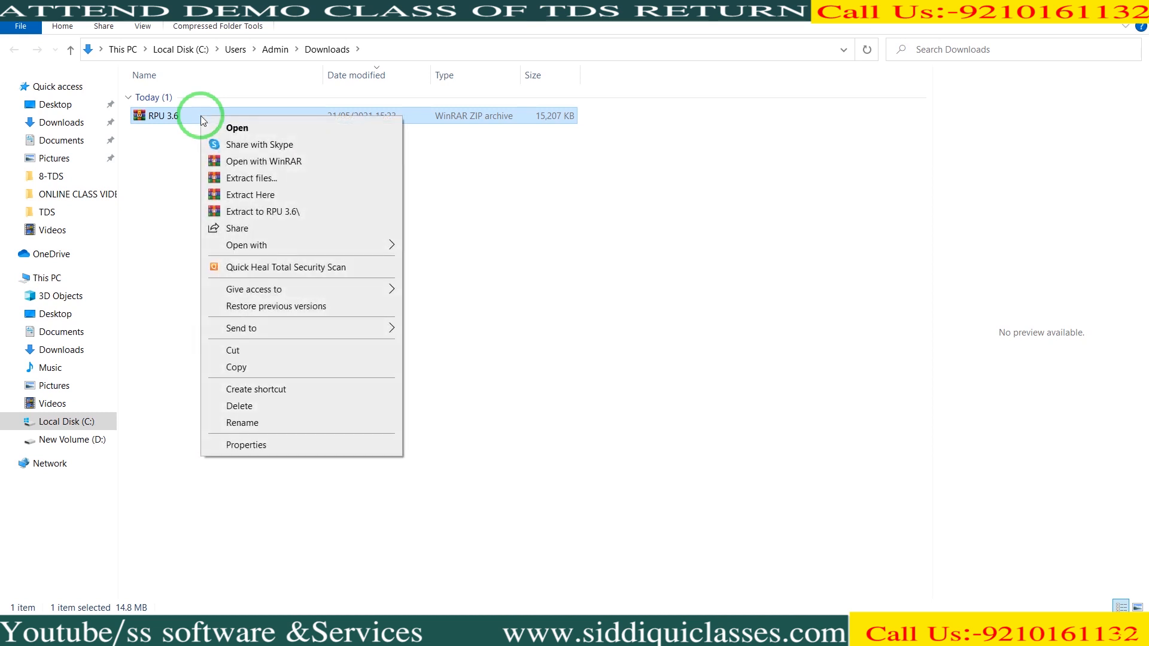
click(232, 178)
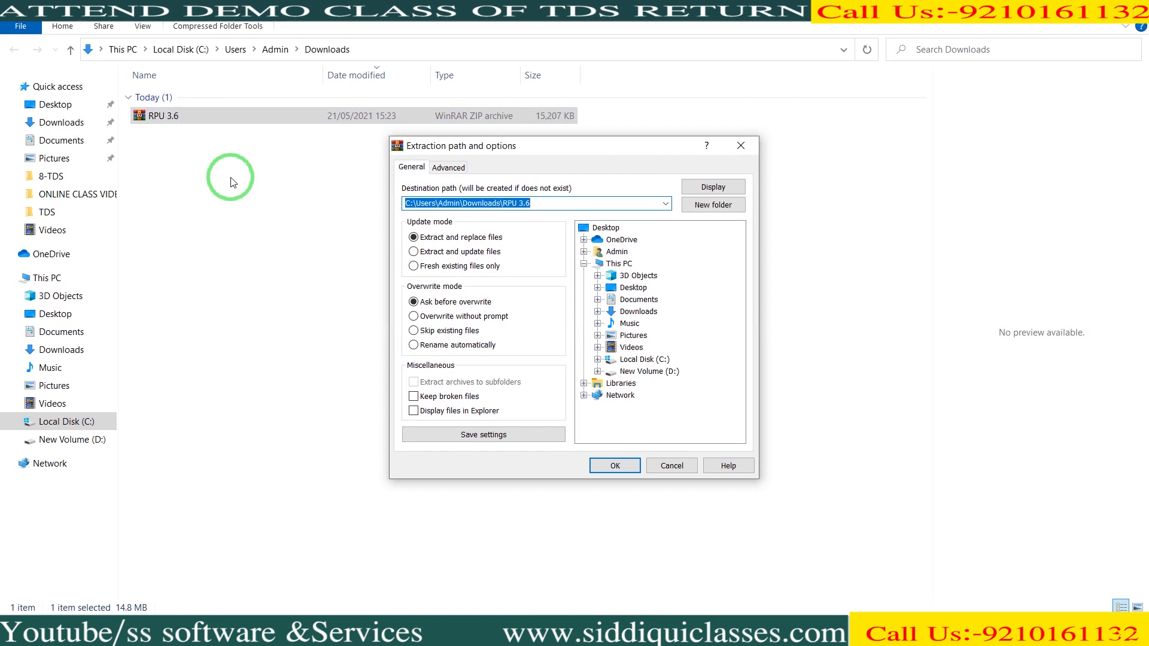
key(Return)
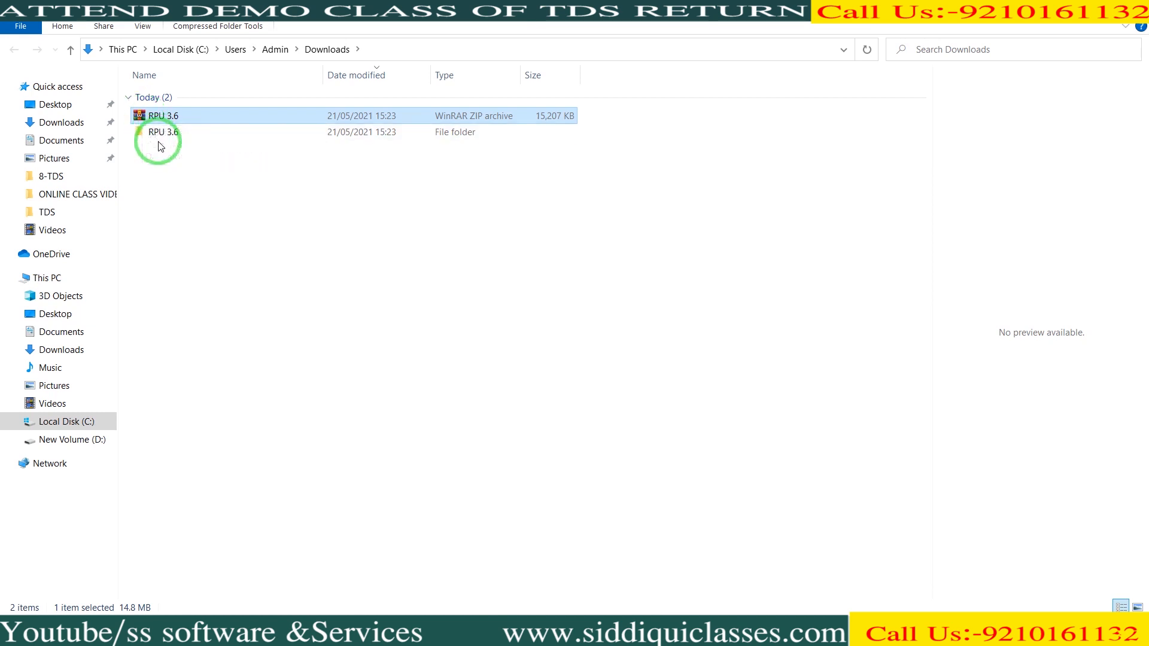
right_click(178, 118)
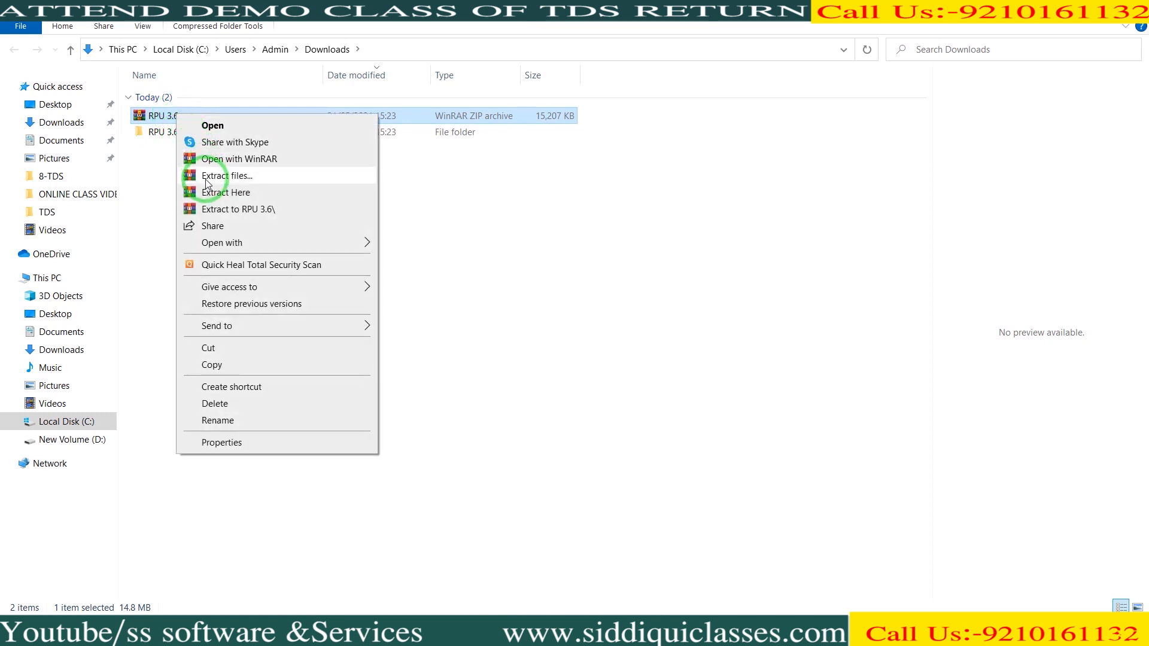
- Open RPU 3.6, then its inner RPU 3.6 subfolder with the TDS_RPU files
click(162, 146)
click(167, 138)
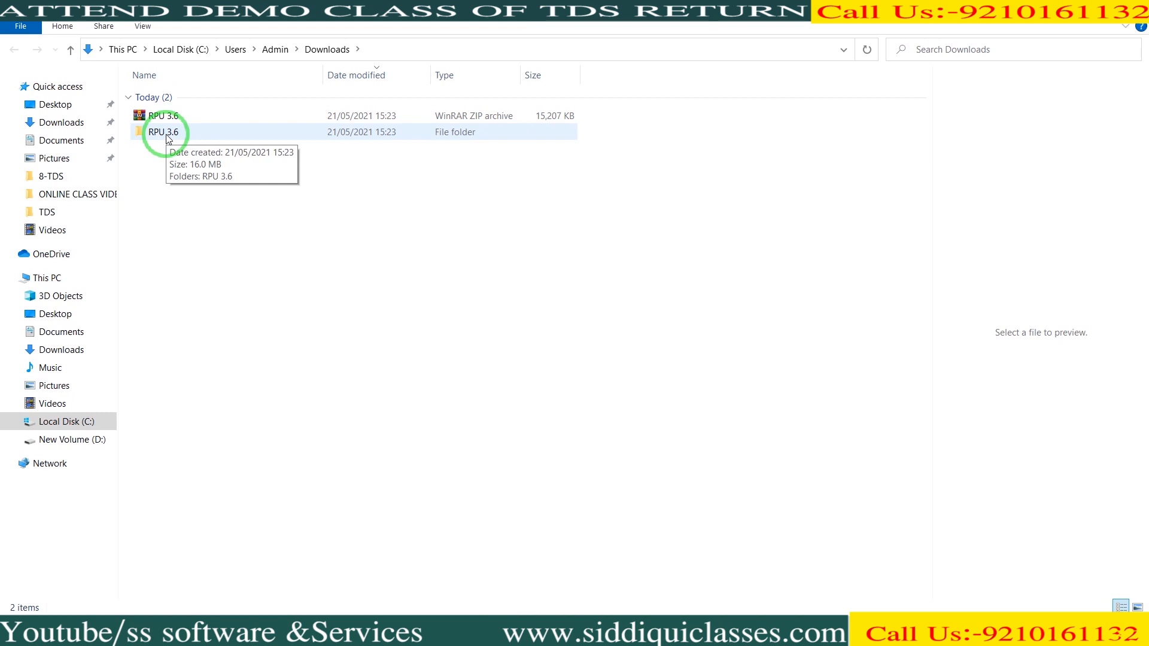
double_click(167, 138)
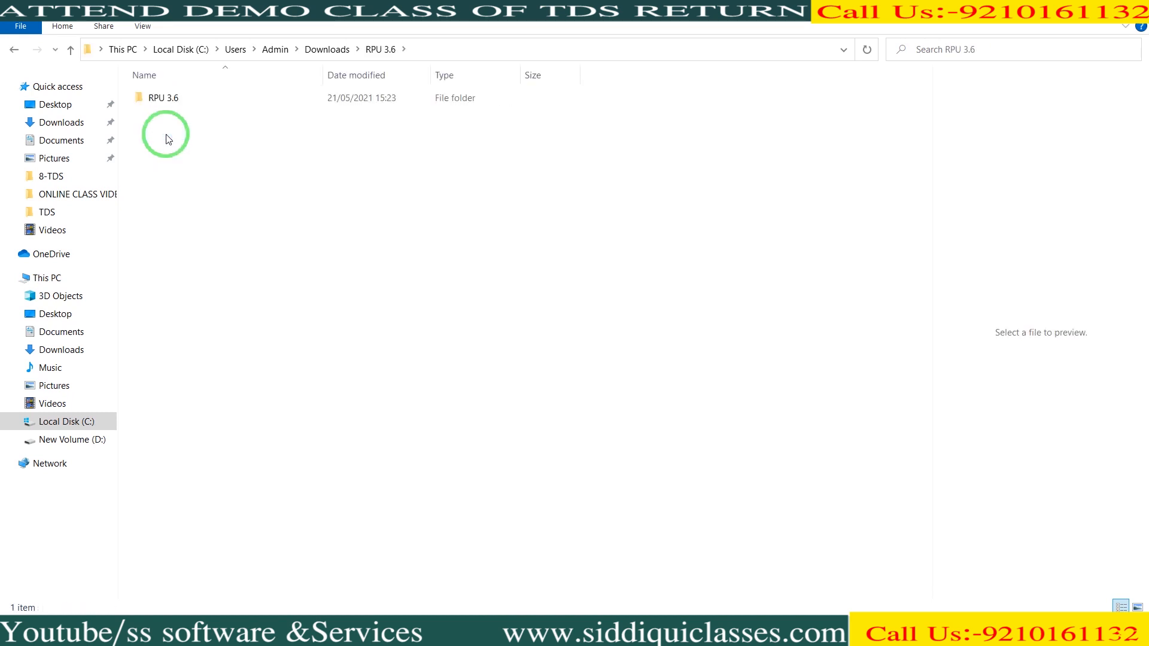
double_click(173, 98)
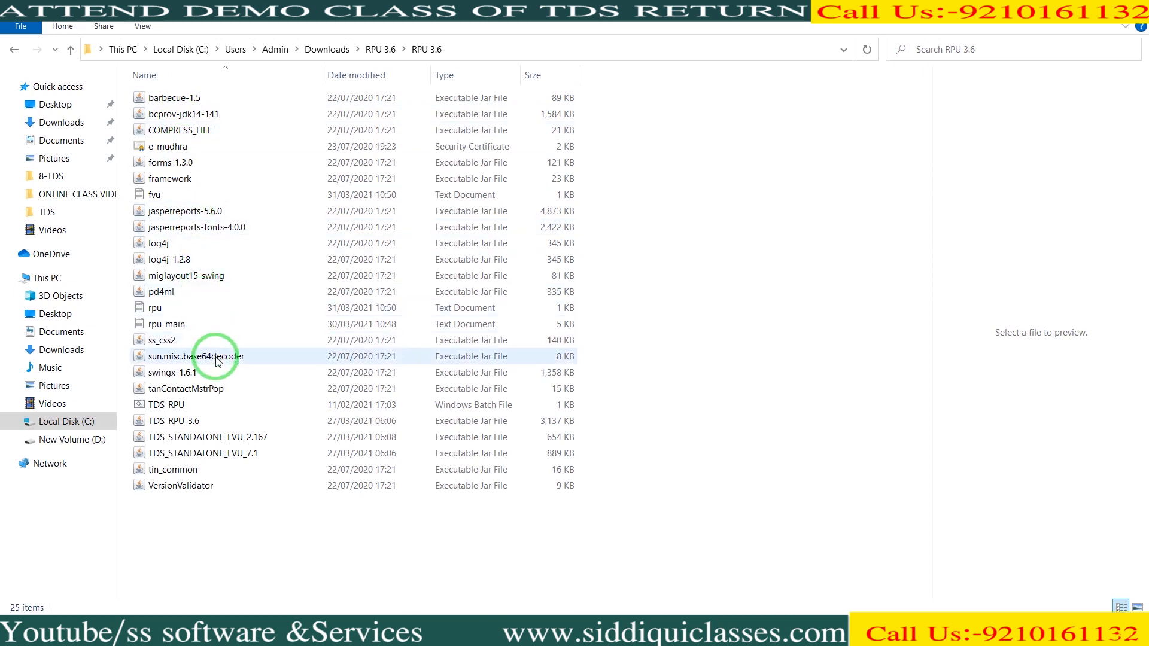
- Run TDS_RPU, accept the Java prerequisites notice, and list the Form No. options
double_click(211, 405)
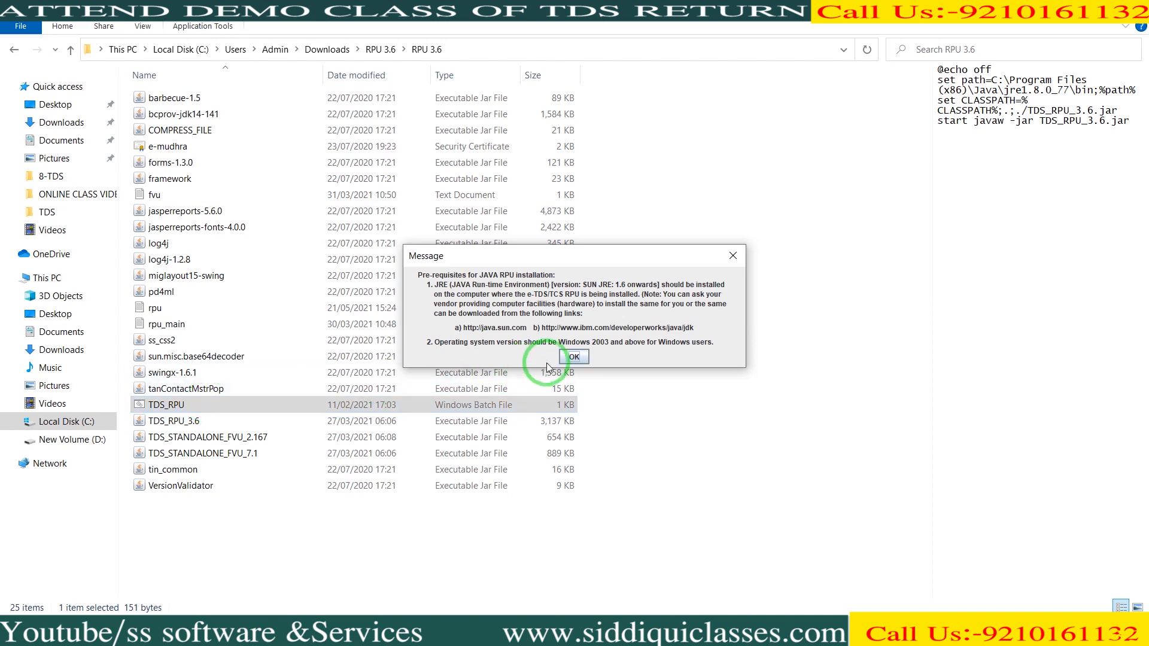
click(567, 358)
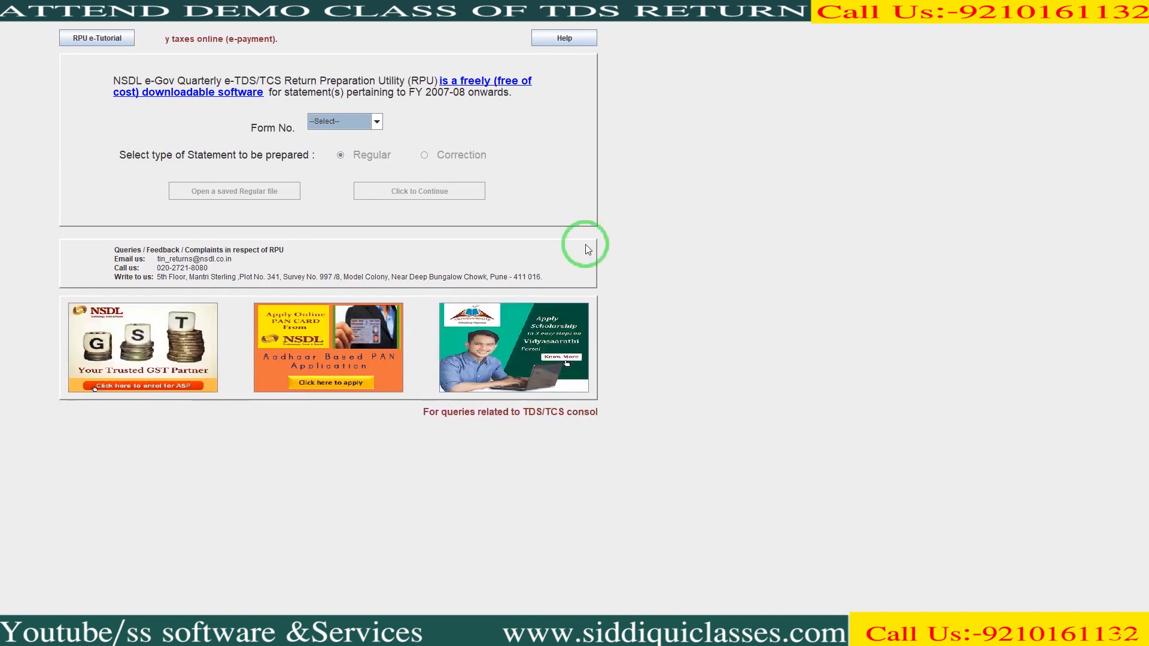
click(377, 122)
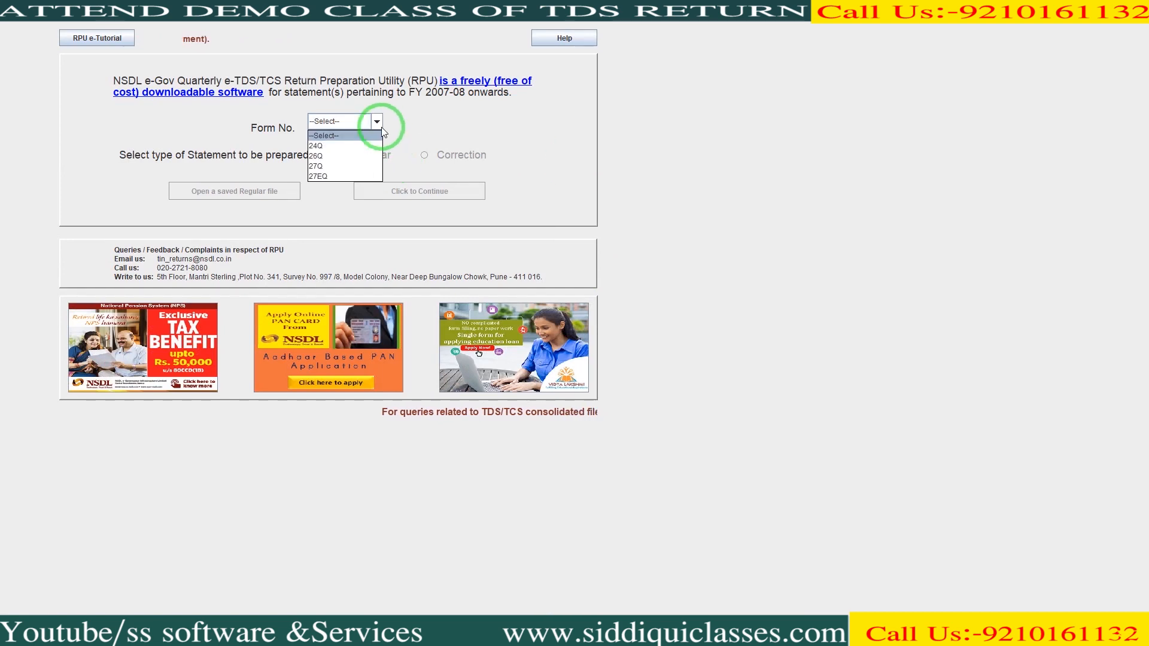
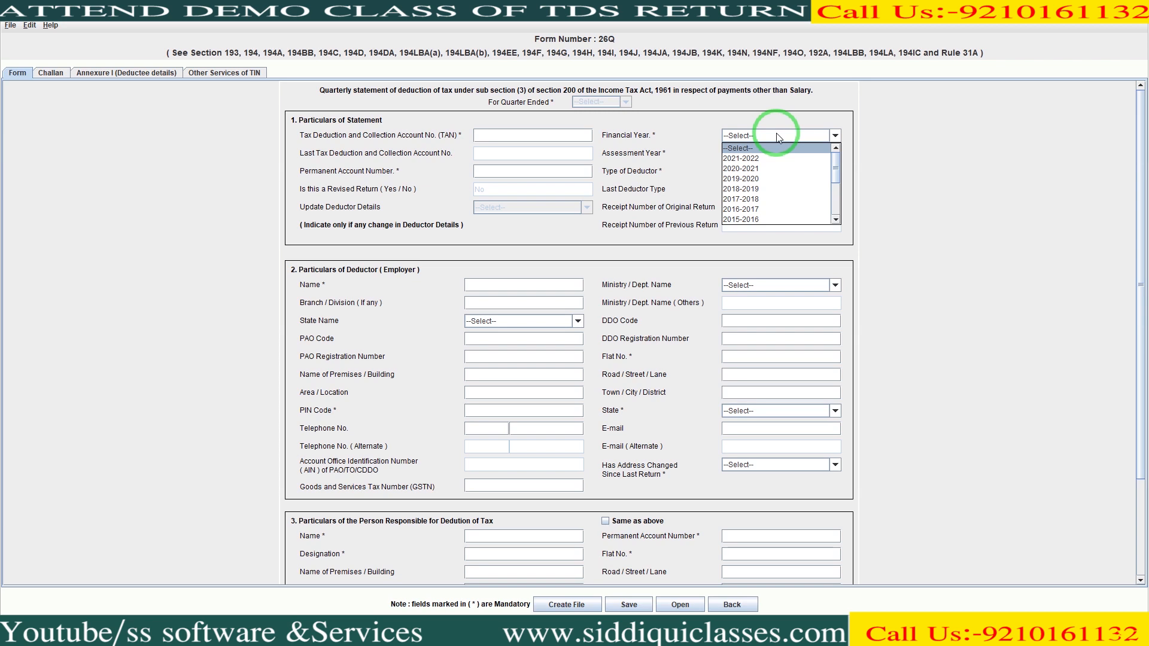
- Set Form 26Q to financial year 2020-2021 and quarter Q4, then start on the deductor's TAN
click(774, 171)
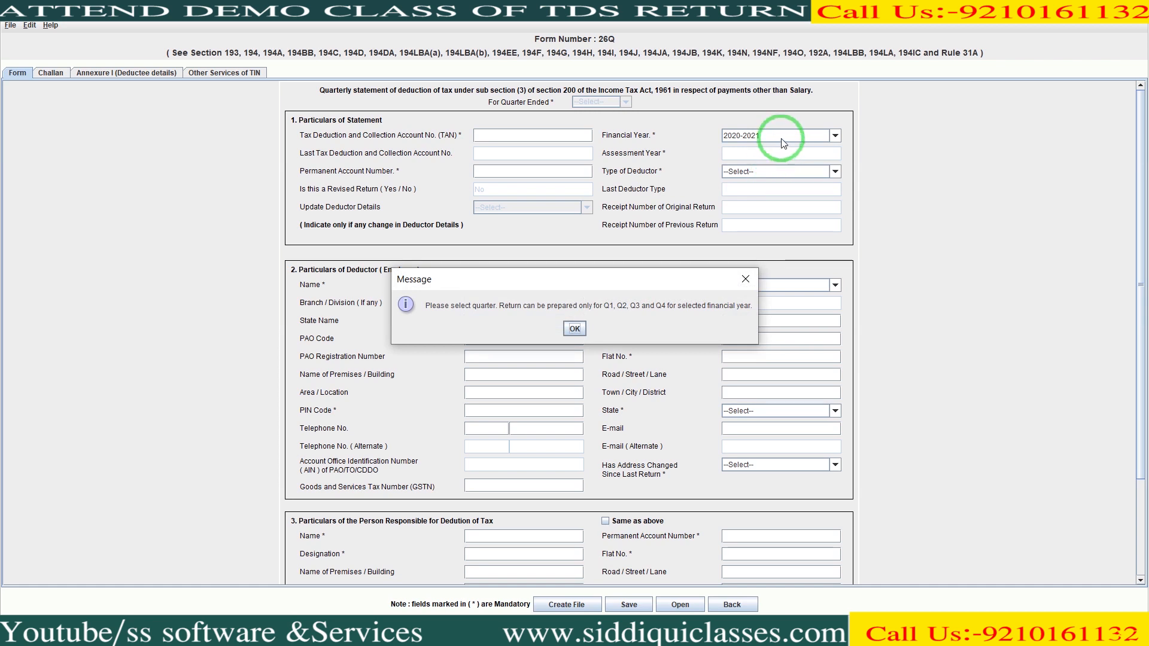
click(575, 329)
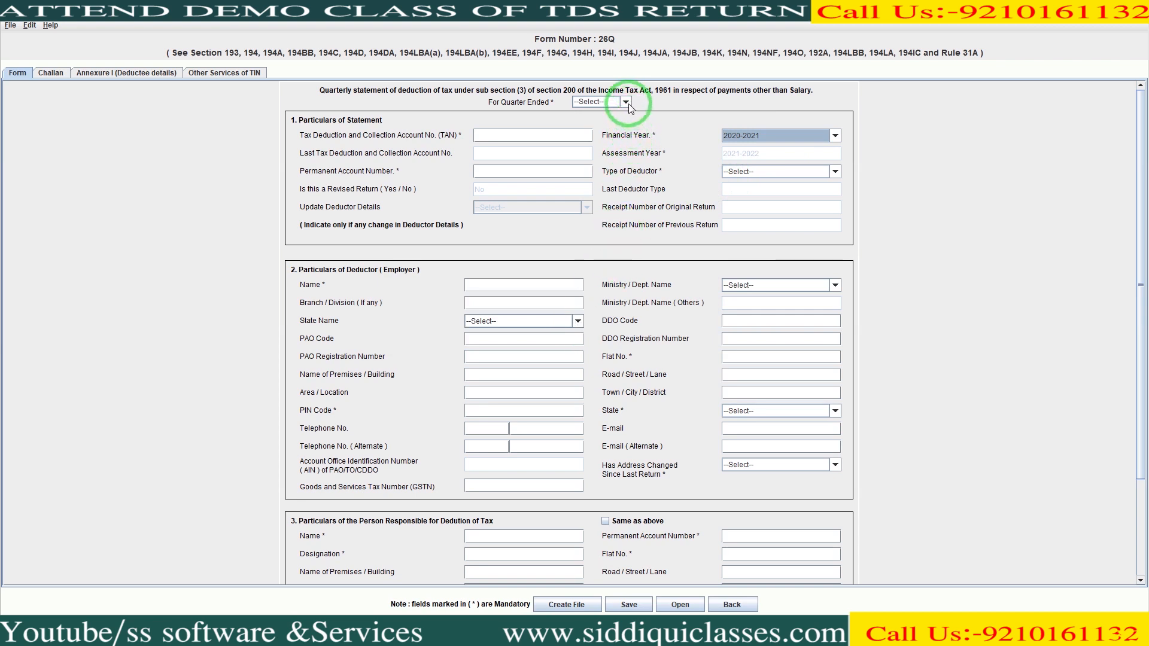
click(626, 102)
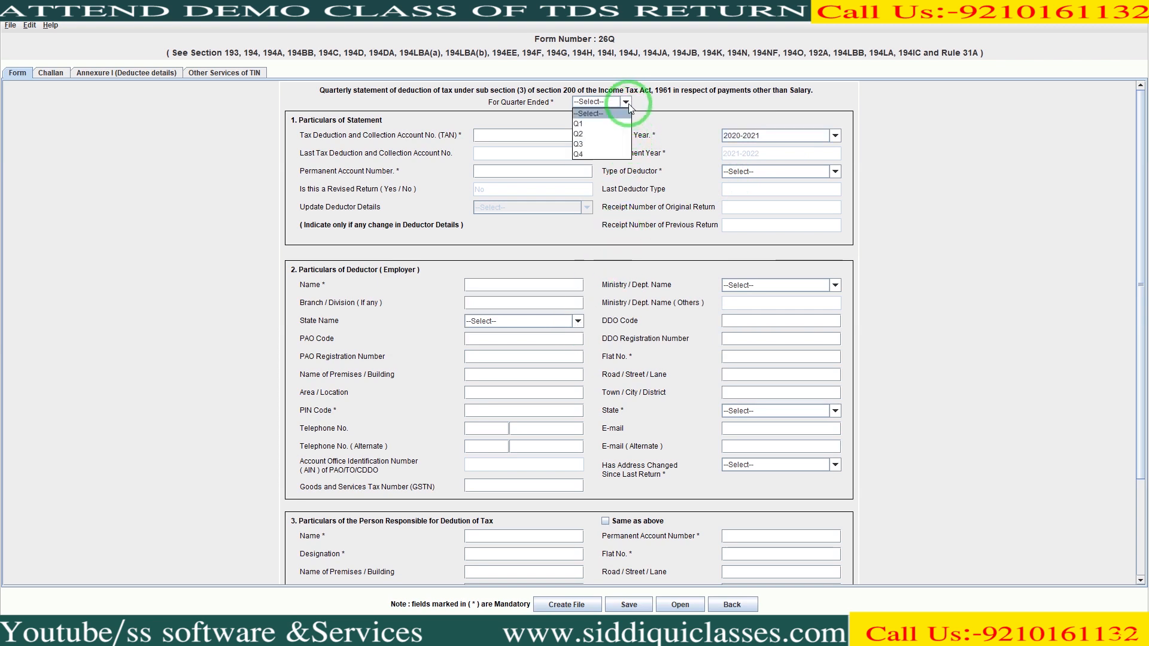
click(622, 155)
click(574, 135)
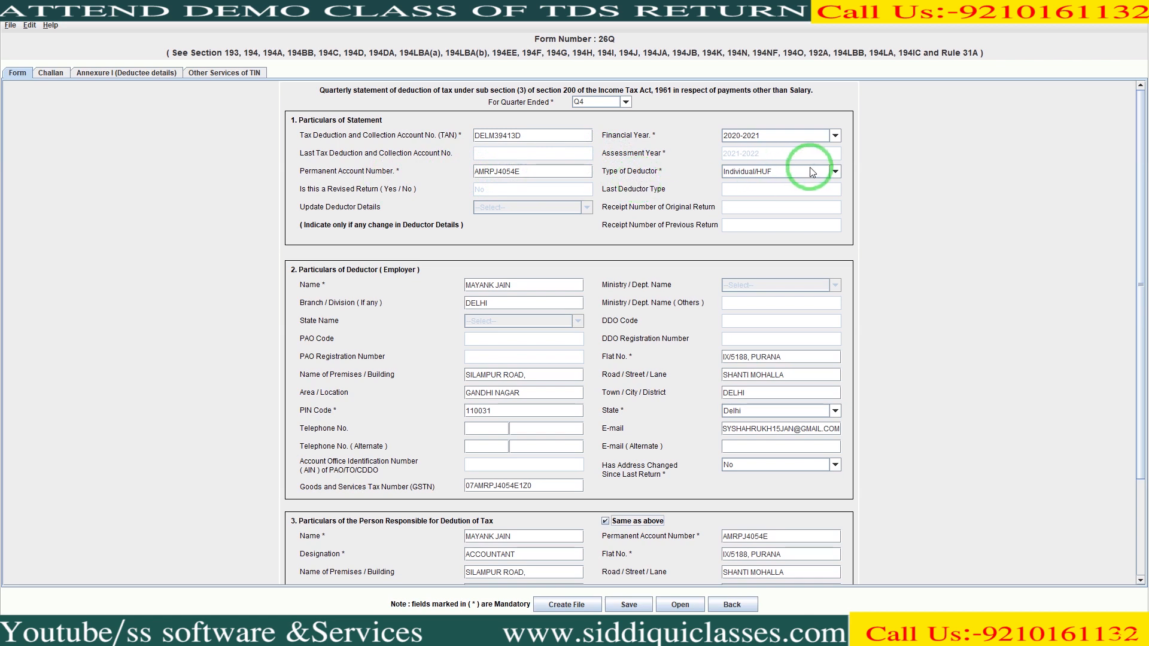
- Keep Individual/HUF as the deductor type, review the responsible-person section, then go to the Challan sheet
click(835, 172)
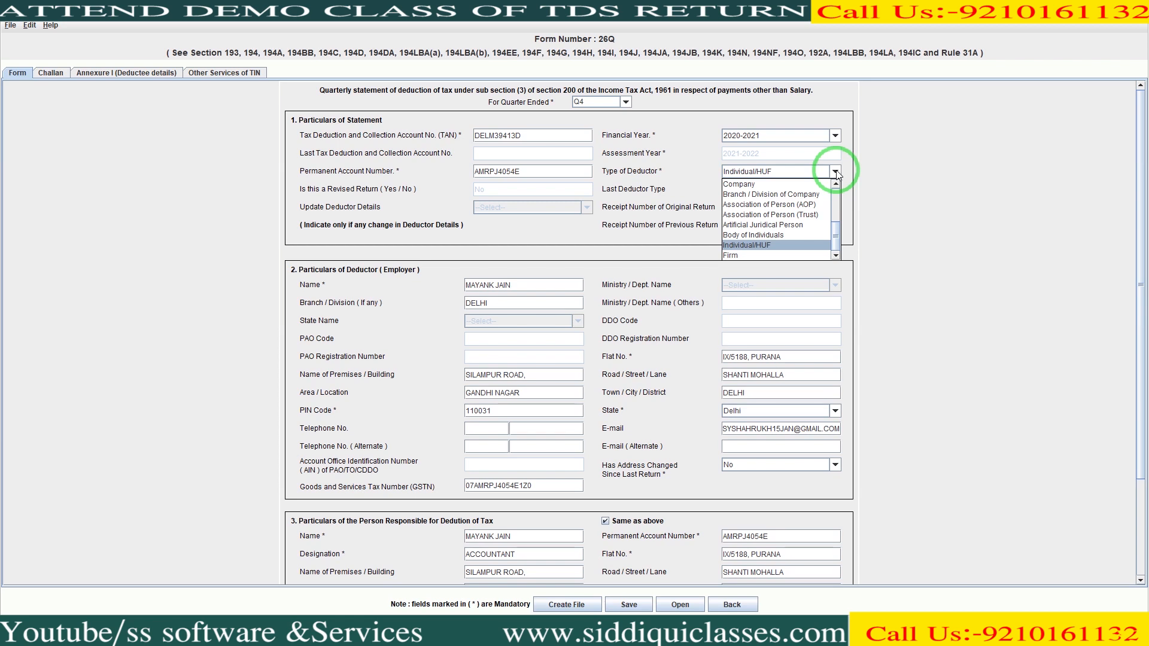
click(835, 172)
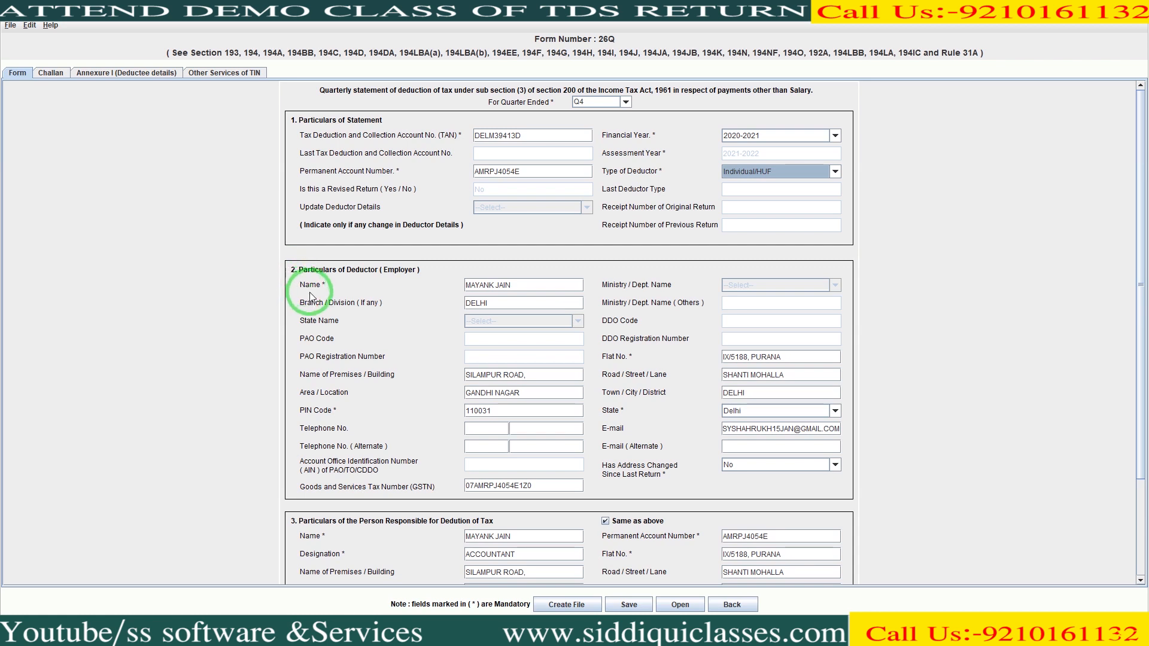
click(541, 290)
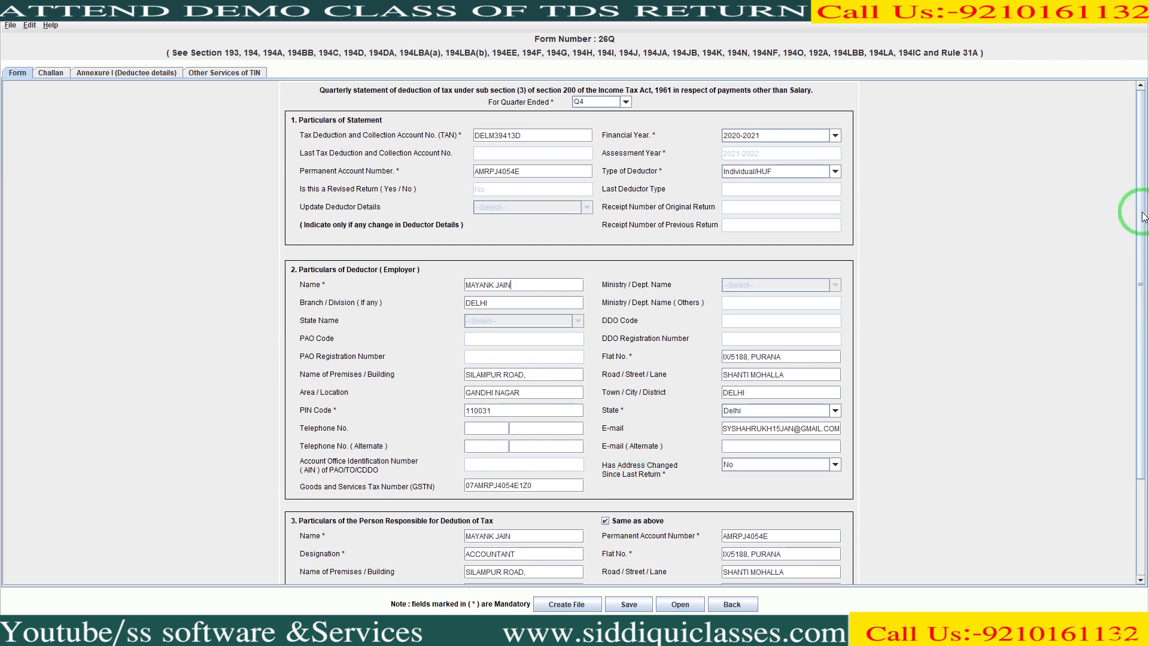
drag(1140, 215, 1141, 326)
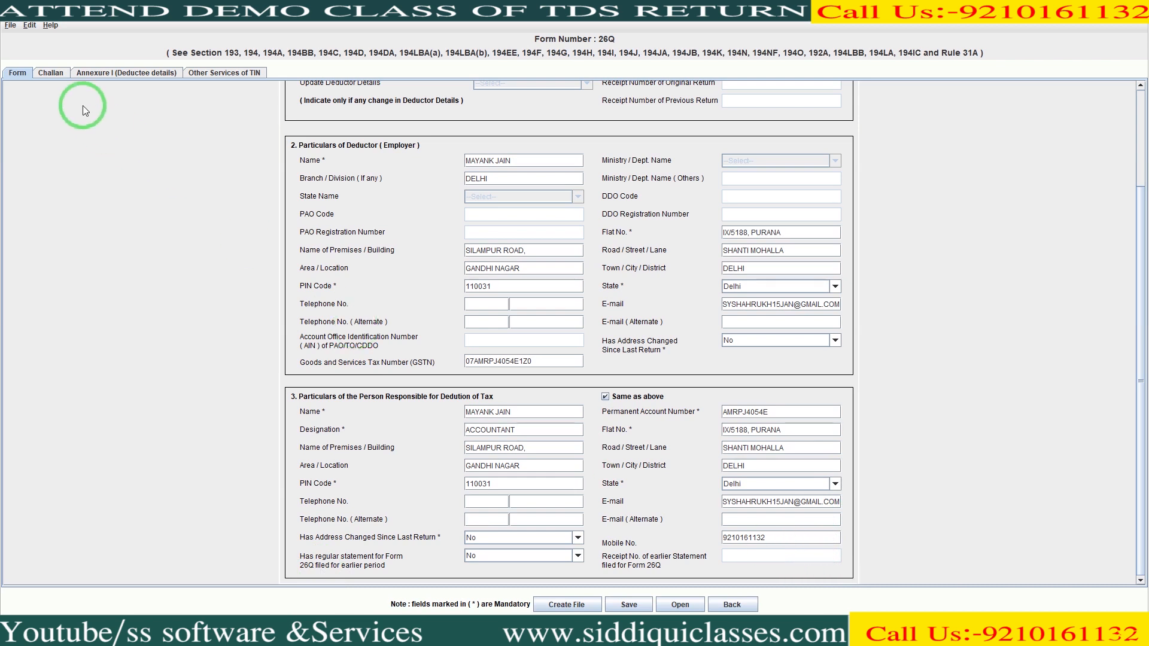
click(54, 75)
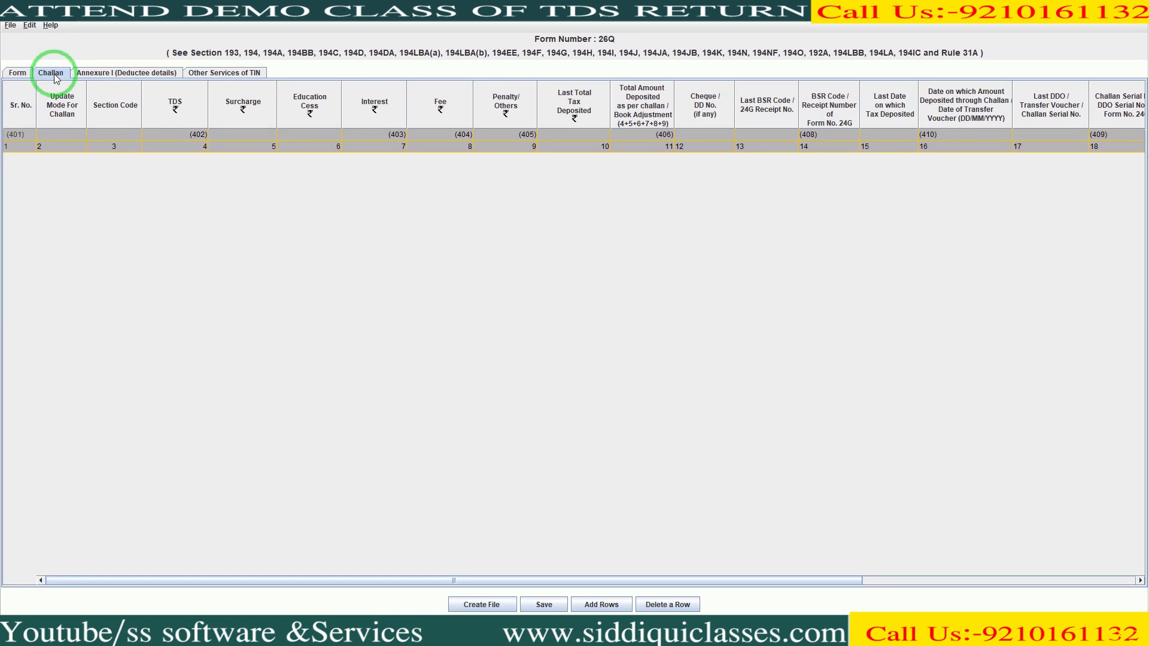
- Add one challan row and enter TDS of 20699 in it
click(45, 152)
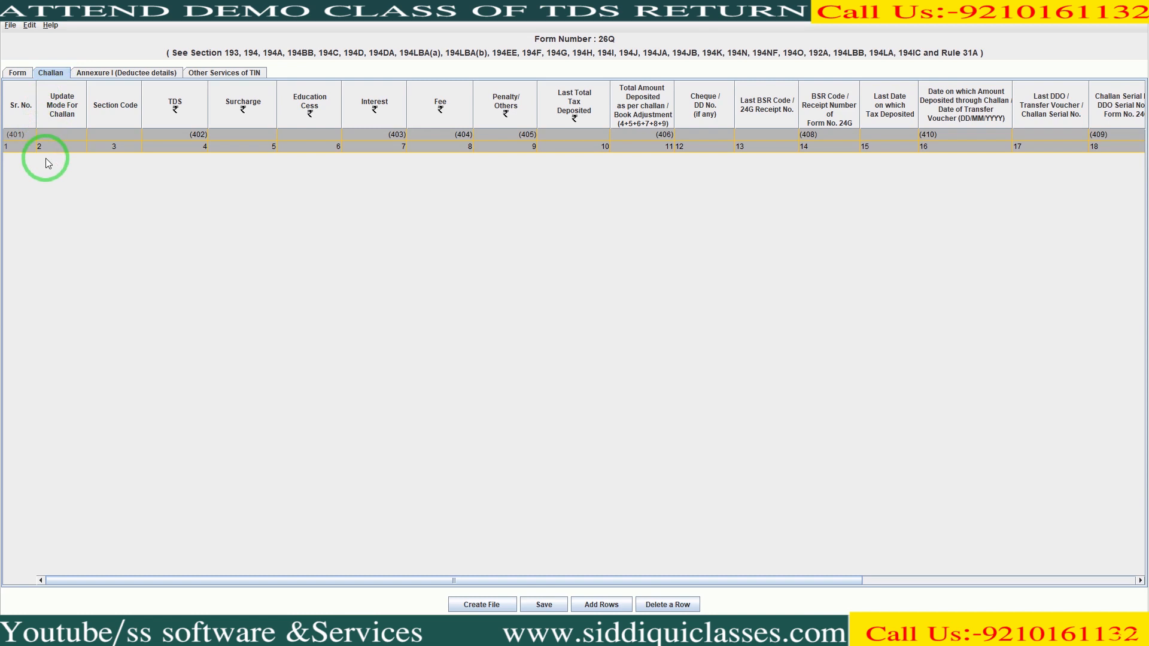
click(603, 605)
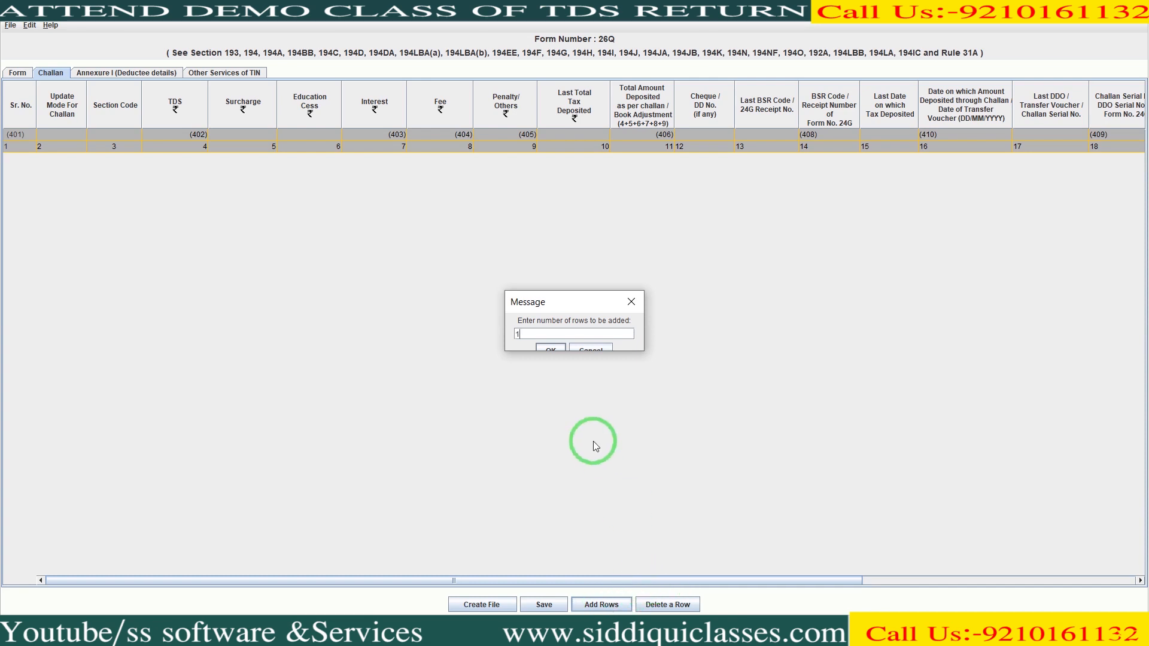
click(555, 347)
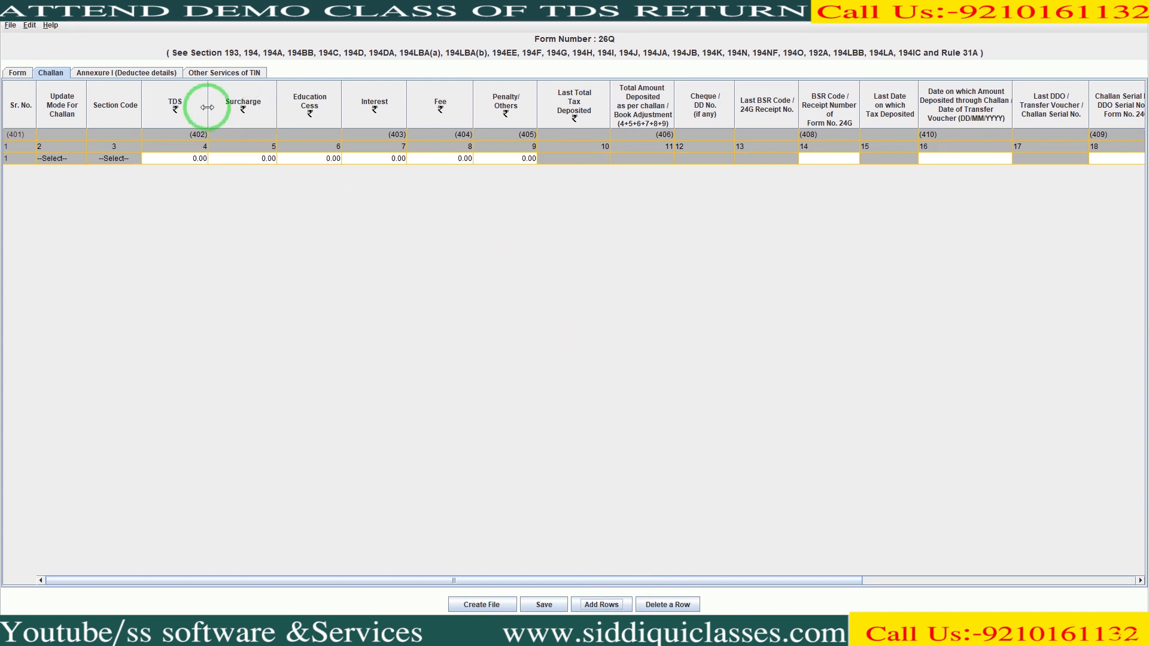
click(185, 159)
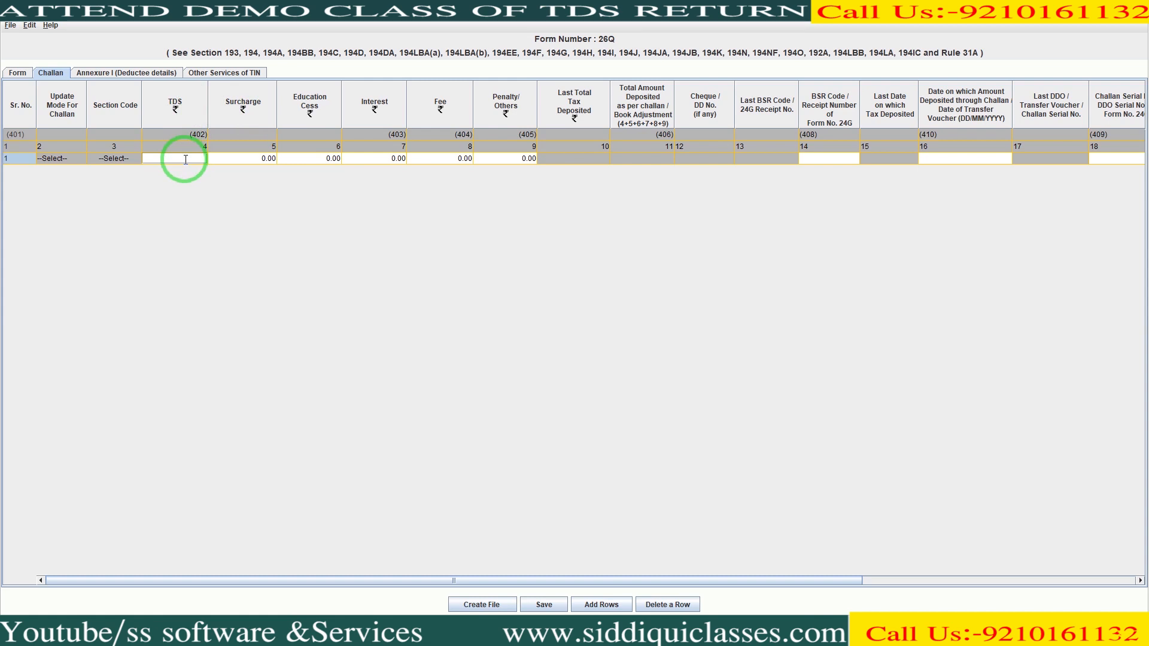
text(20699)
key(Tab)
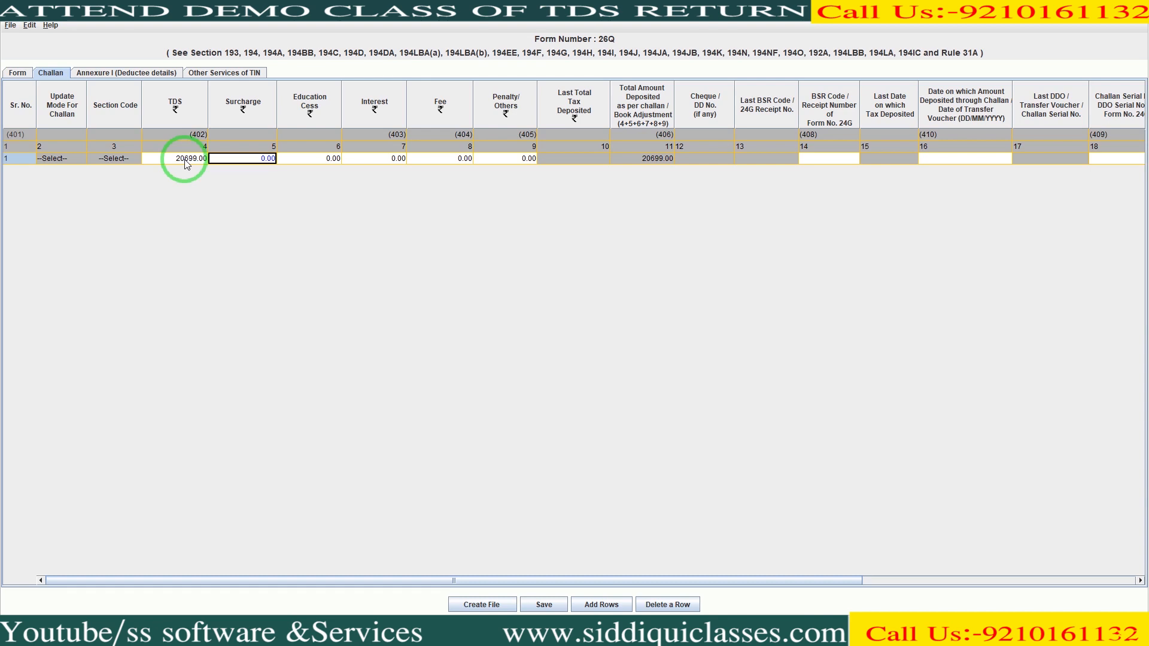
- Move across row 1 to the BSR Code cell and bring up the challan counterfoil PDF
key(Tab)
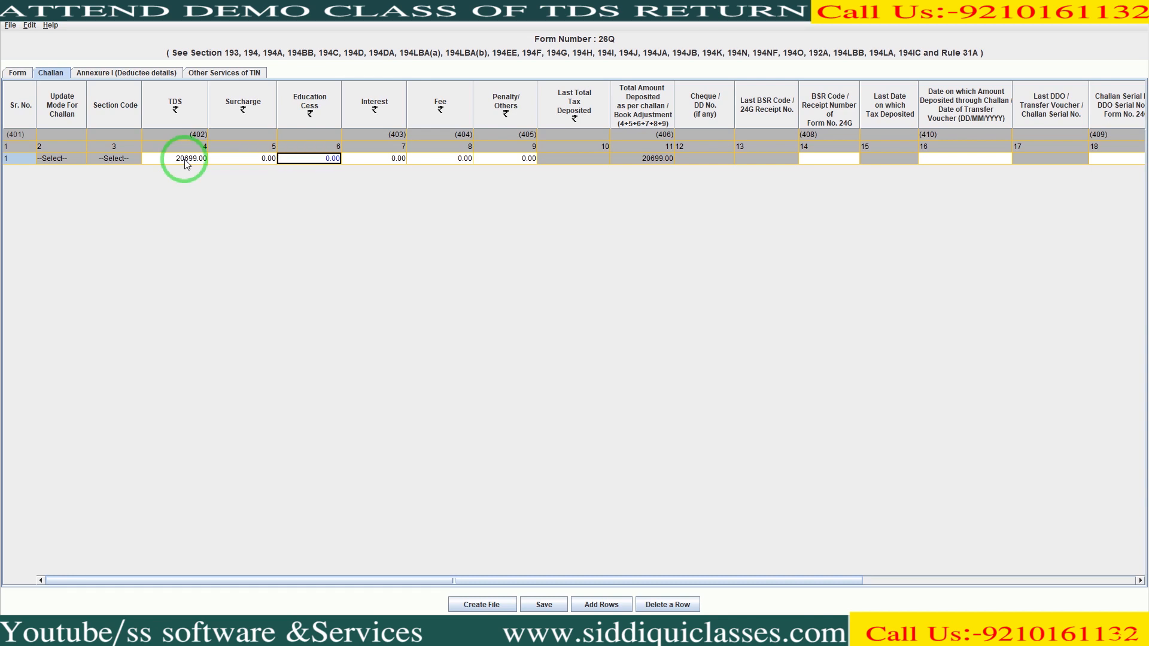
key(Tab)
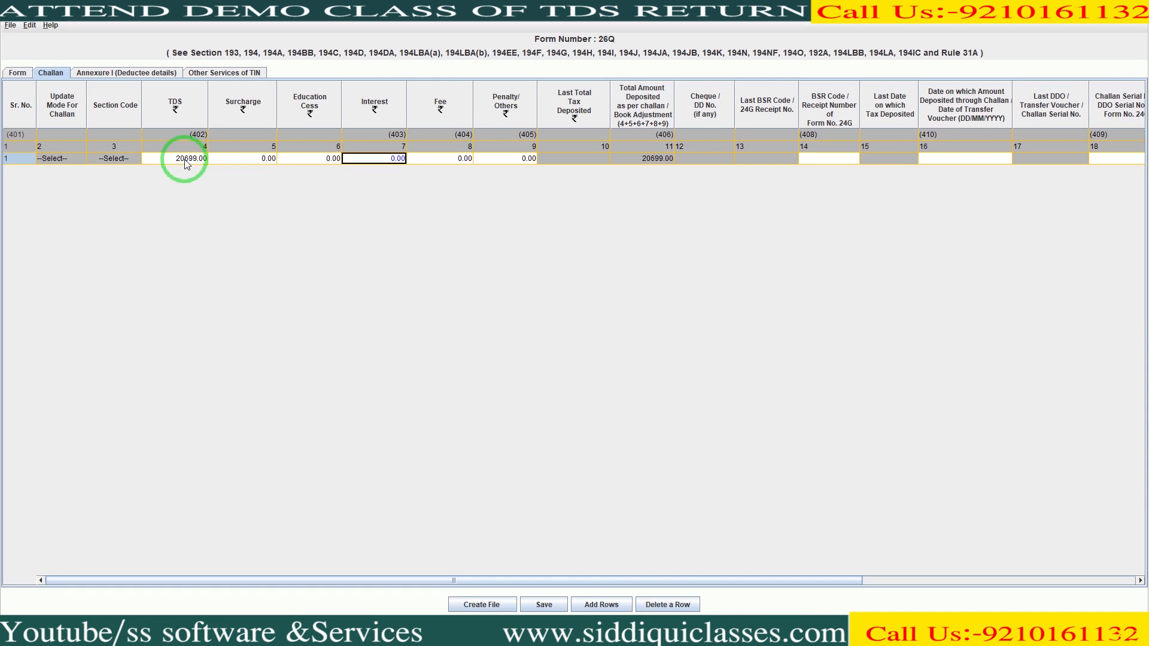
key(Tab)
key(Tab)
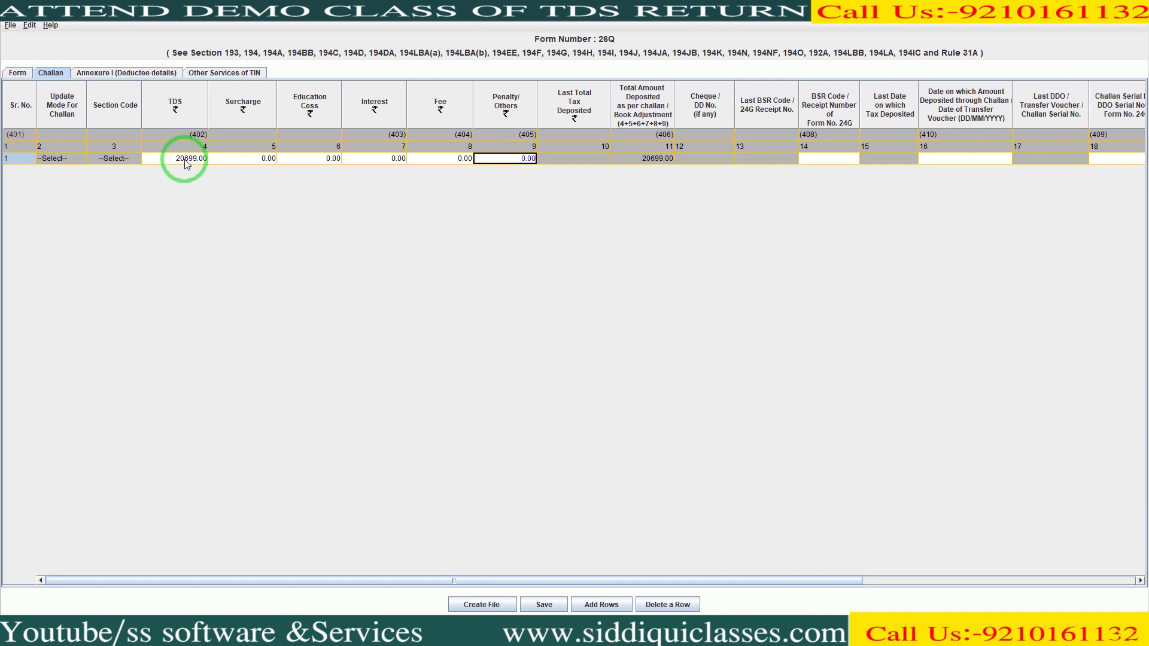
key(Tab)
key(Tab)
key(Tab)
key(Tab)
key(Tab)
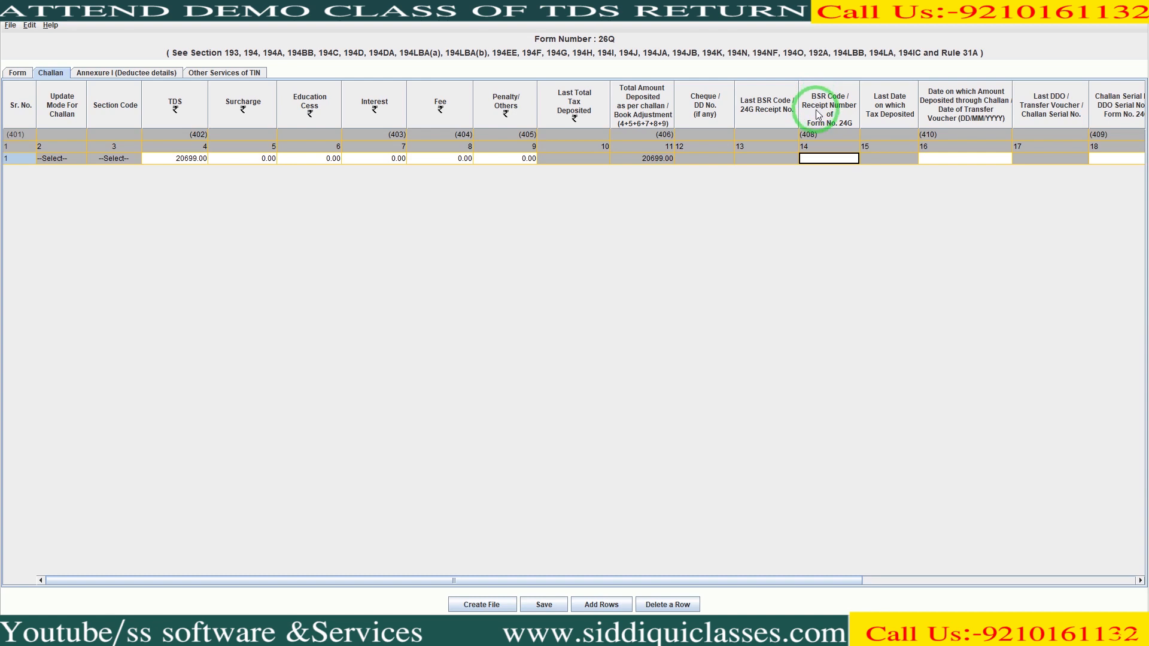
click(817, 159)
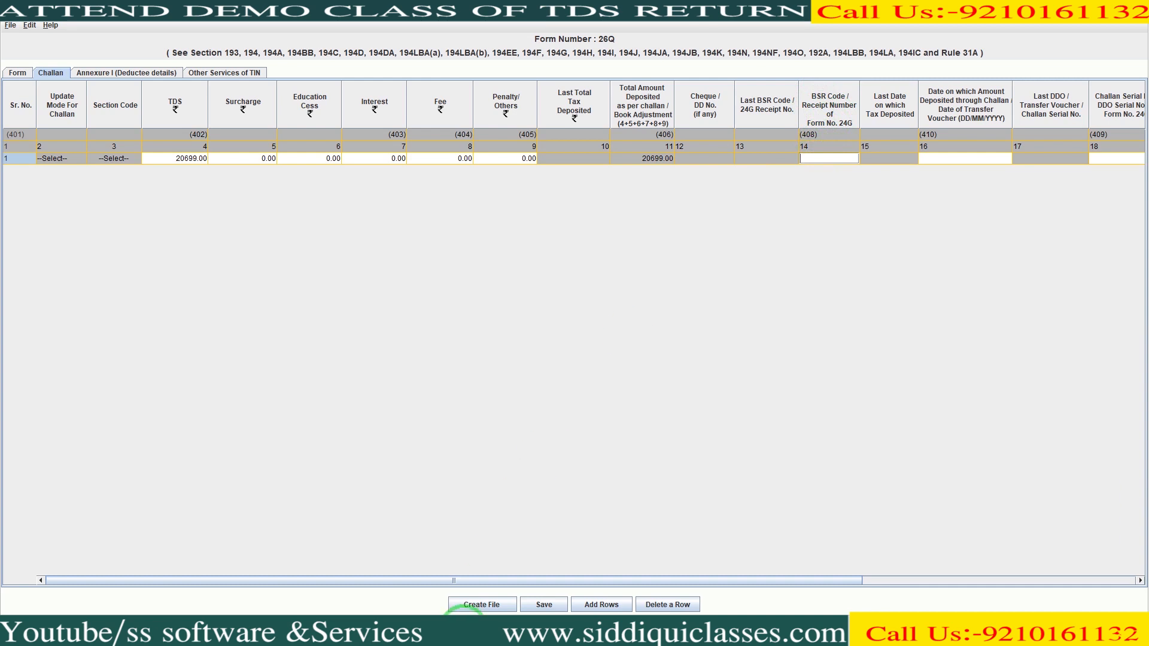
click(463, 629)
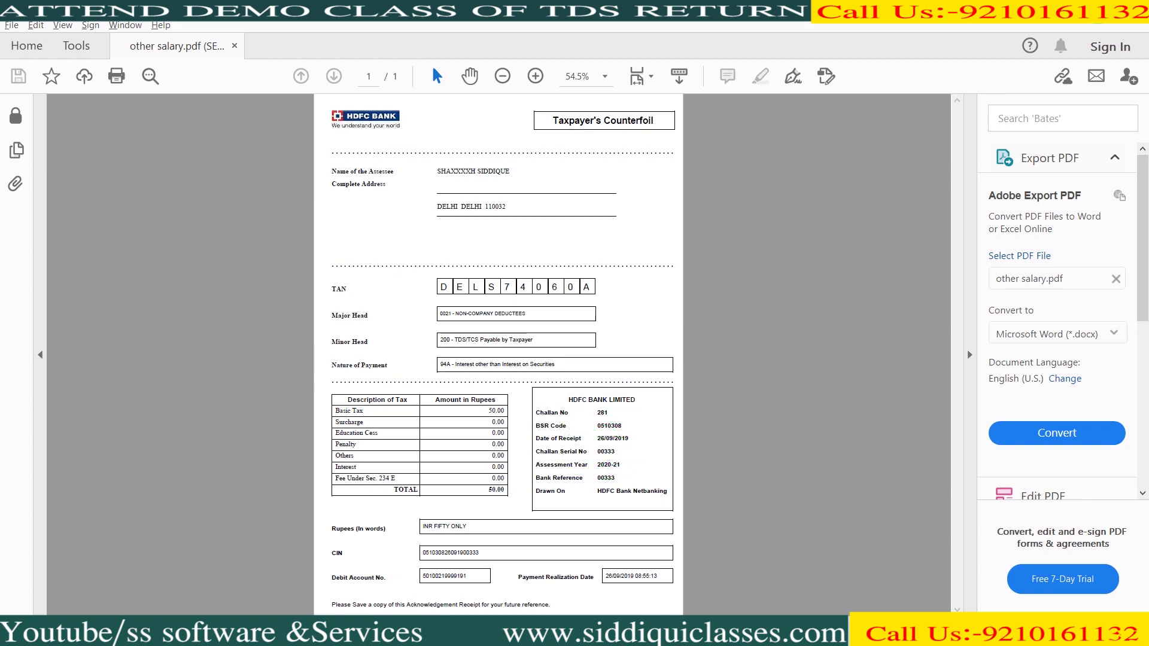
- Minimize the Acrobat counterfoil to bring back the Form 26Q challan table
click(1062, 9)
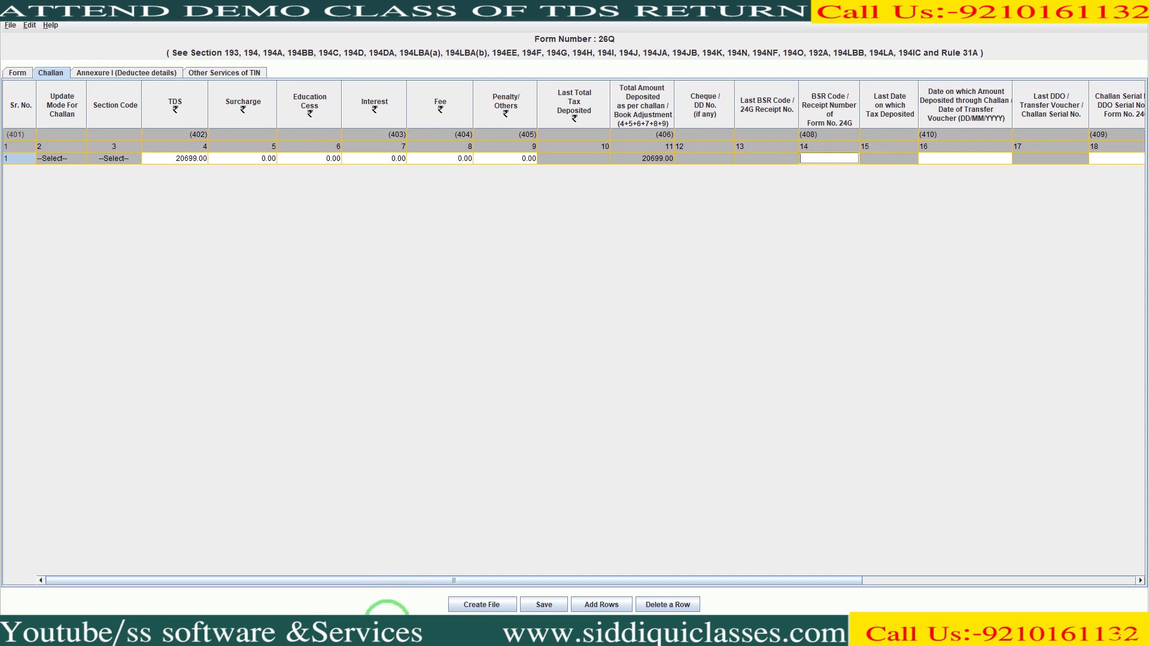
- On TIN-NSDL OLTAS, run the TAN-based challan status query for the deposit period and view challan details
click(387, 629)
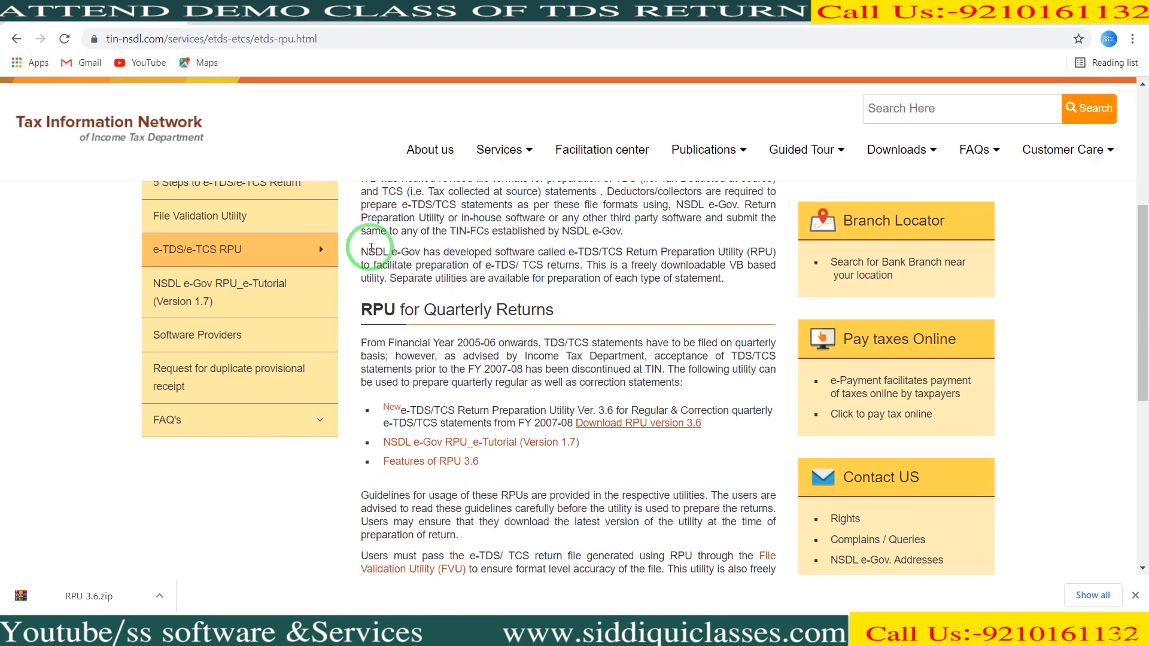
click(262, 17)
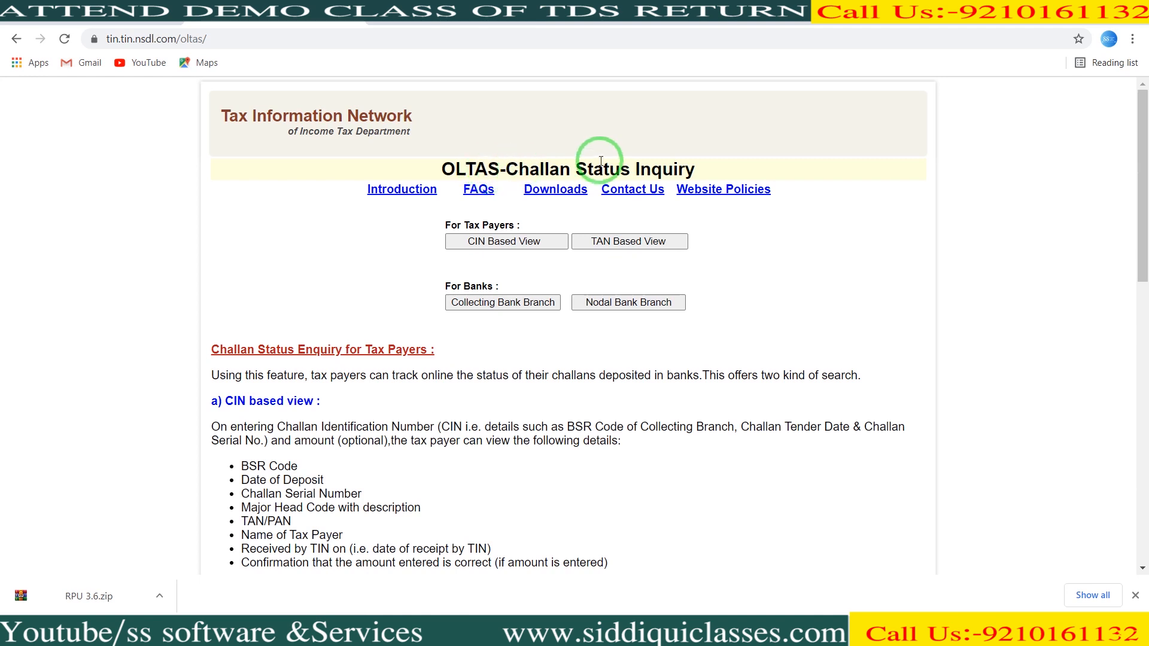
click(622, 242)
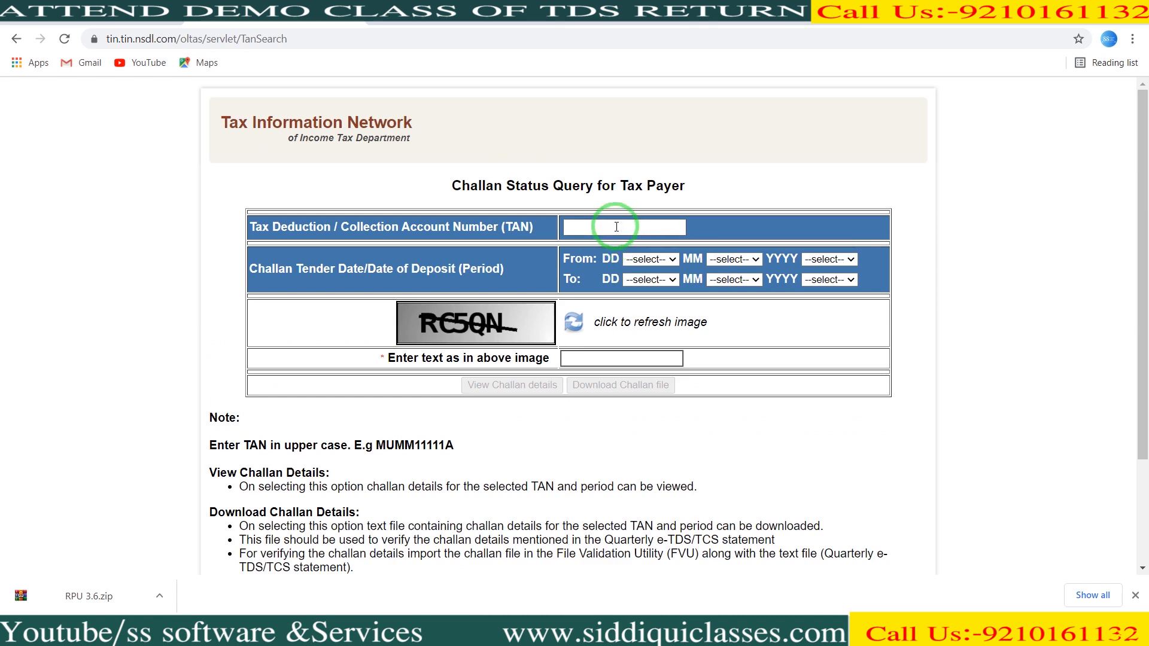
click(616, 226)
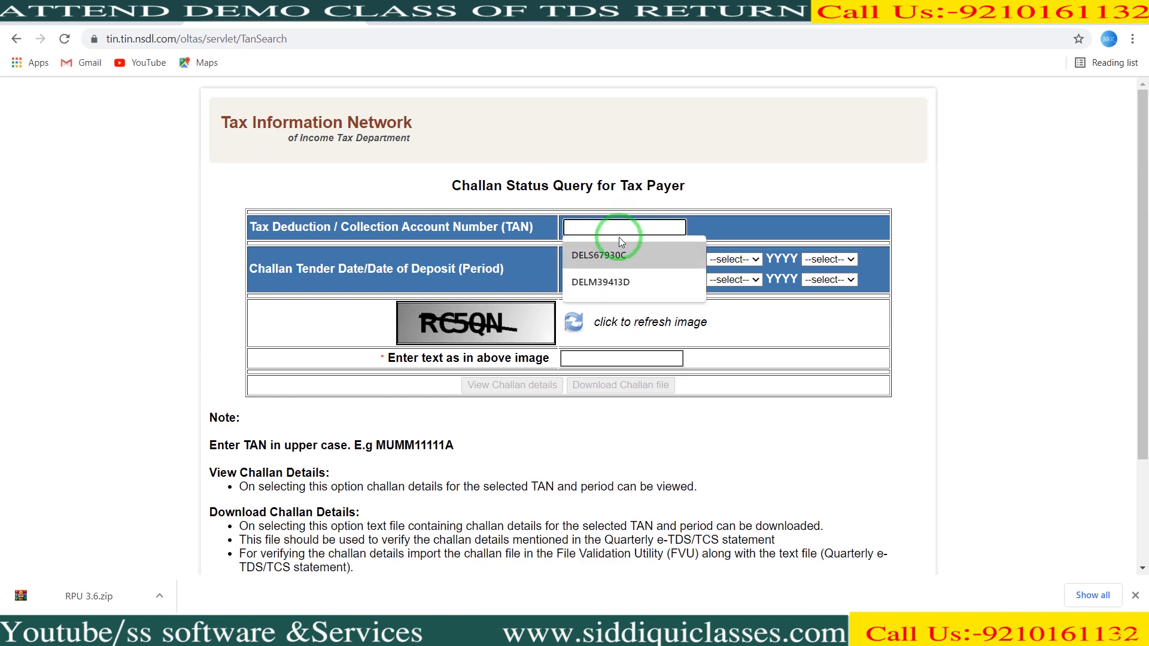
click(617, 281)
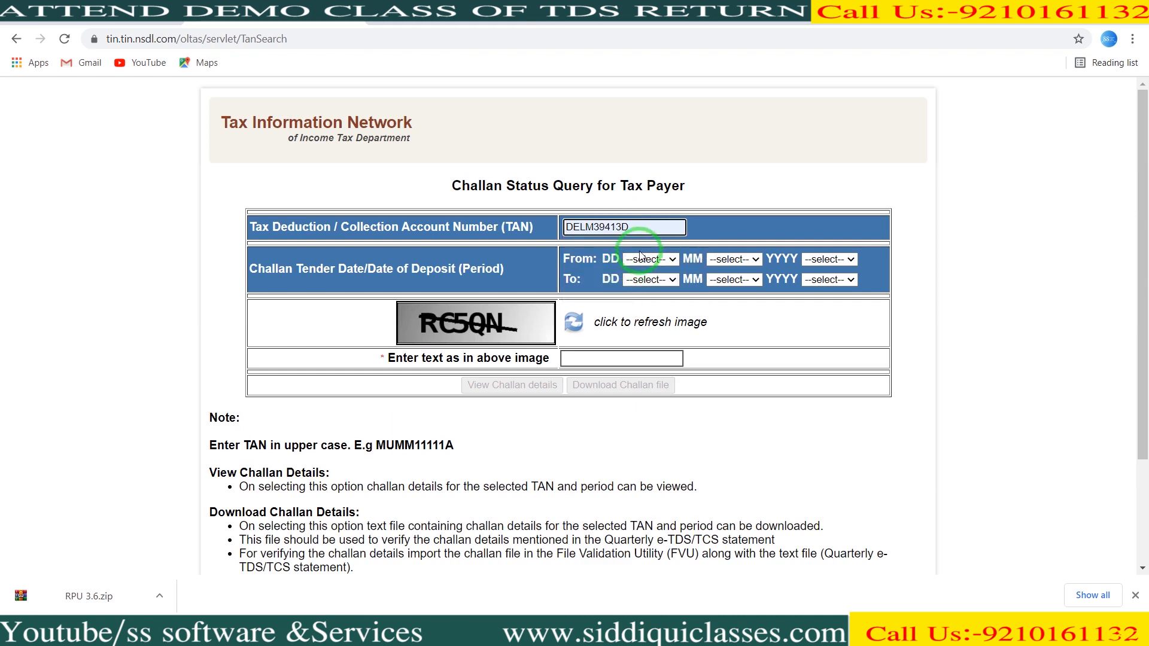
click(641, 262)
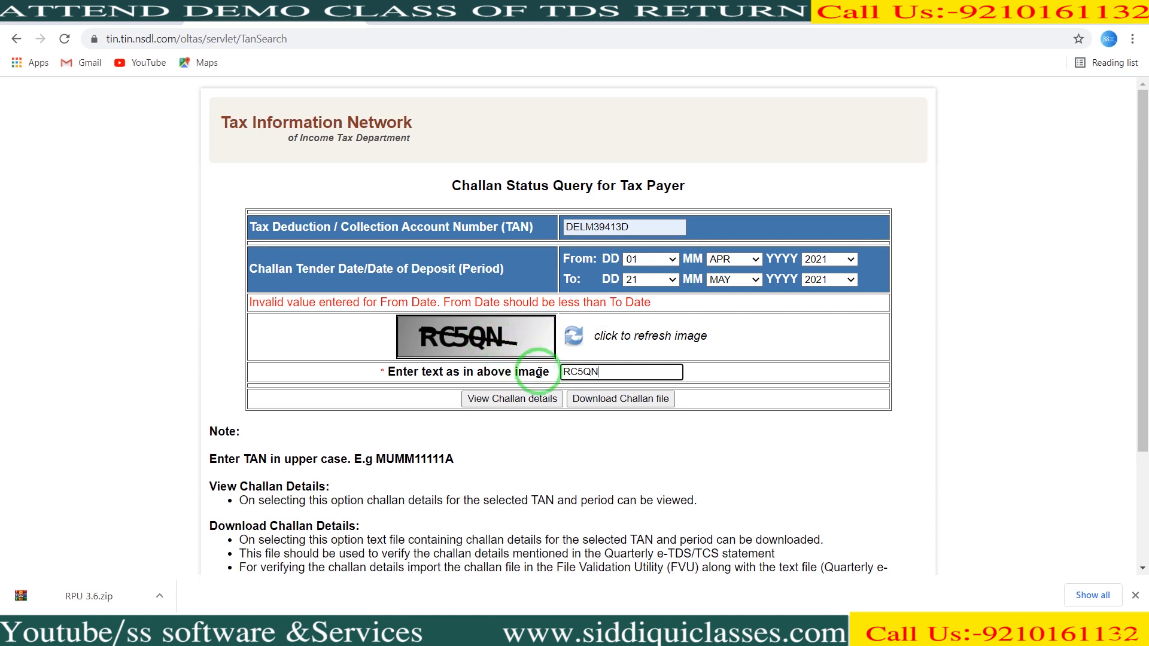
click(528, 399)
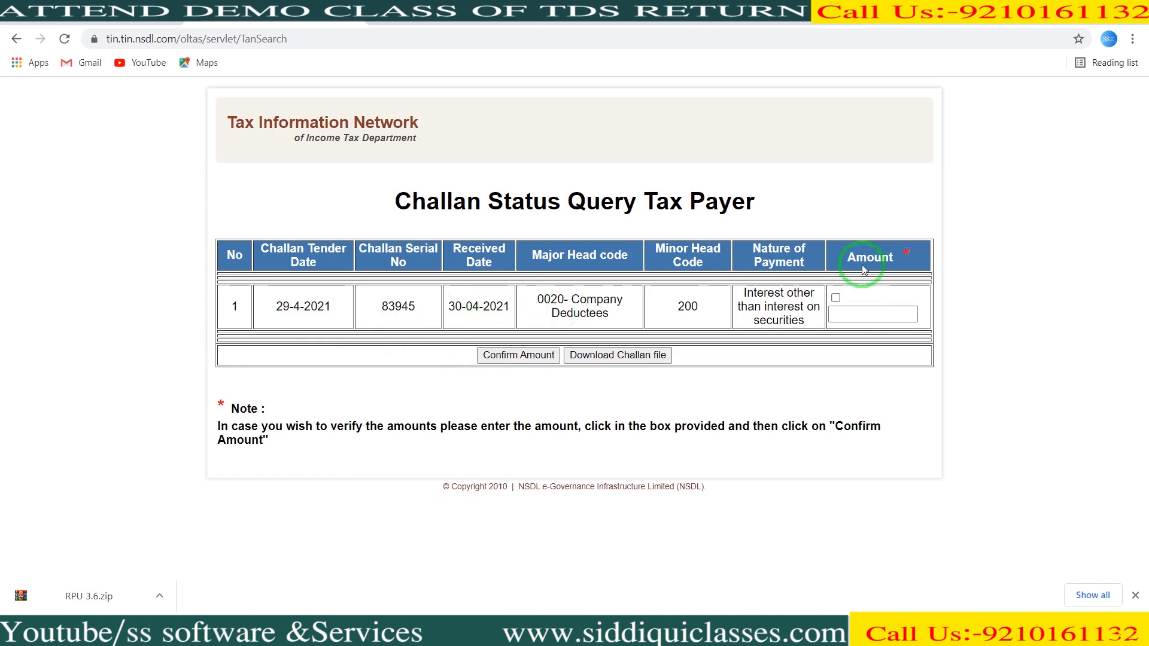
- Verify the challan amount 20699 as matched and return to the RPU
click(884, 317)
text(20699)
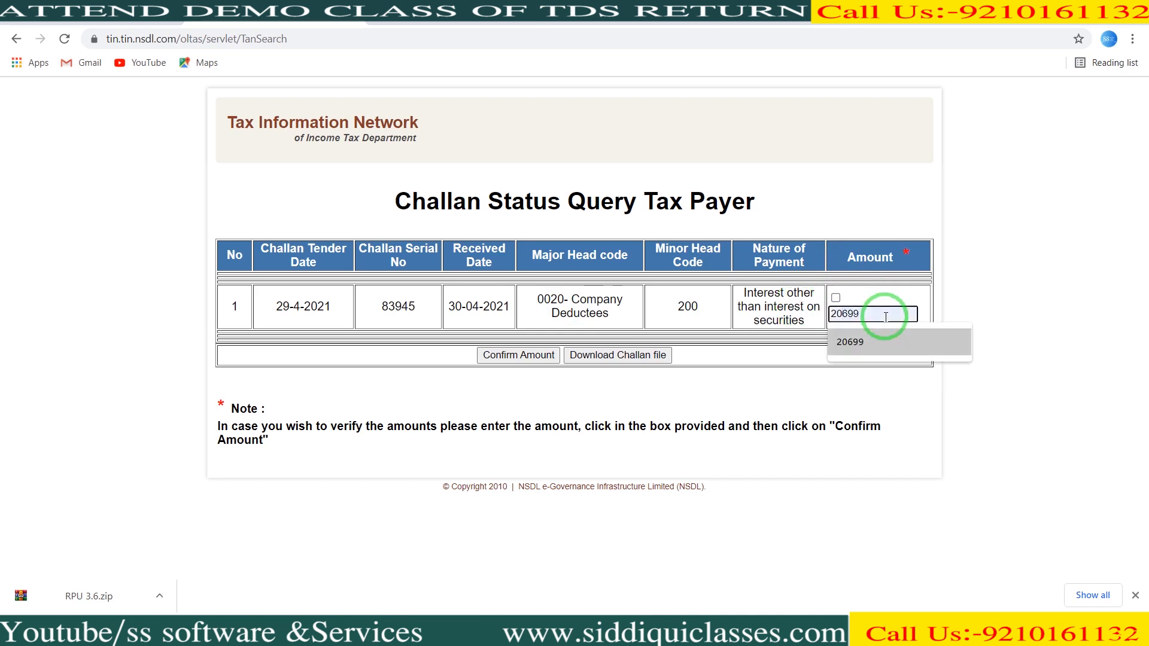
click(873, 342)
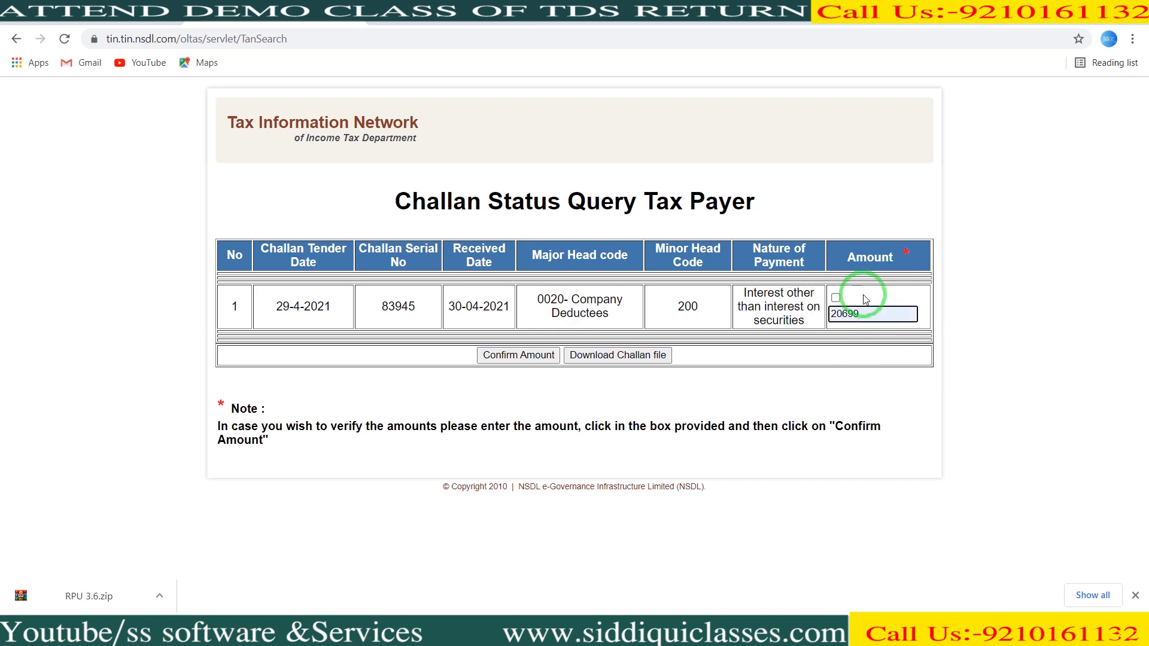
click(836, 297)
click(538, 356)
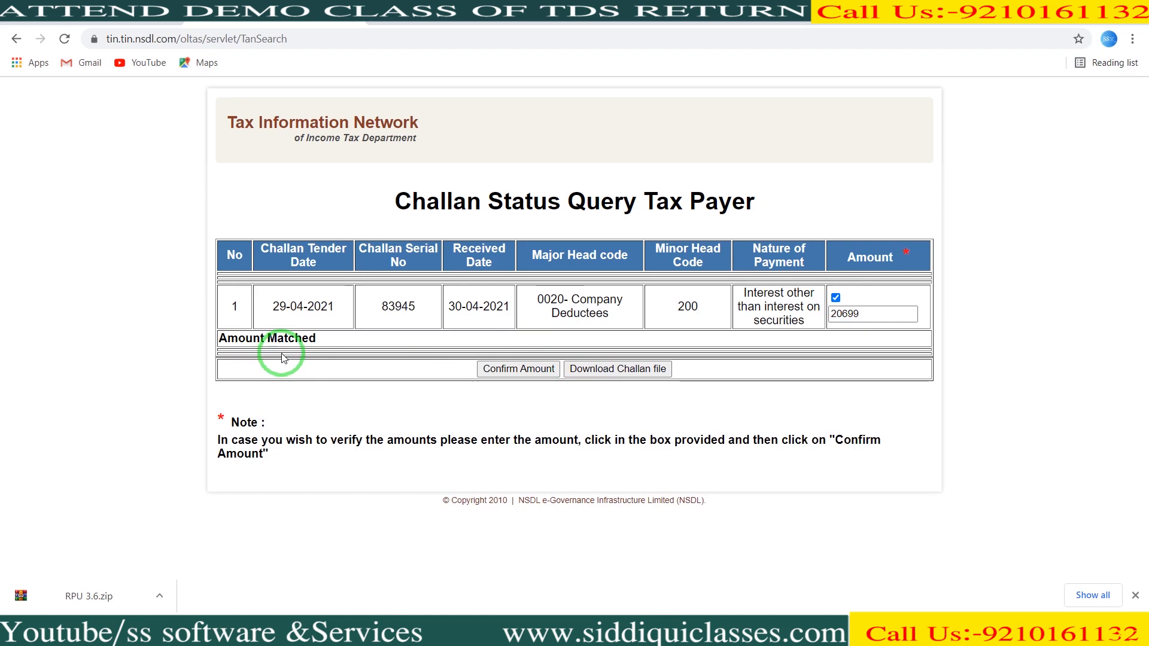
key(alt+Tab)
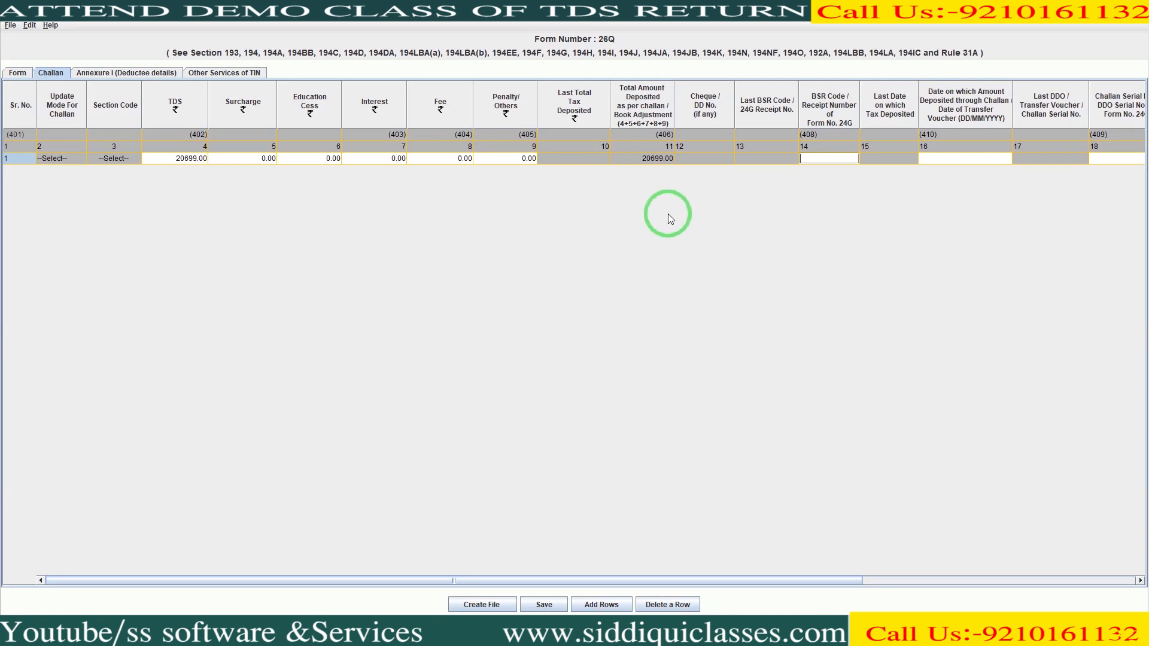
- Enter BSR code 0510308 and deposit date 29/04/2021 in the challan row
text(0510308)
key(Tab)
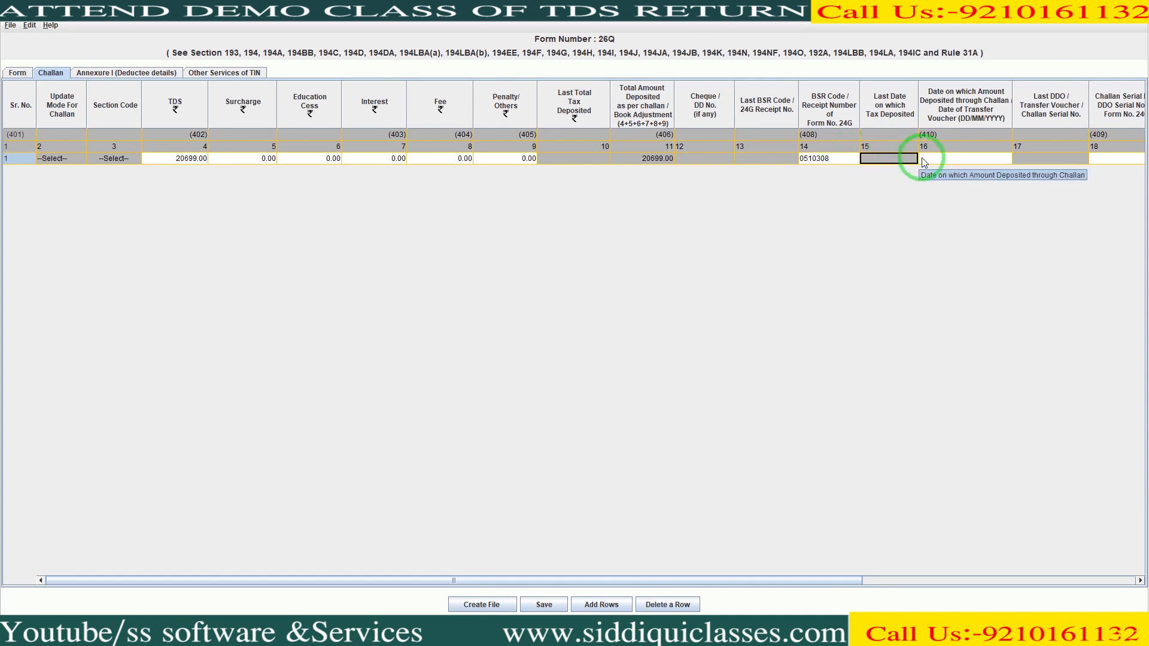
click(945, 161)
click(945, 161)
text(9)
text(9/)
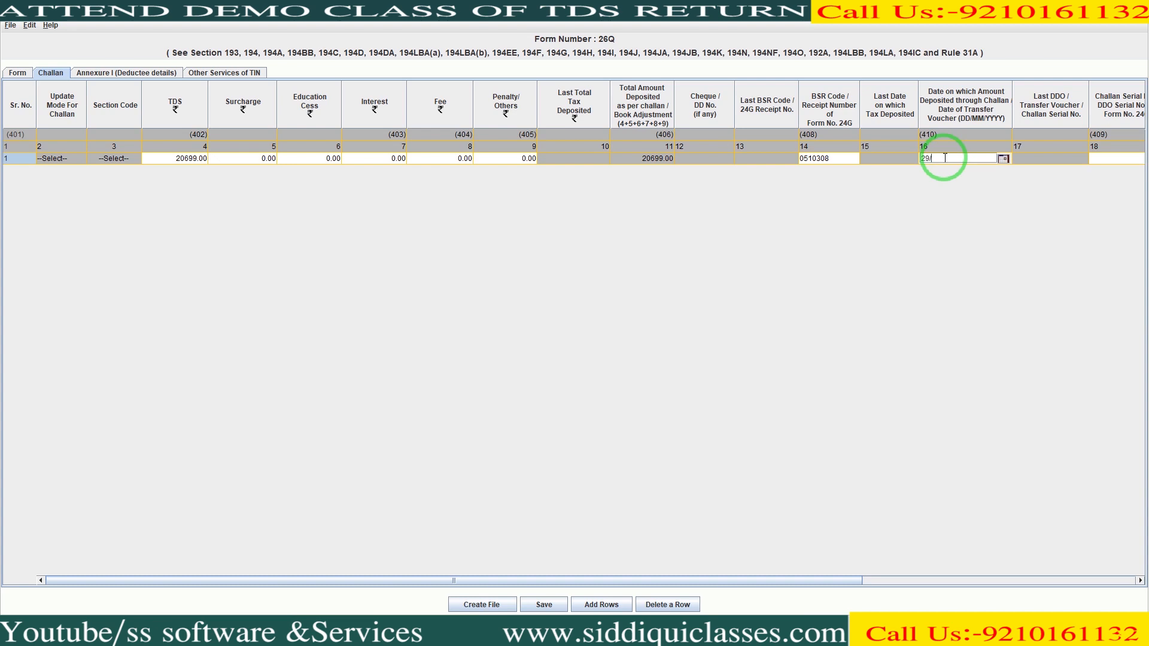
text(04/2021)
key(Tab)
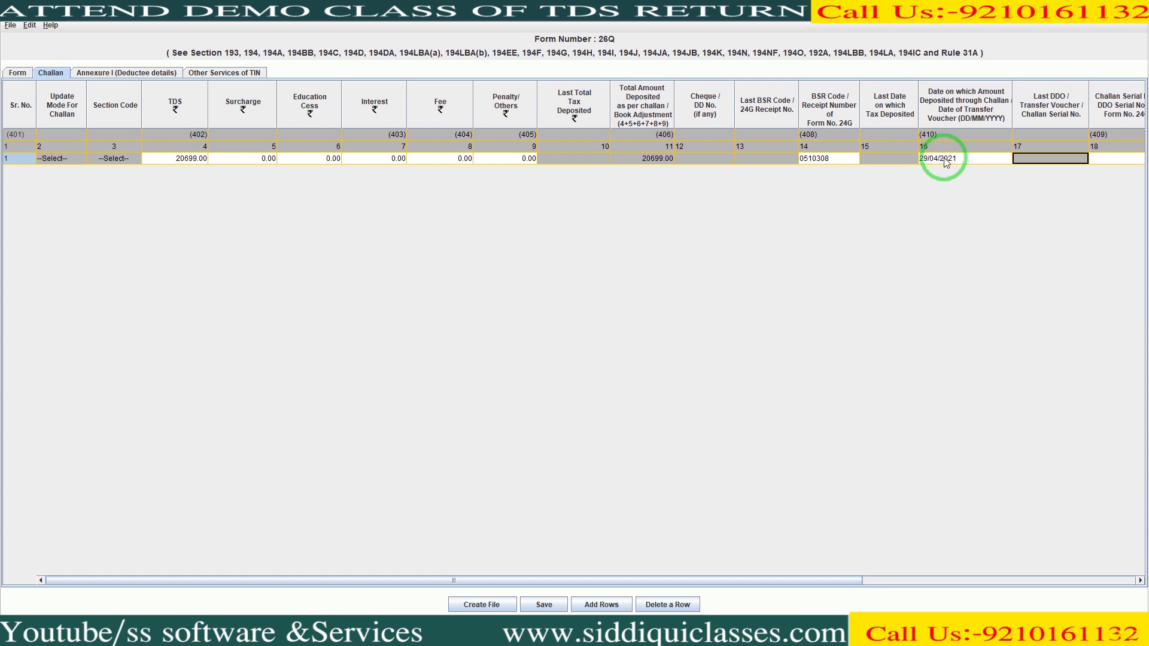
key(Tab)
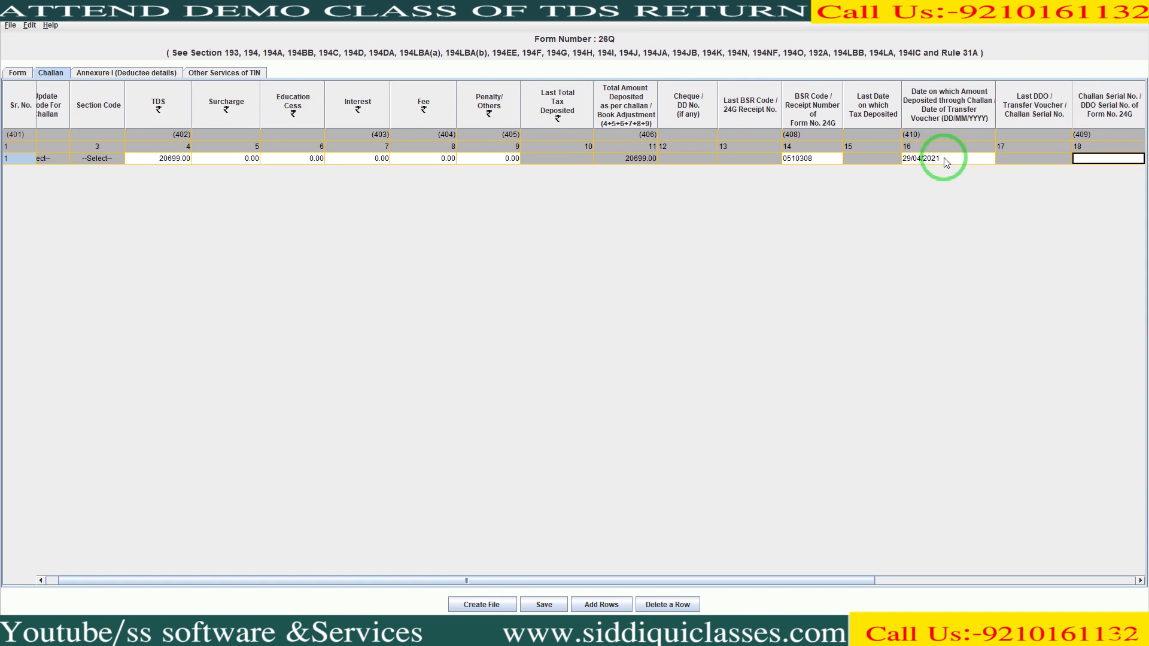
key(Tab)
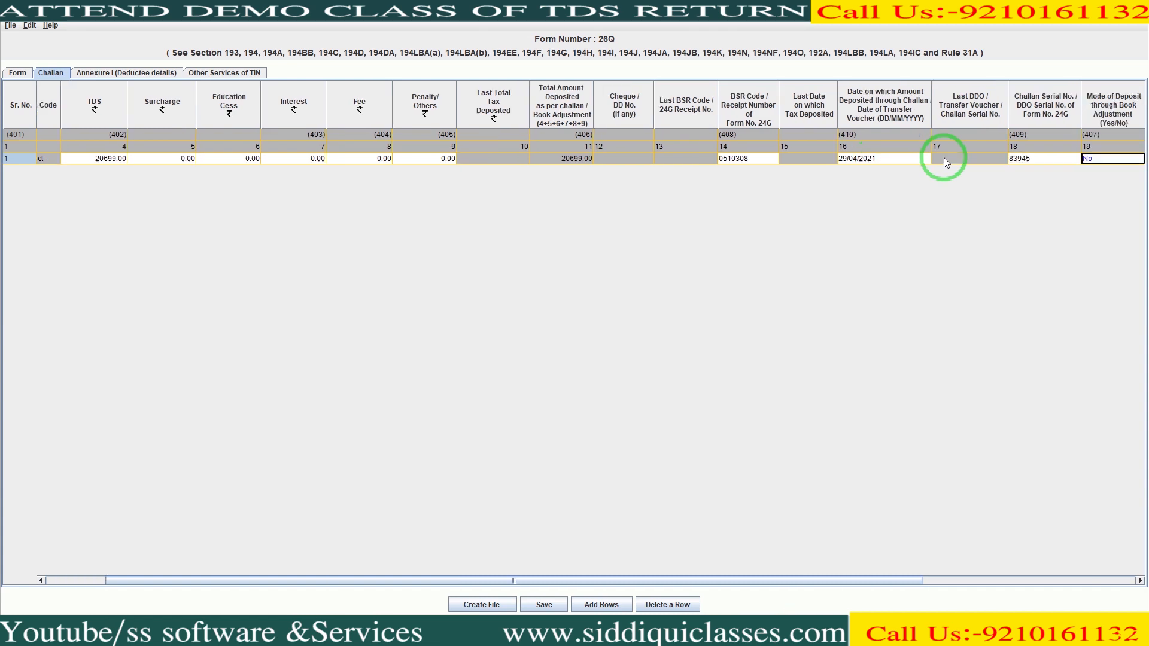
key(Tab)
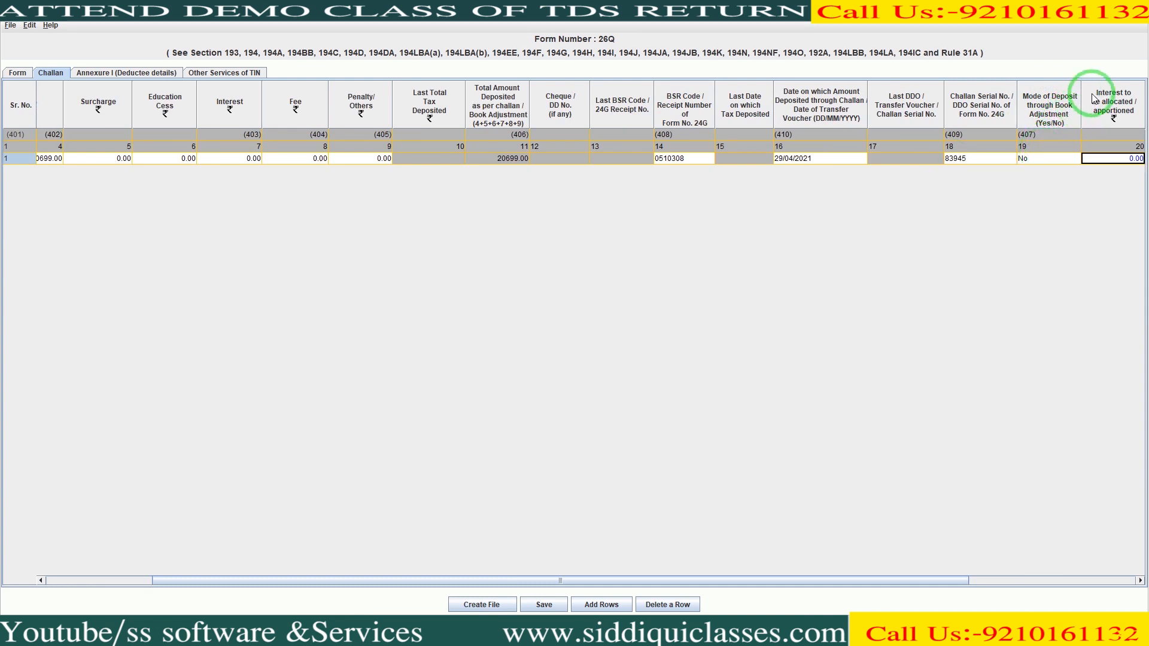
key(Tab)
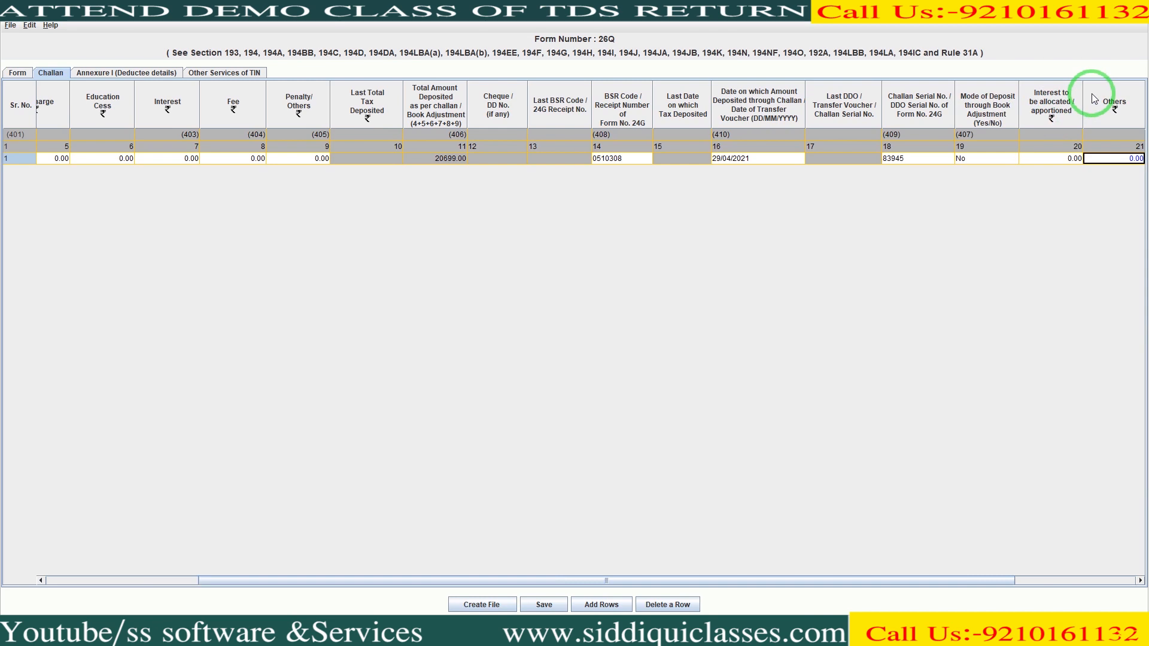
key(Tab)
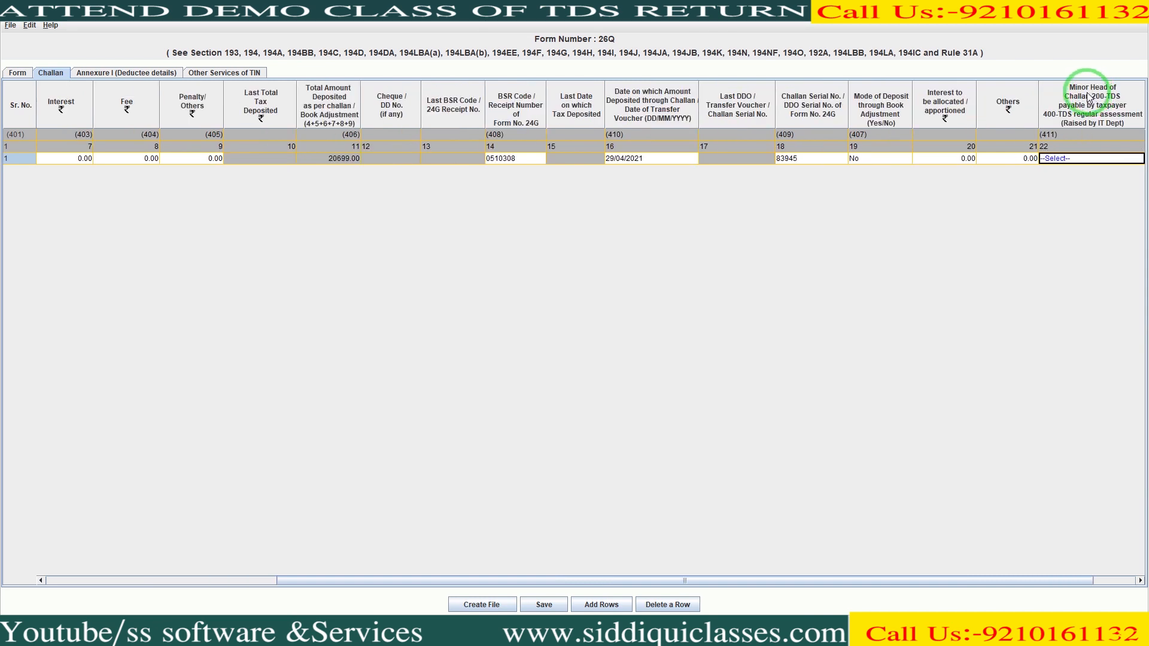
click(1076, 160)
click(1076, 159)
click(1076, 159)
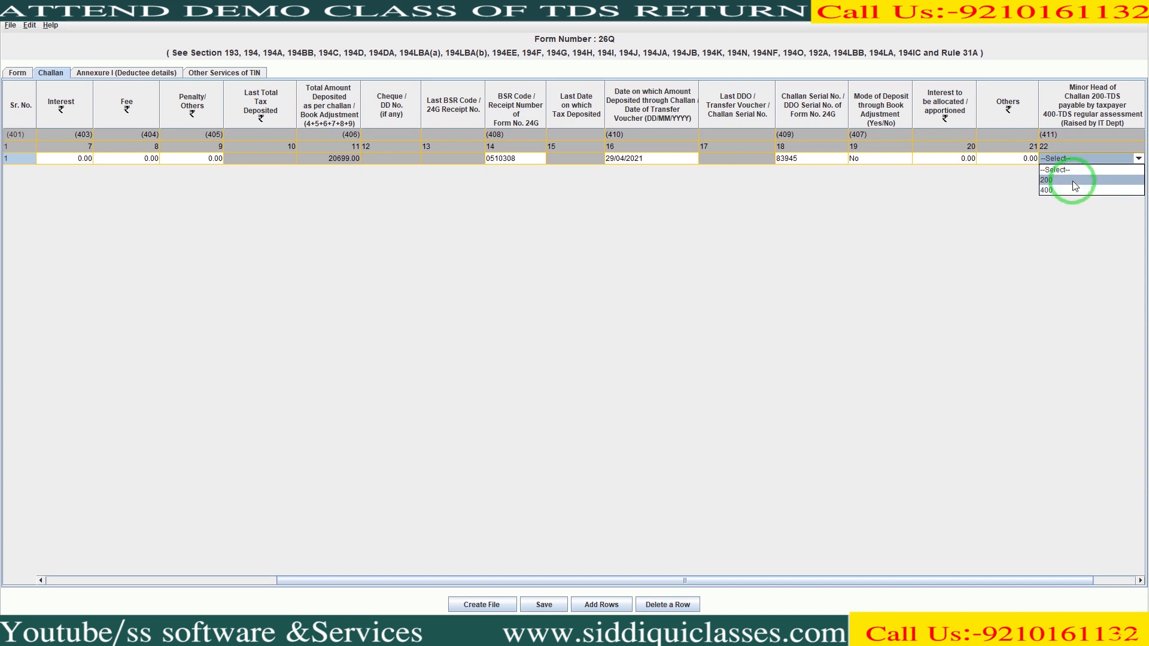
click(1074, 181)
key(Tab)
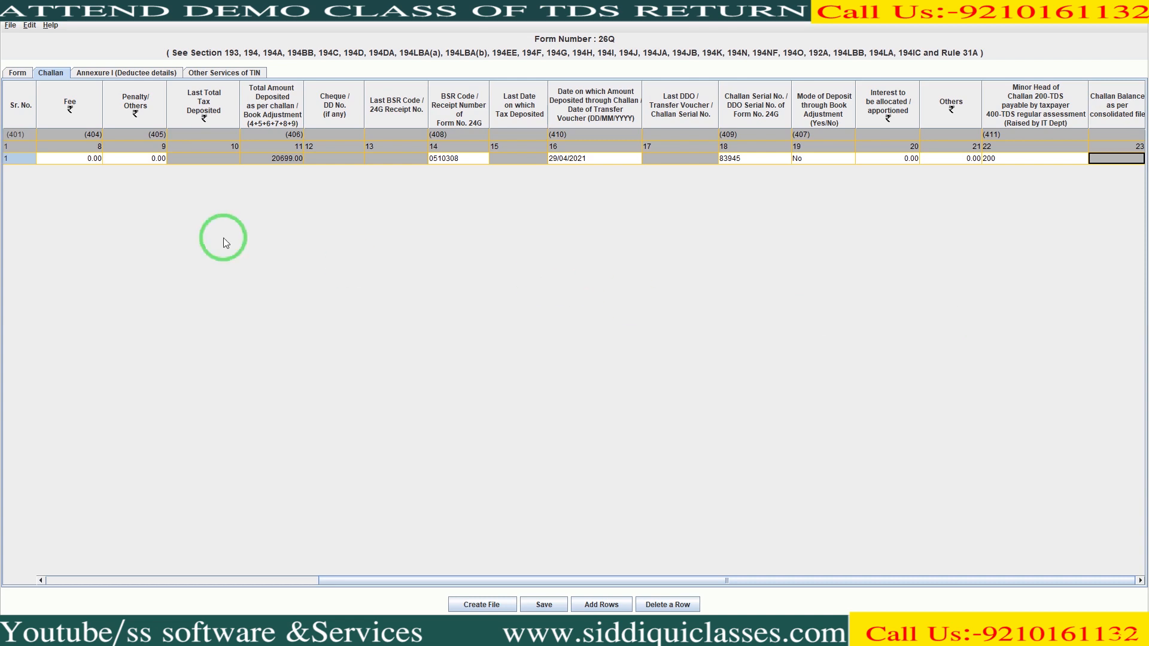
- Insert one deductee row linked to challan 1 in the Annexure I sheet
click(129, 74)
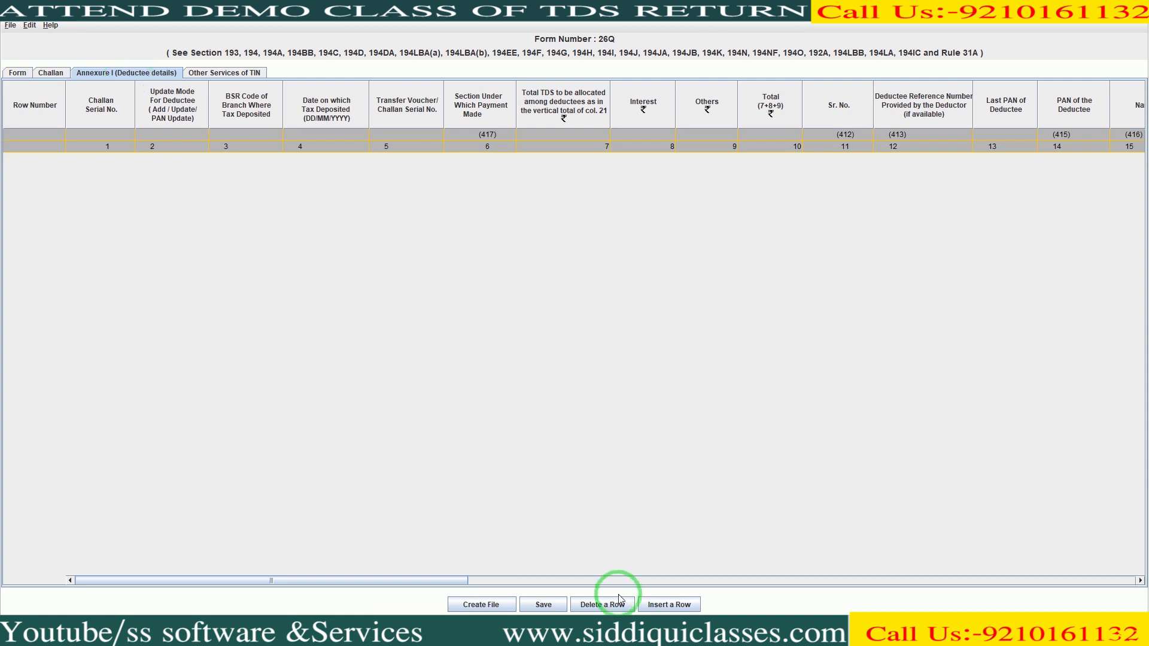
click(660, 605)
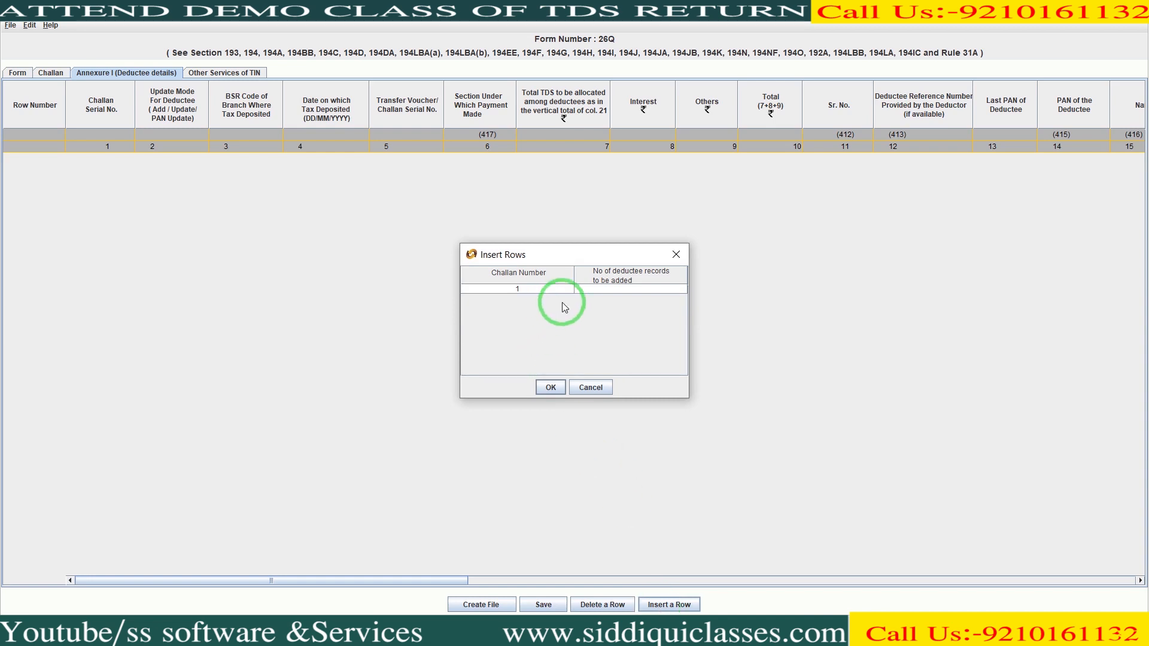
double_click(591, 289)
text(1)
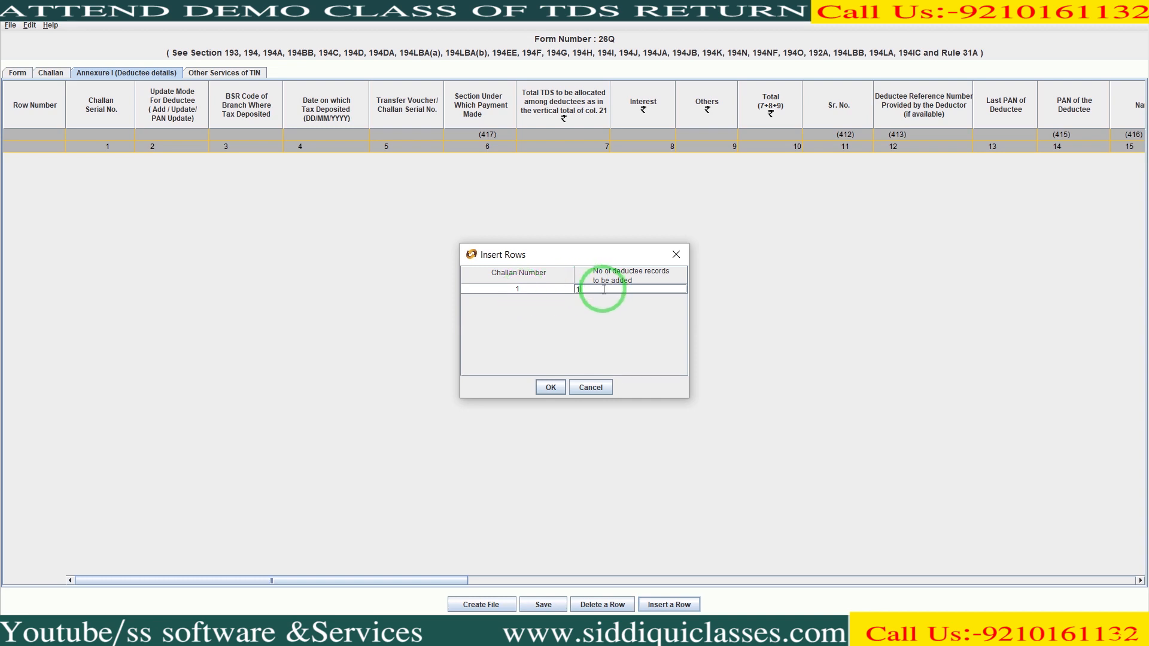
click(521, 299)
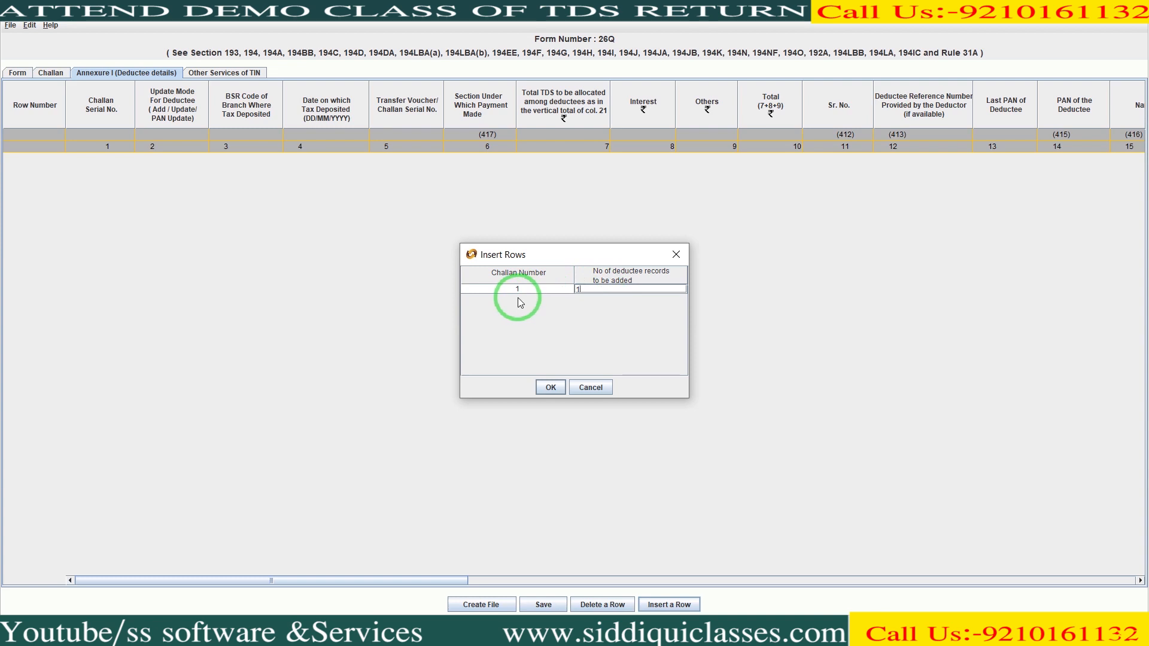
click(595, 301)
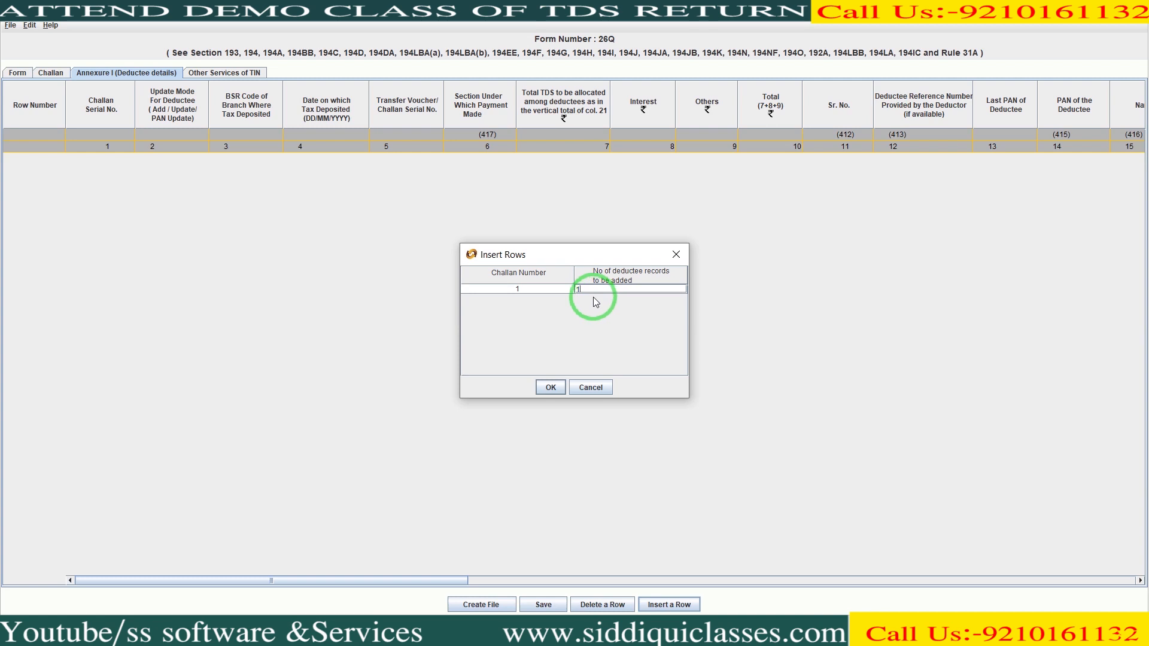
click(585, 288)
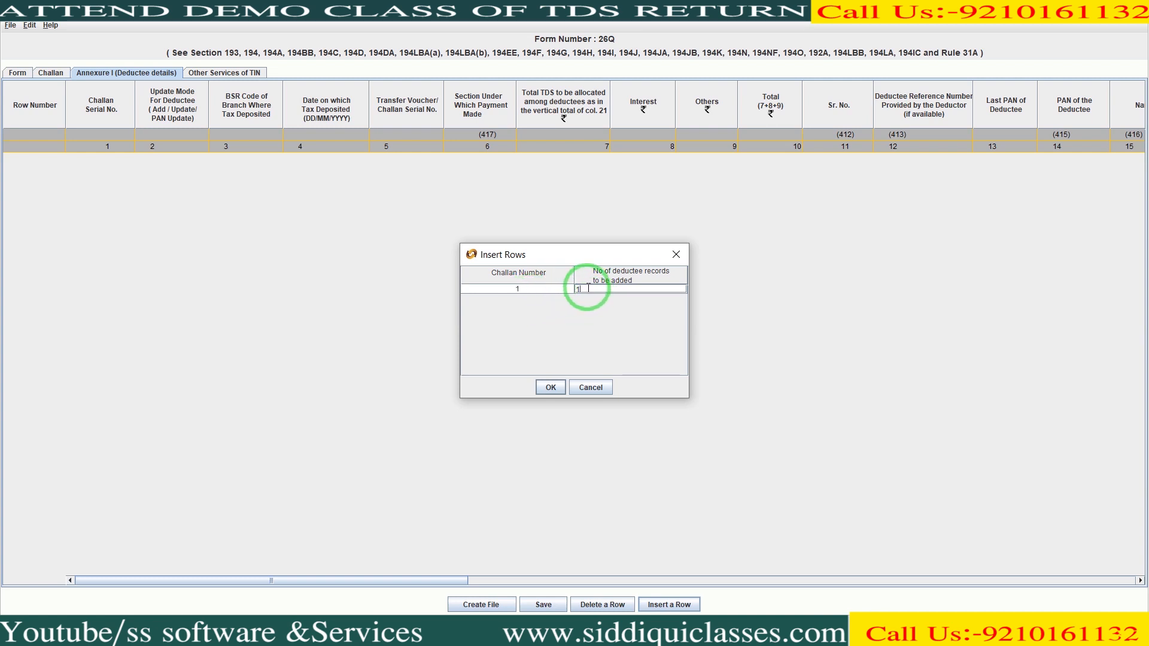
click(550, 388)
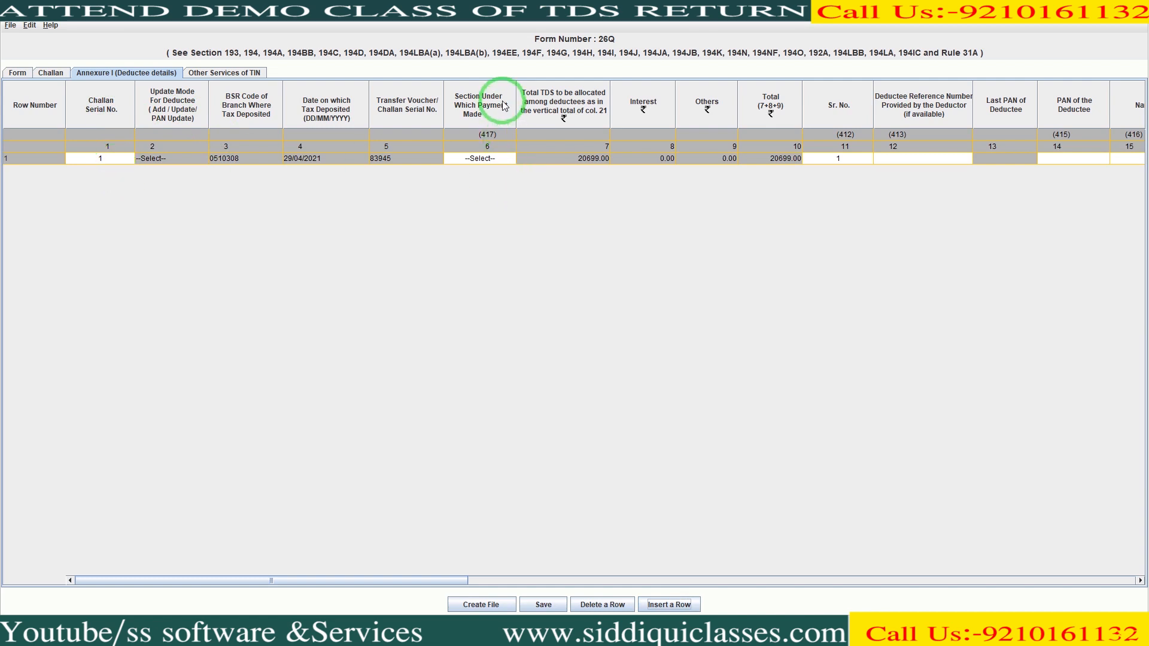
- Select section 94A and fill in the deductee's PAN and name Piramal capital and housing finance
click(499, 159)
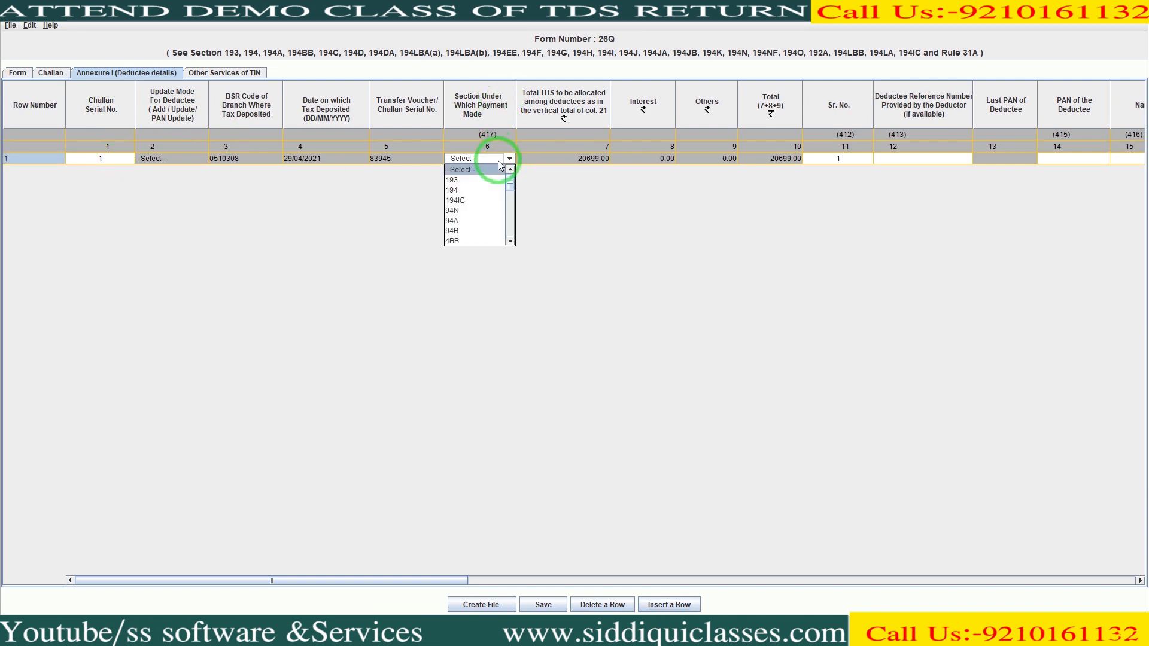
click(475, 219)
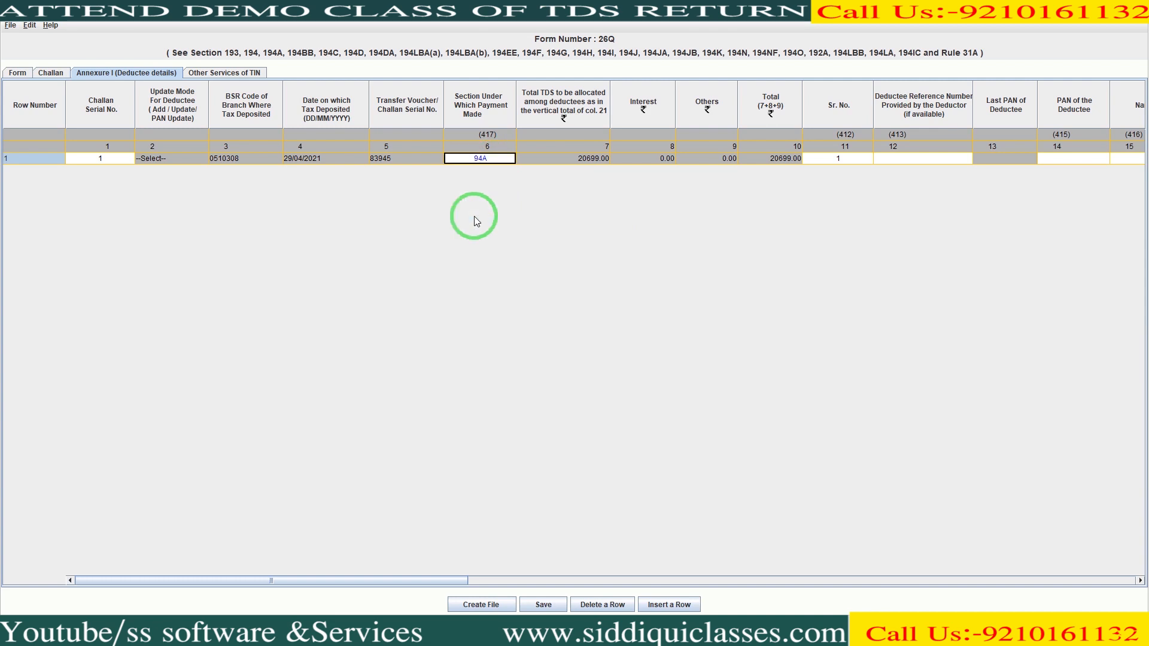
click(890, 158)
key(Tab)
key(Tab)
key(Tab)
key(Tab)
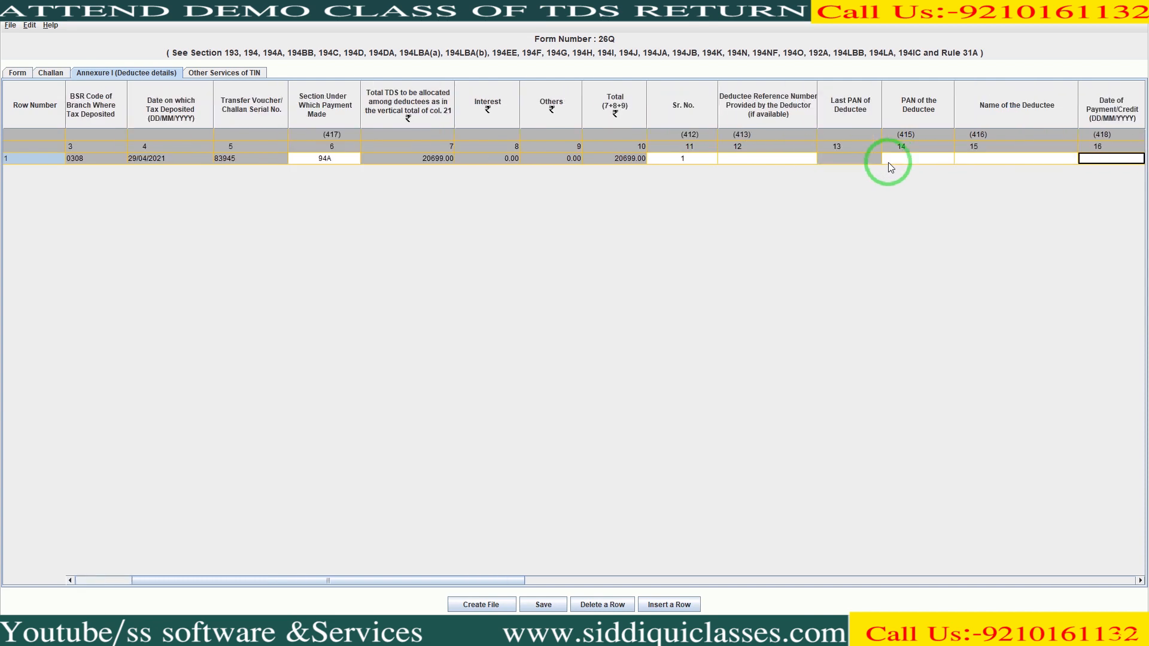
key(shift+Tab)
key(shift+Tab)
key(Right)
key(Left)
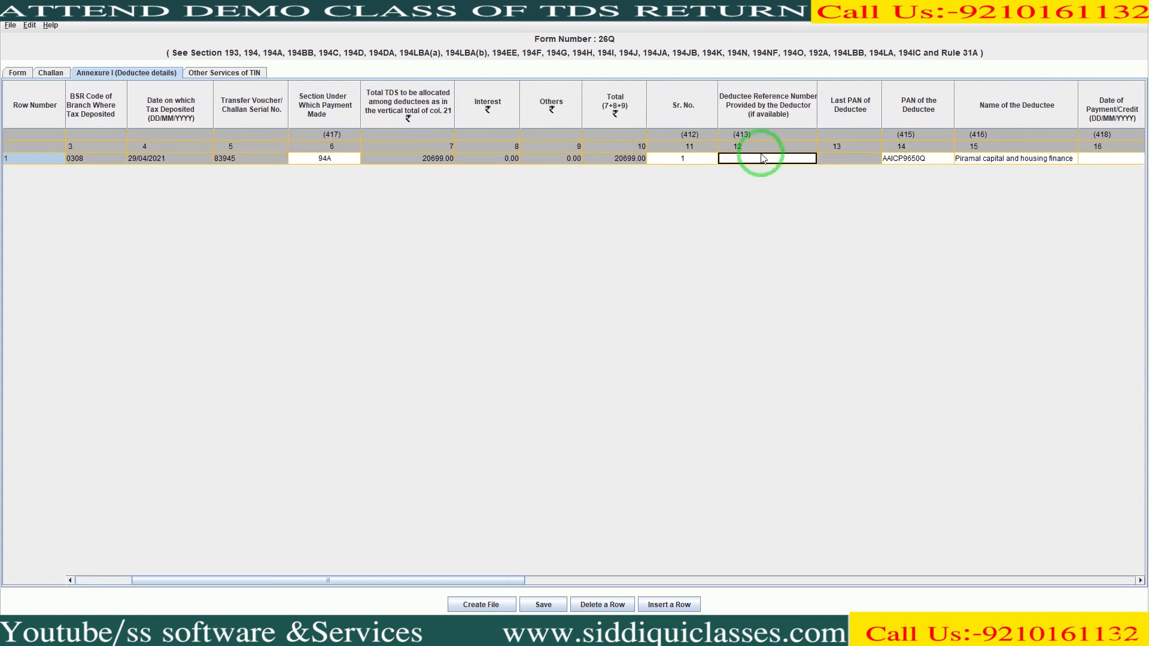
key(Right)
key(Right)
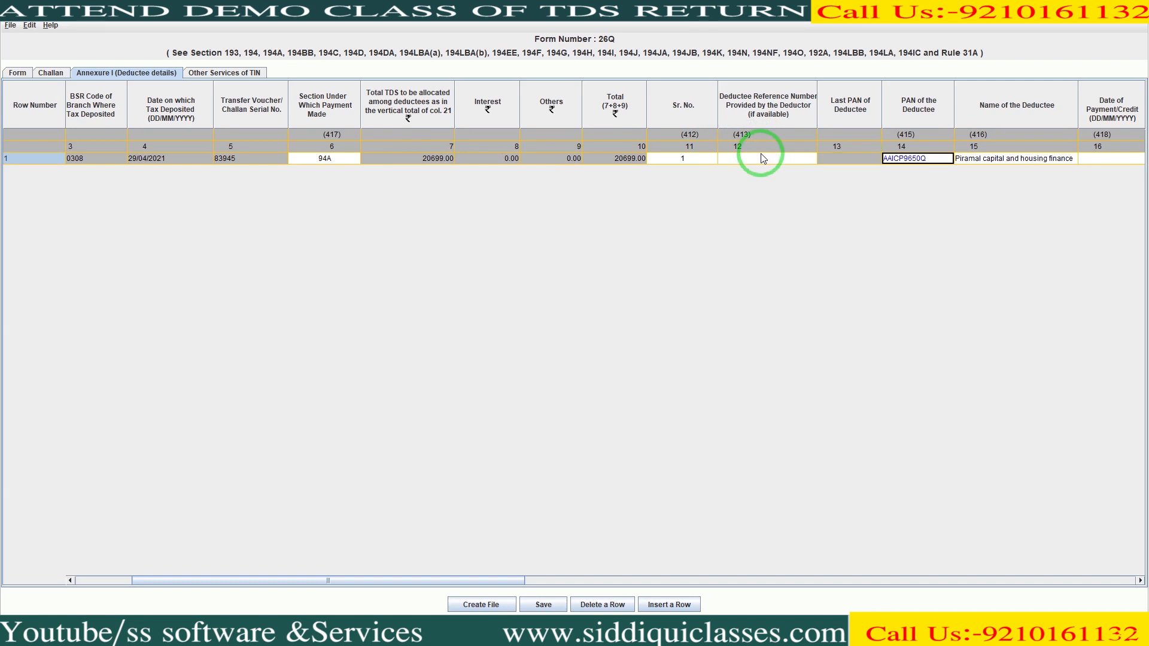
key(Right)
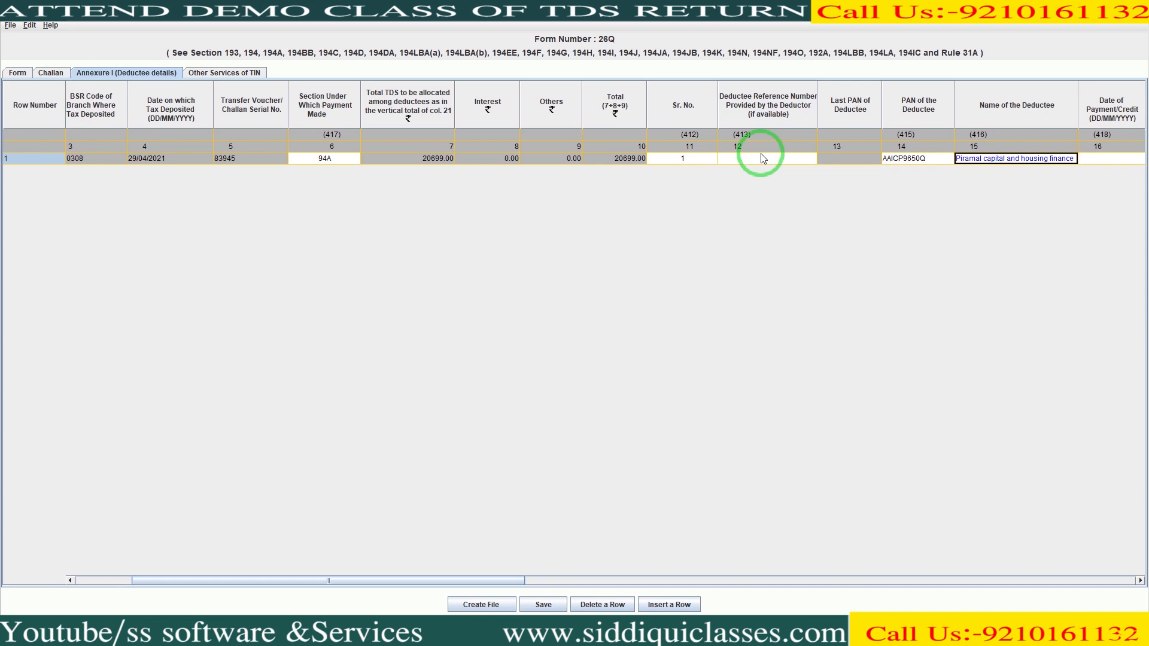
key(Right)
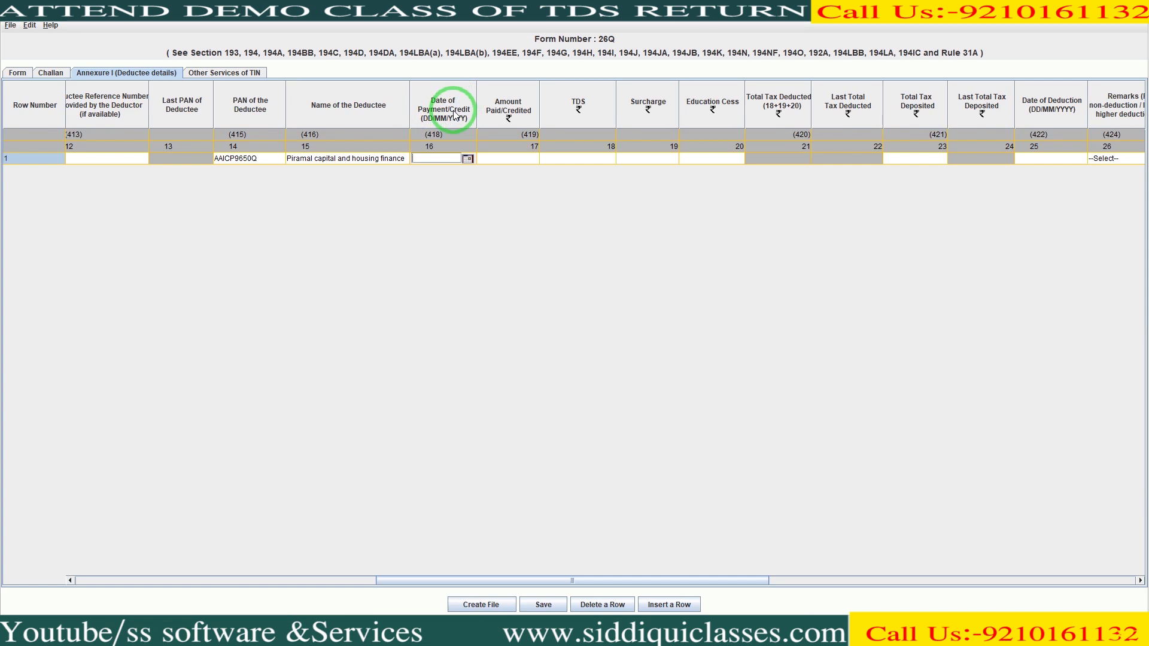
- Enter payment date 29/04/2021, amount paid 275984 and TDS 20699 in the deductee row
text(29/04/2021)
key(Tab)
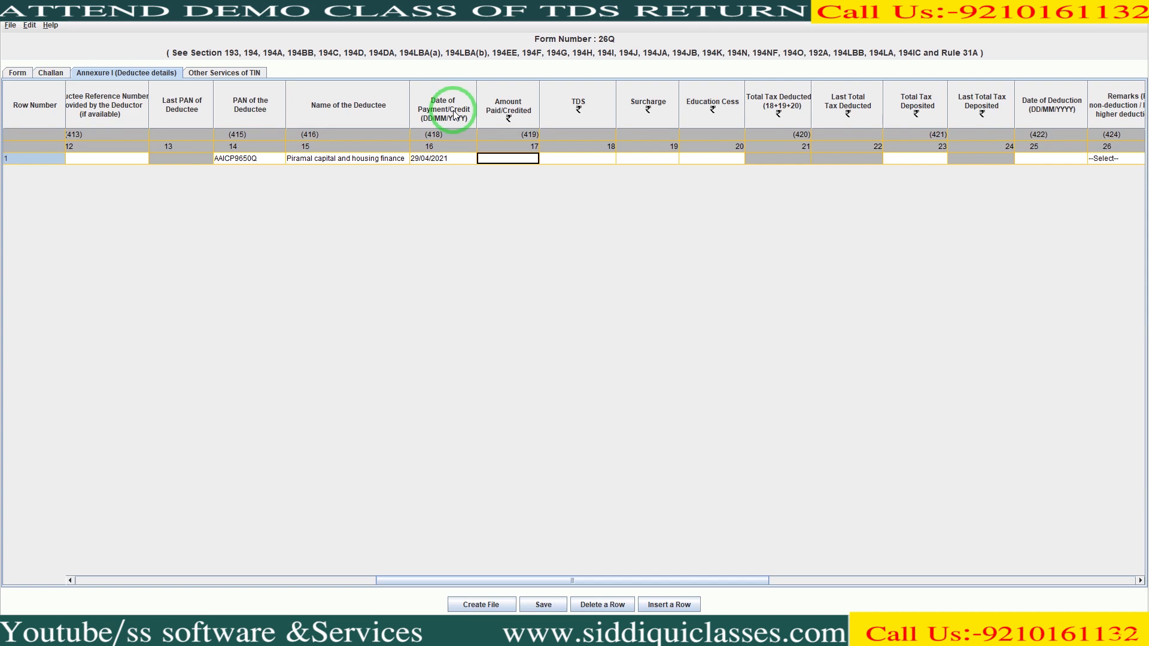
text(275984)
key(Tab)
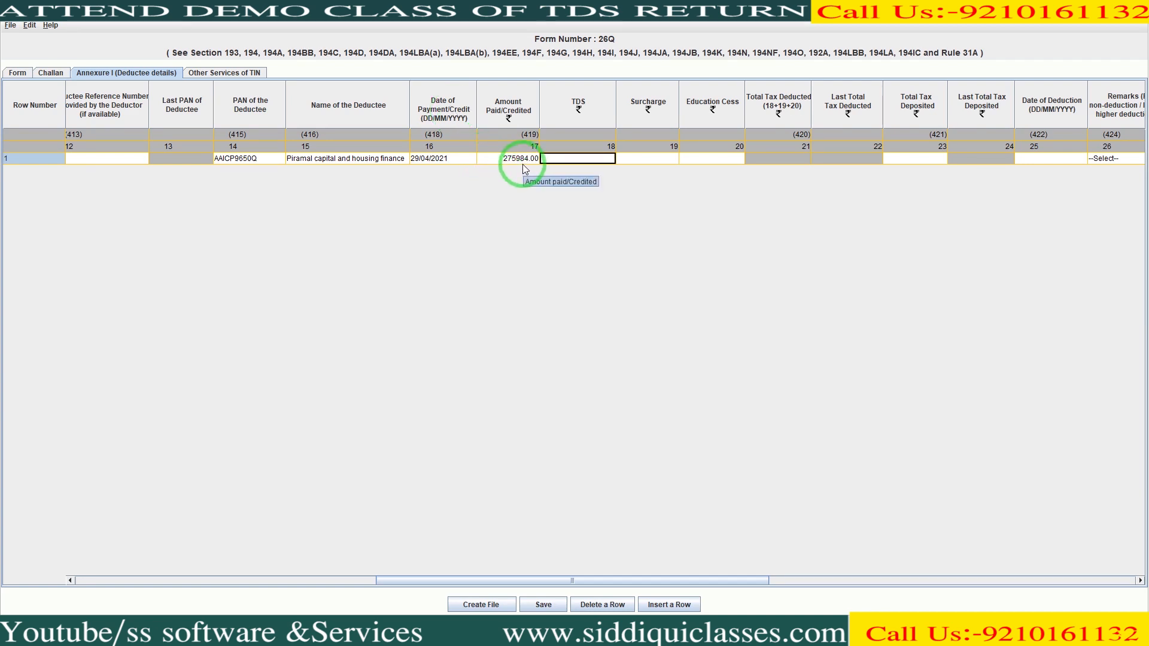
click(544, 160)
text(20699)
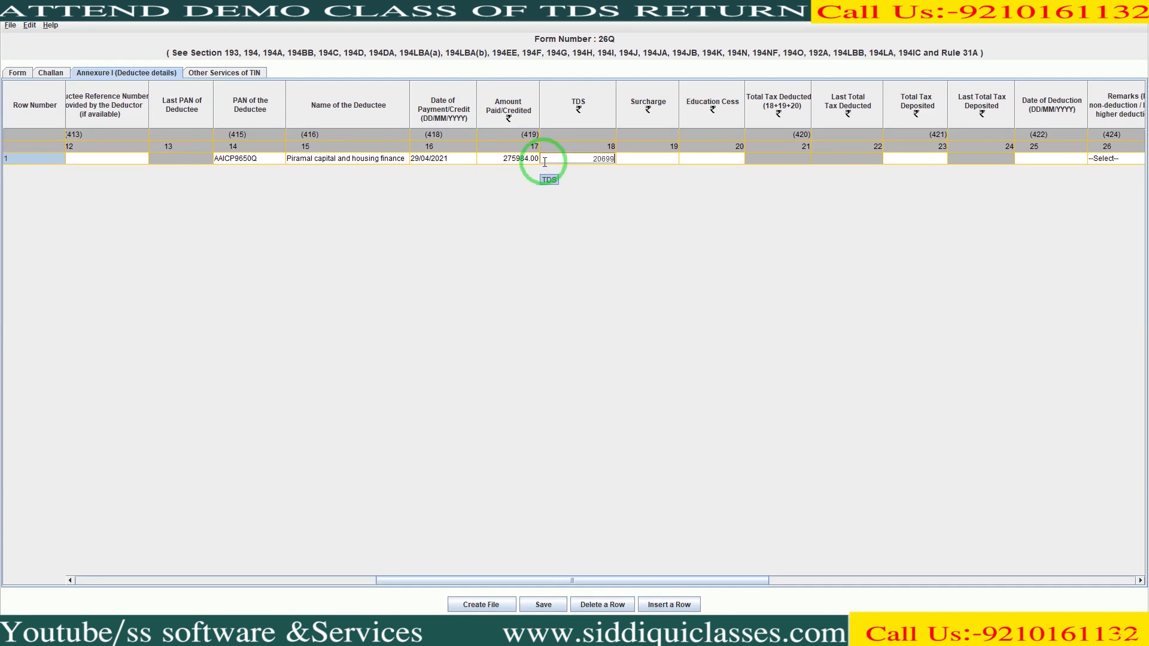
key(Tab)
- Leave surcharge and education cess at zero and set the deduction date to 29/04/2021
key(Tab)
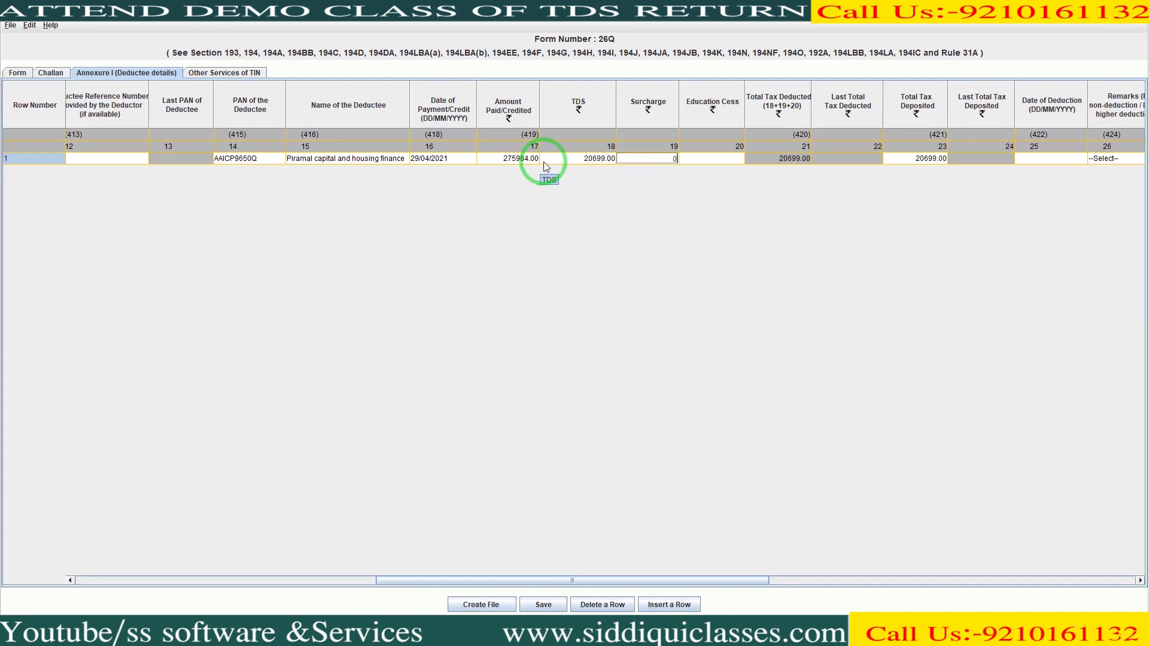
key(Tab)
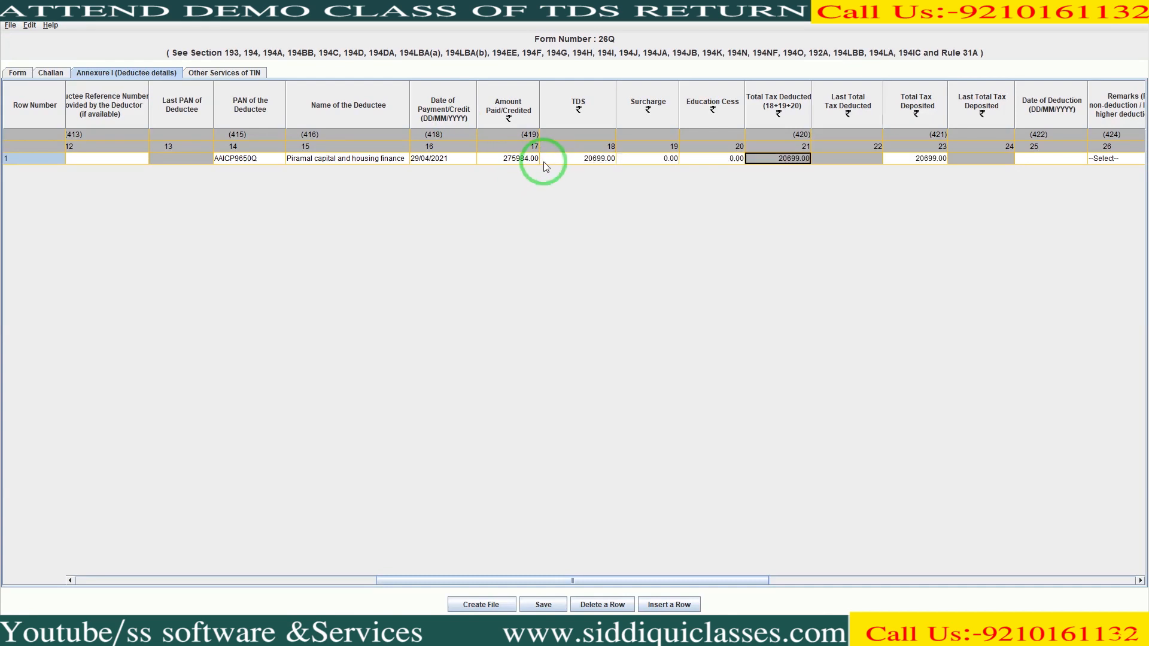
key(Tab)
key(Tab)
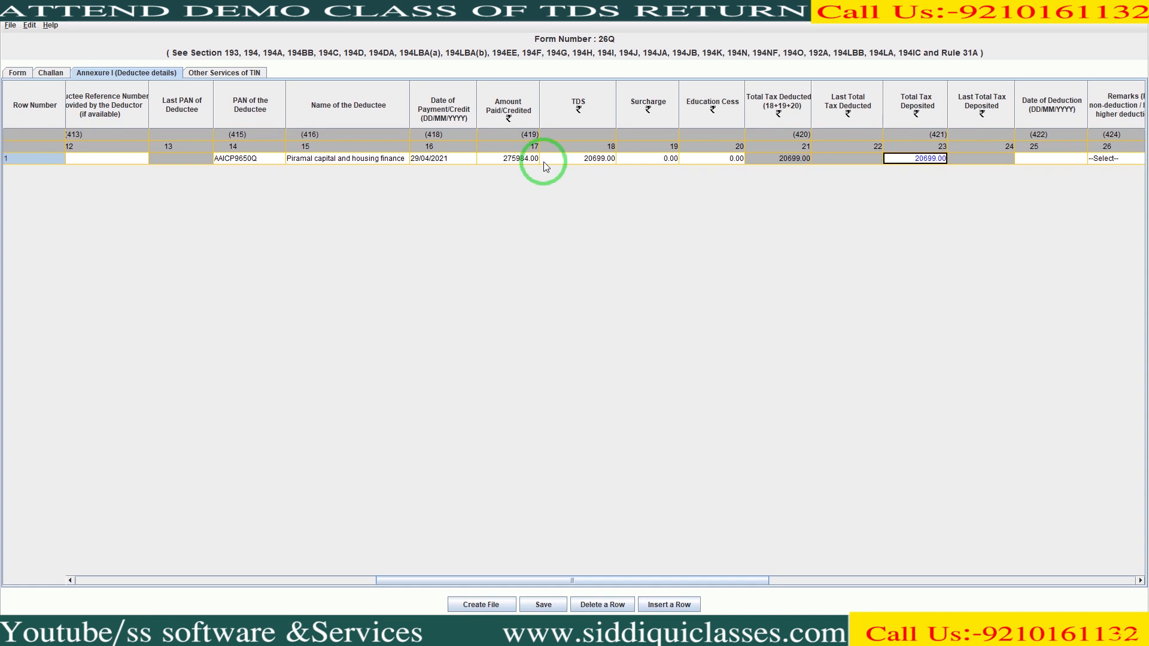
key(Tab)
key(Tab)
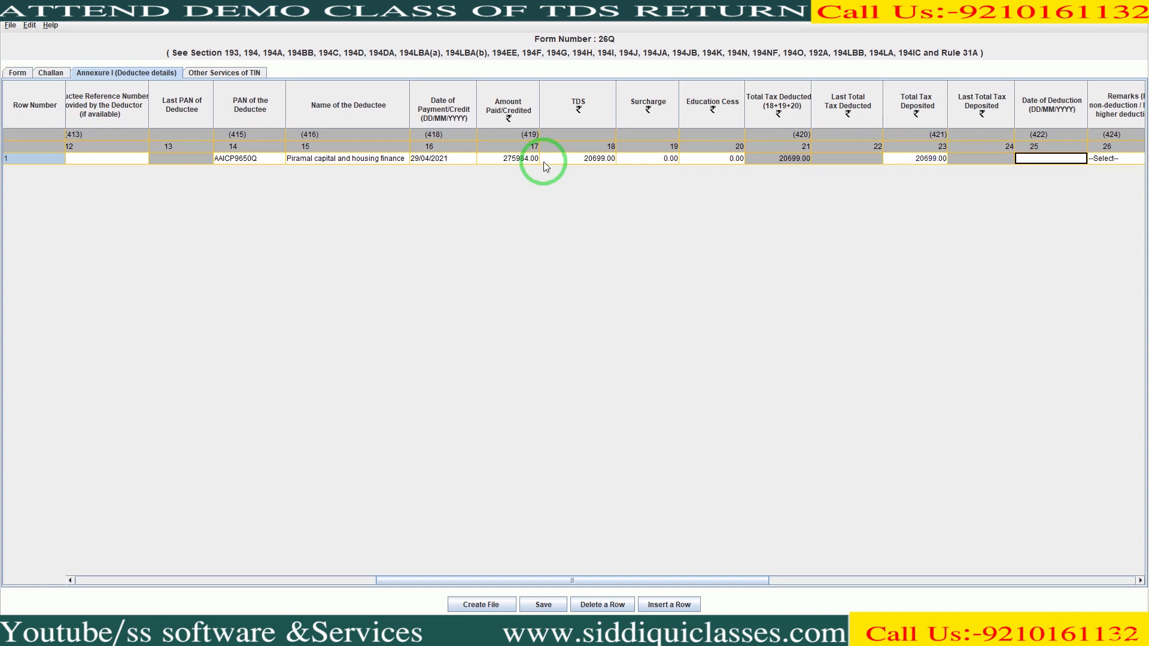
text(29/04/2021)
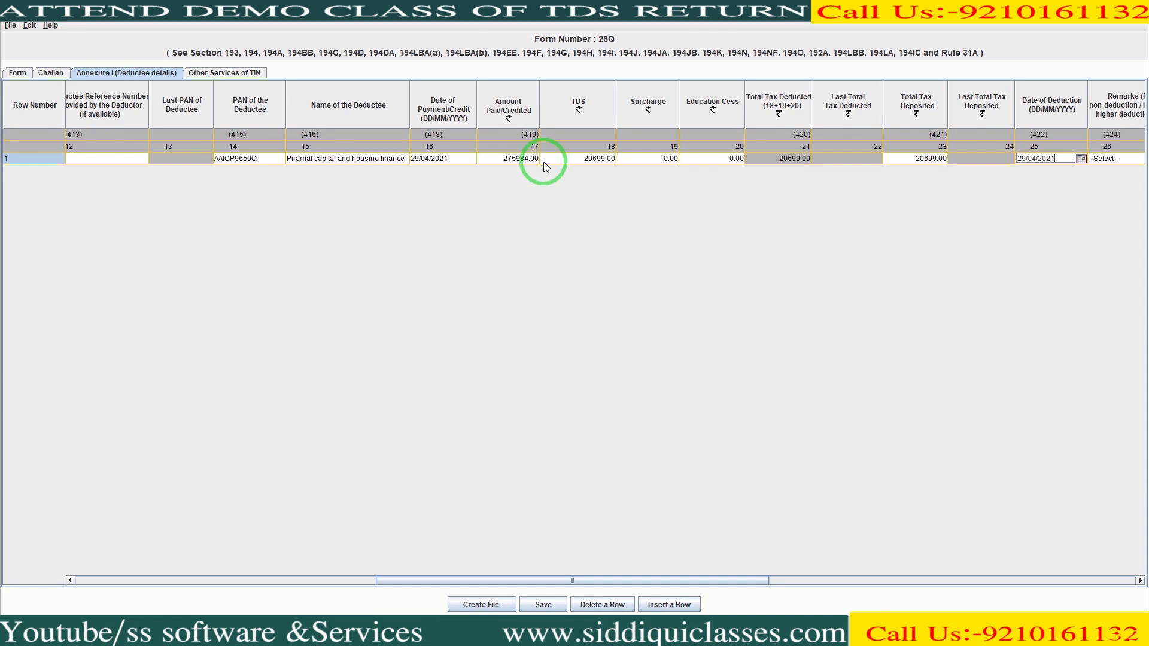
key(Tab)
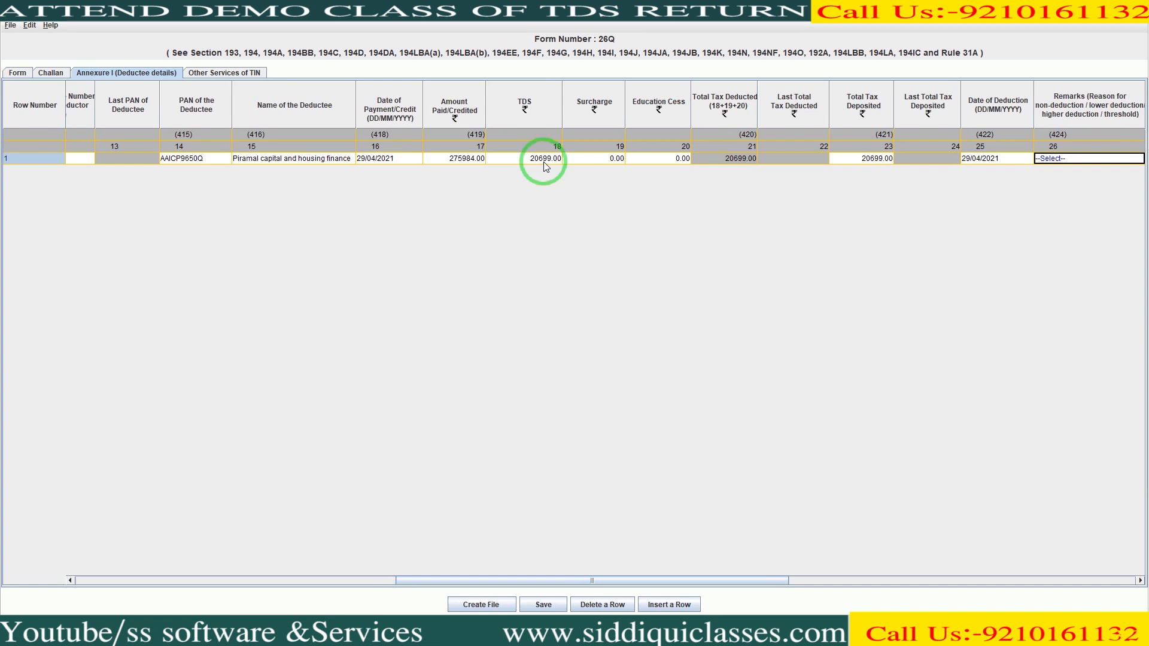
- Give the deductee row code 01 (company) and a 7.5 tax deduction rate
key(Tab)
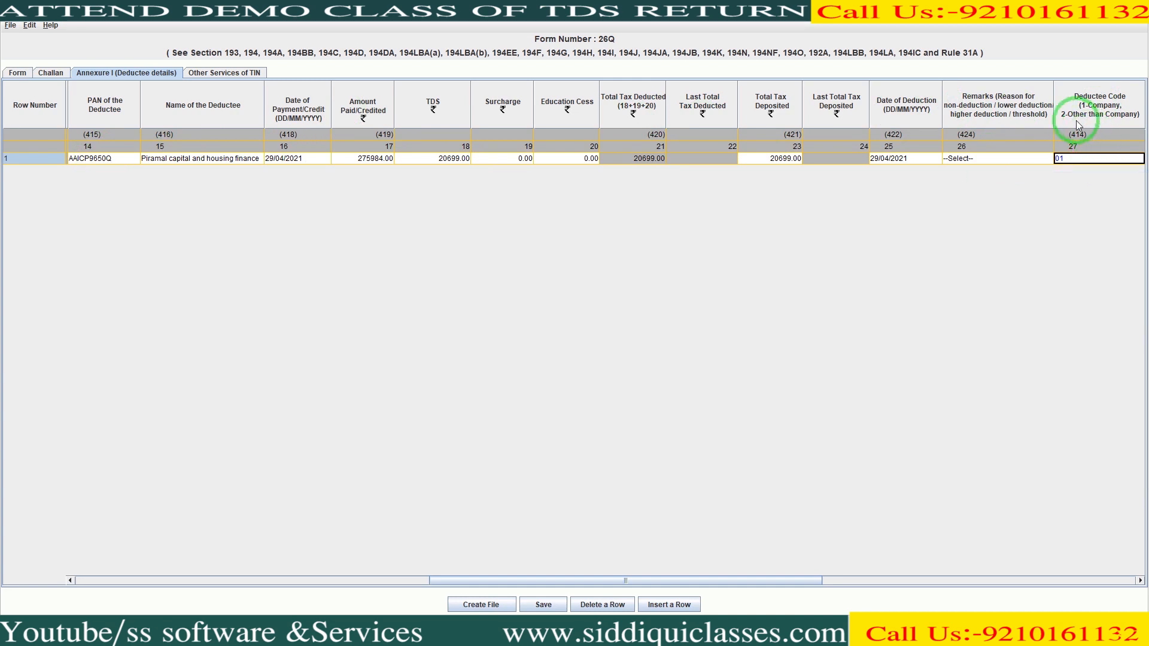
key(Tab)
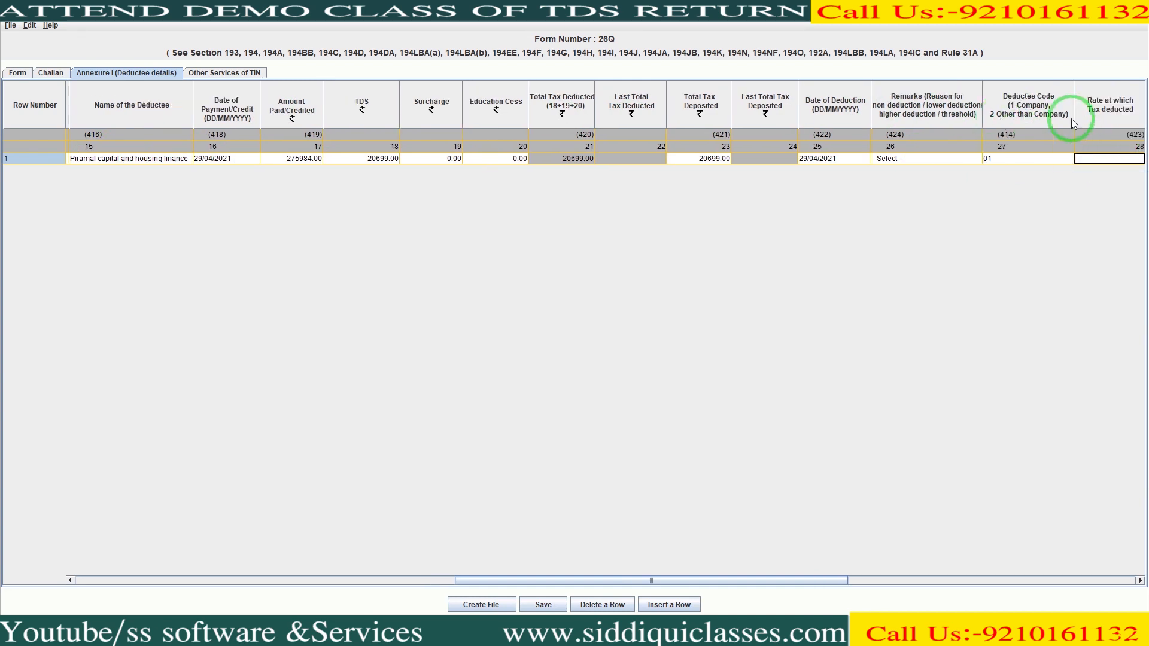
key(Right)
key(Left)
text(7.5)
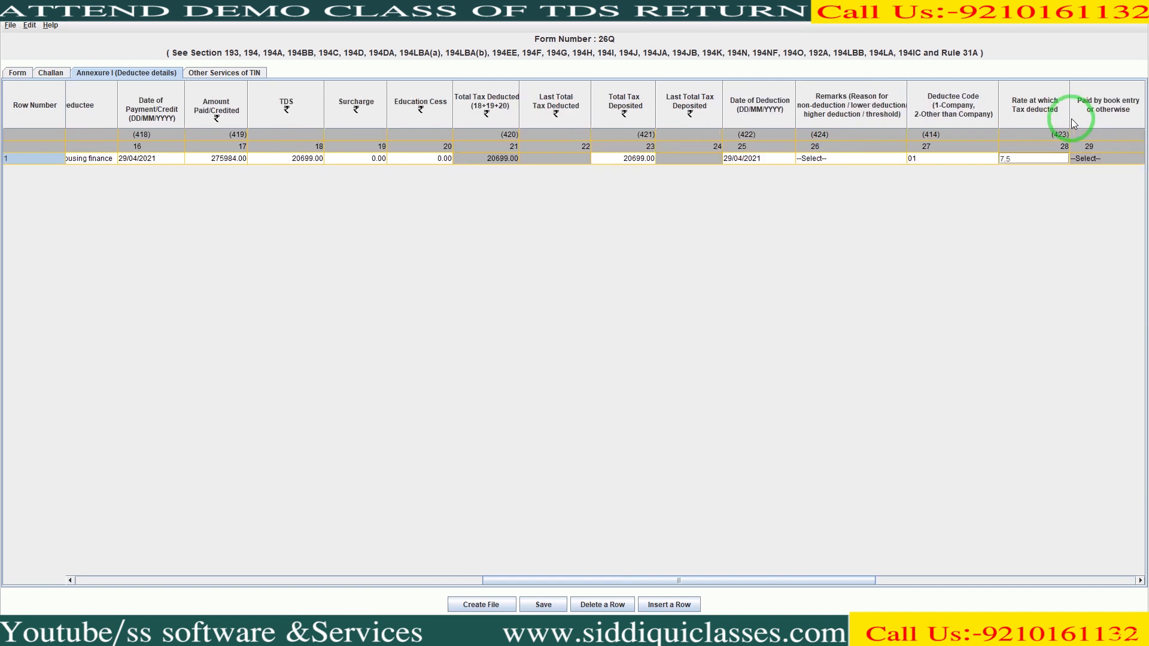
key(Tab)
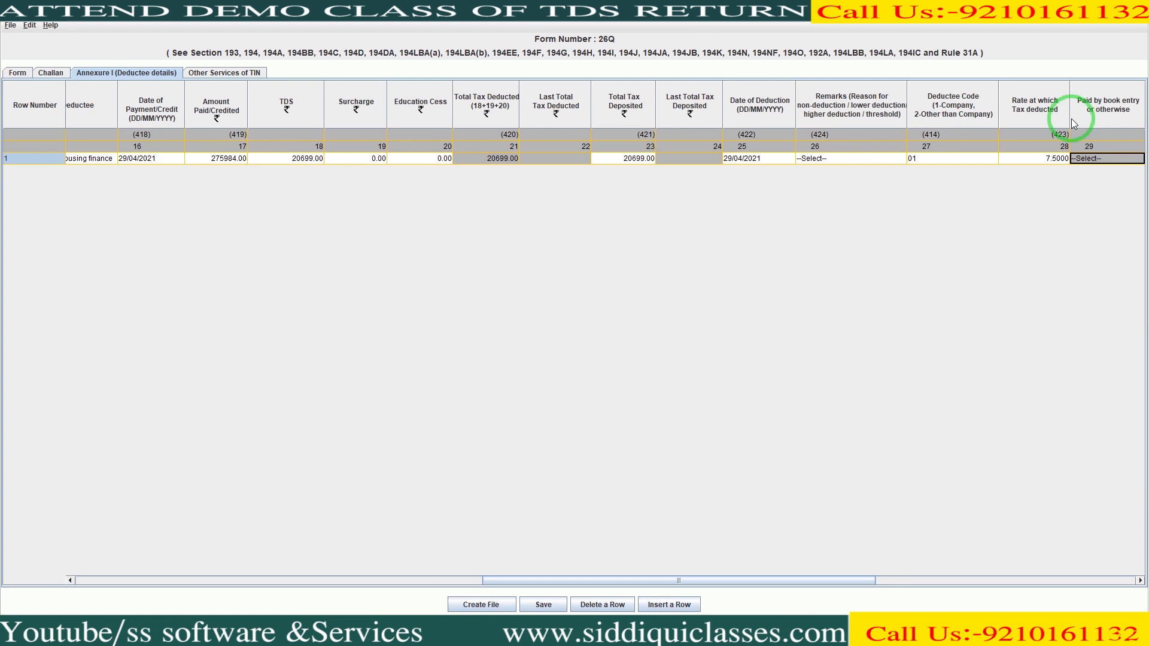
key(Tab)
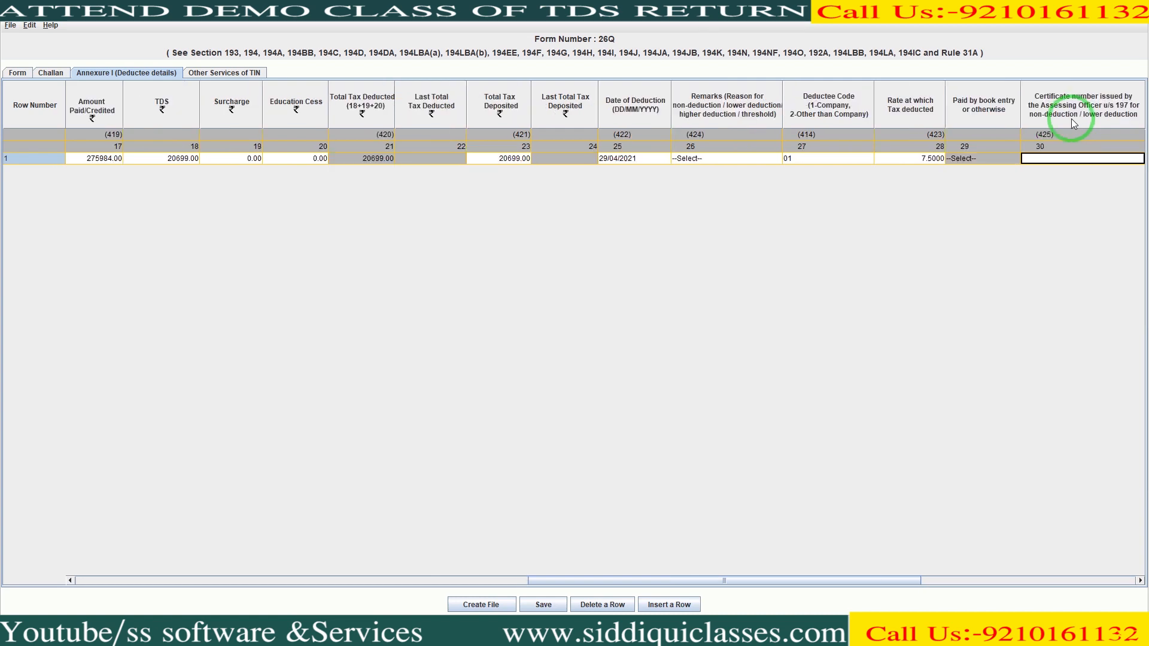
scroll(1071, 118, right, 5)
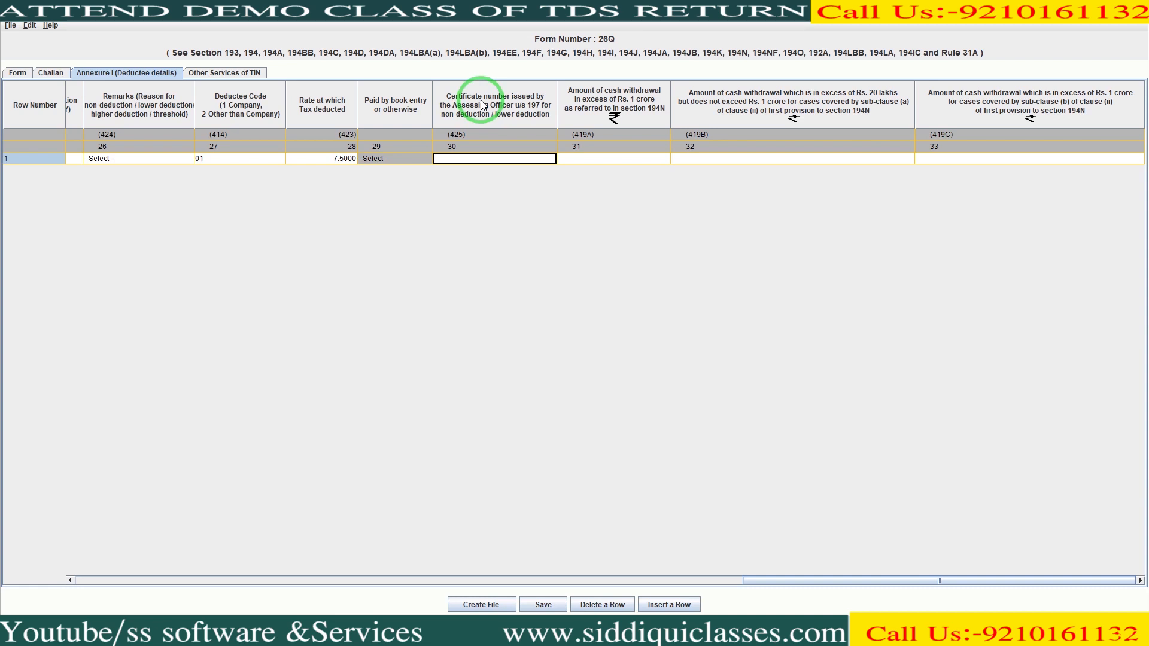
key(Tab)
key(Tab)
key(Tab)
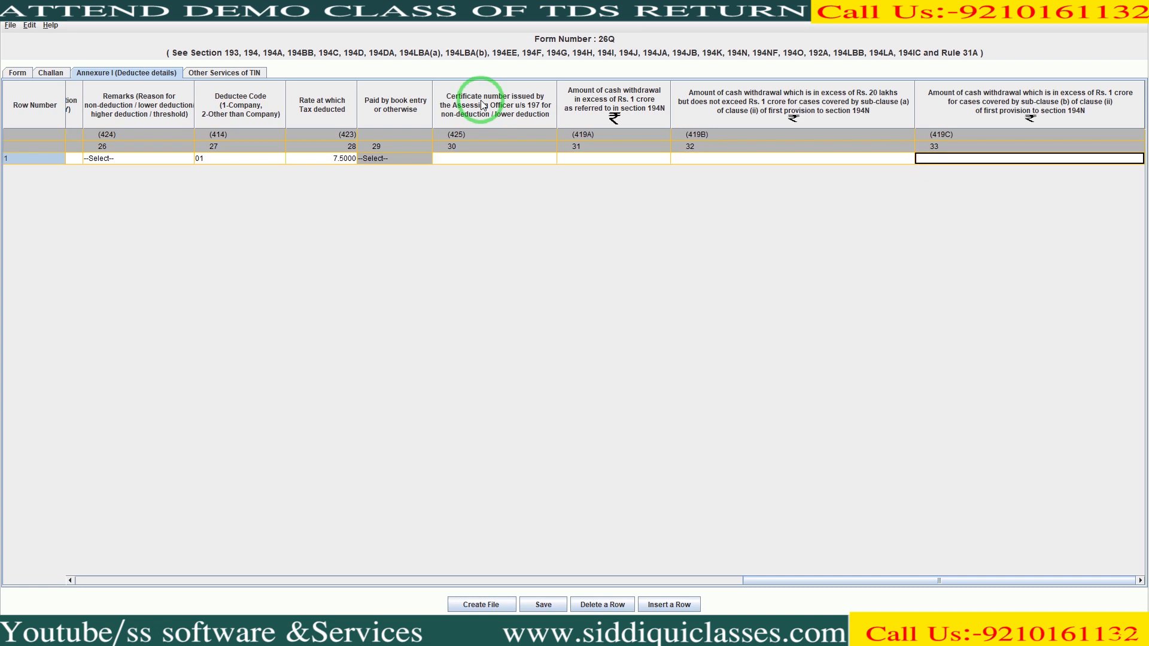
key(Tab)
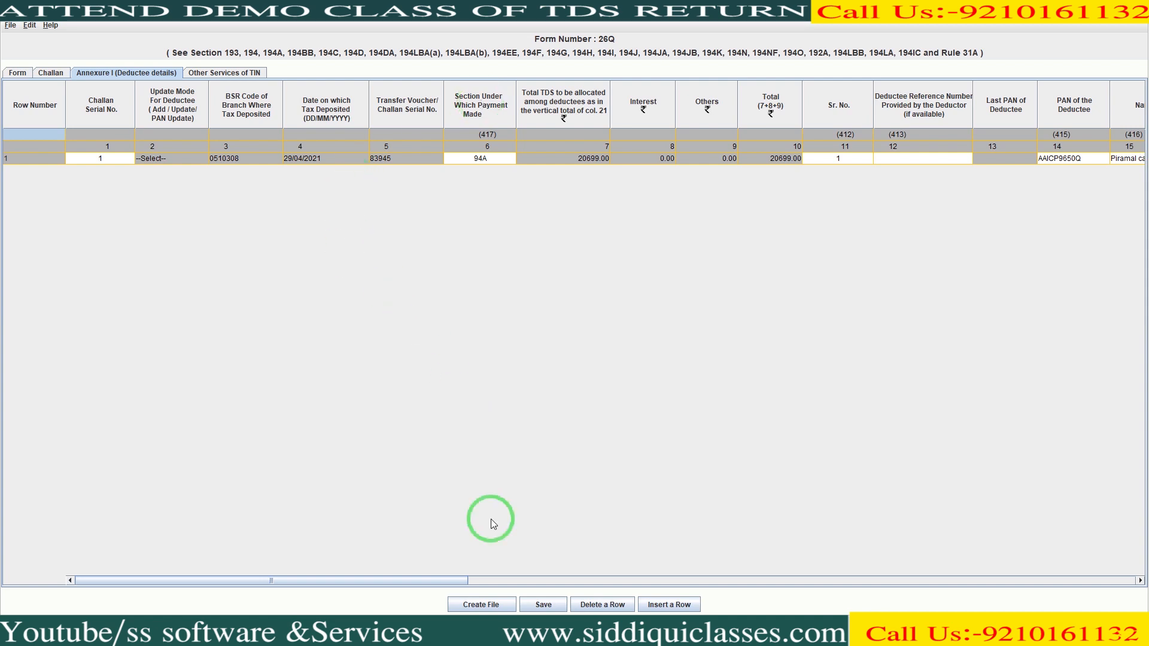
- Start FVU file creation for Form 26Q, move the path dialog aside, and return to the browser's challan status page
click(489, 606)
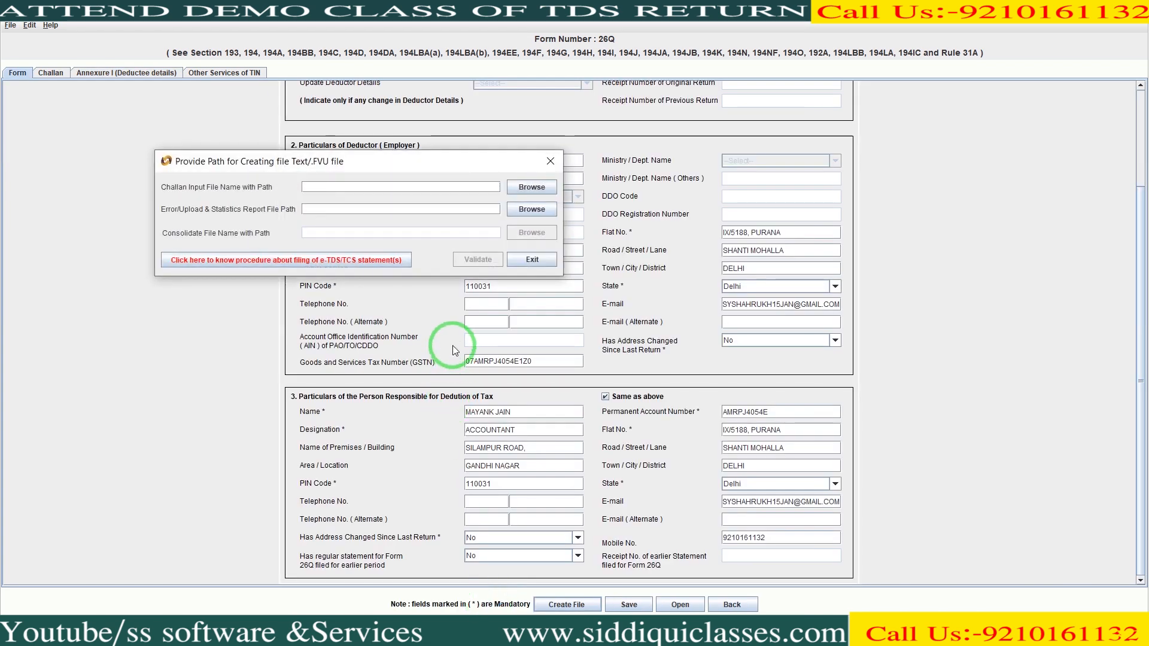
drag(411, 172, 621, 232)
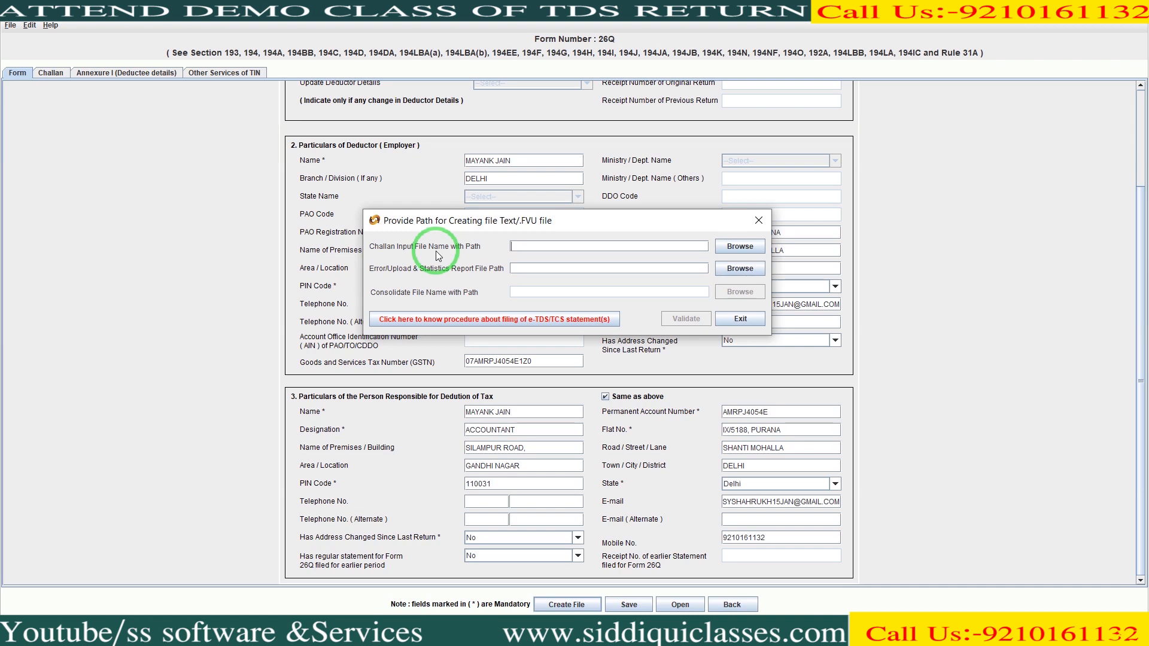
key(alt+Tab)
key(alt+Tab)
key(alt+Tab)
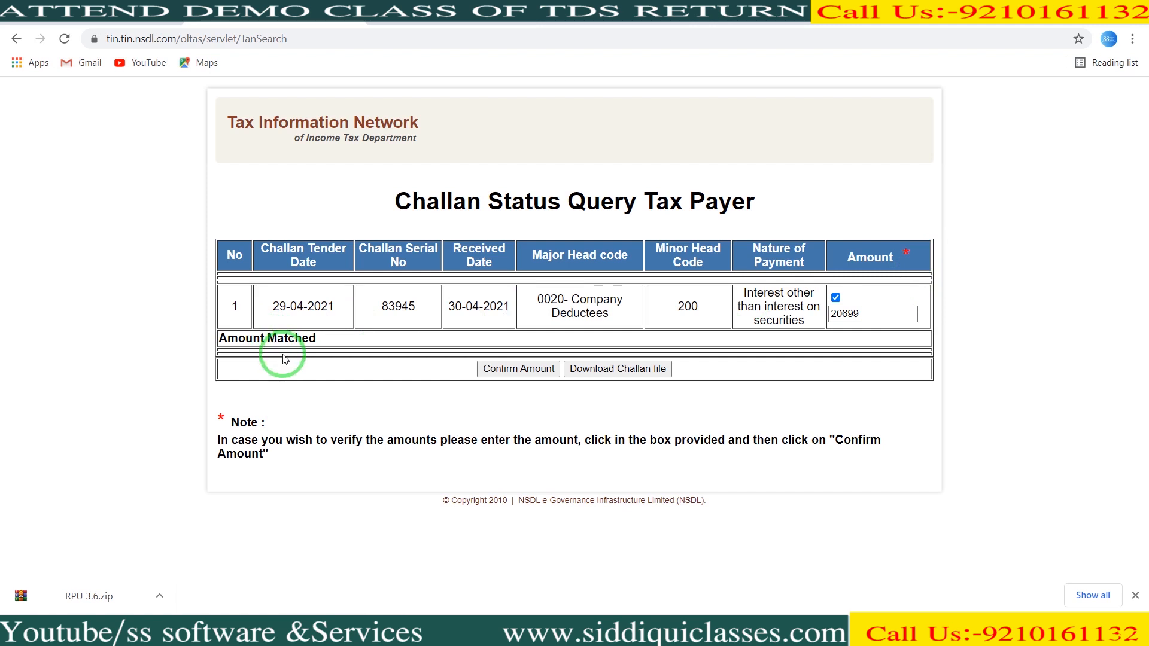
click(611, 370)
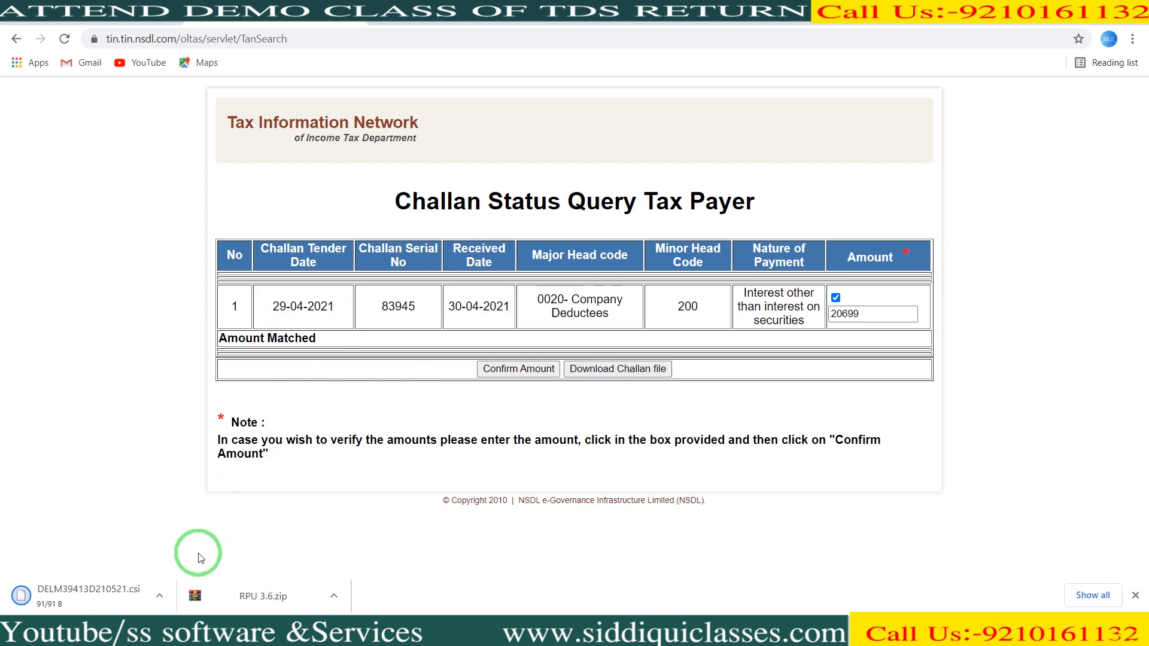
click(162, 598)
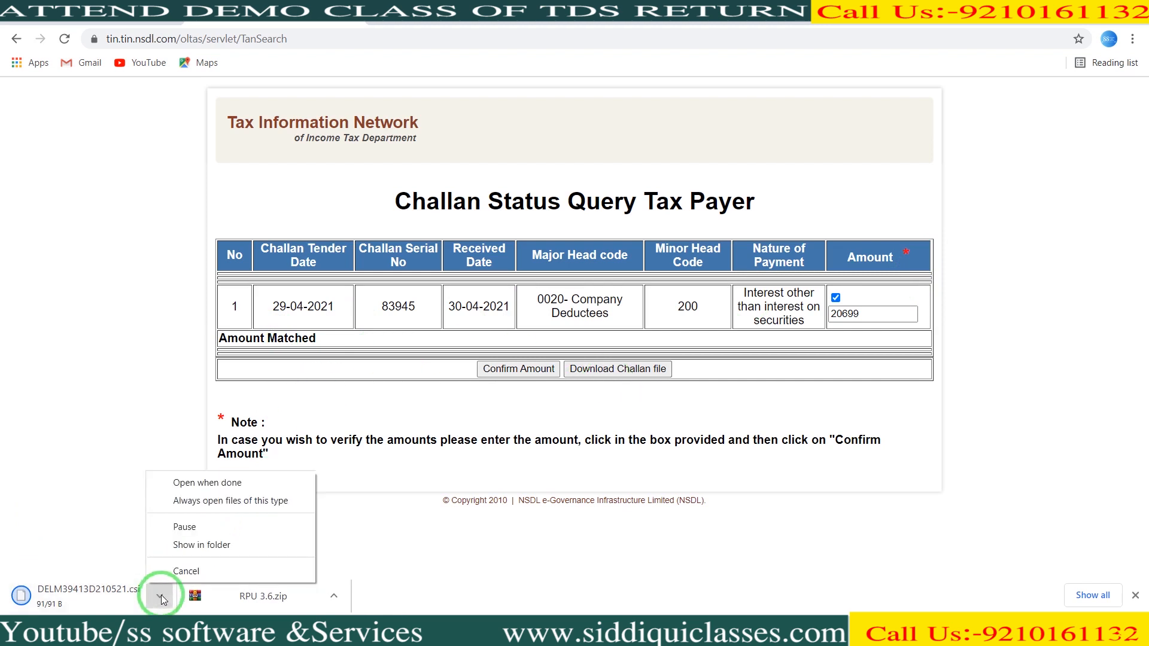
click(183, 549)
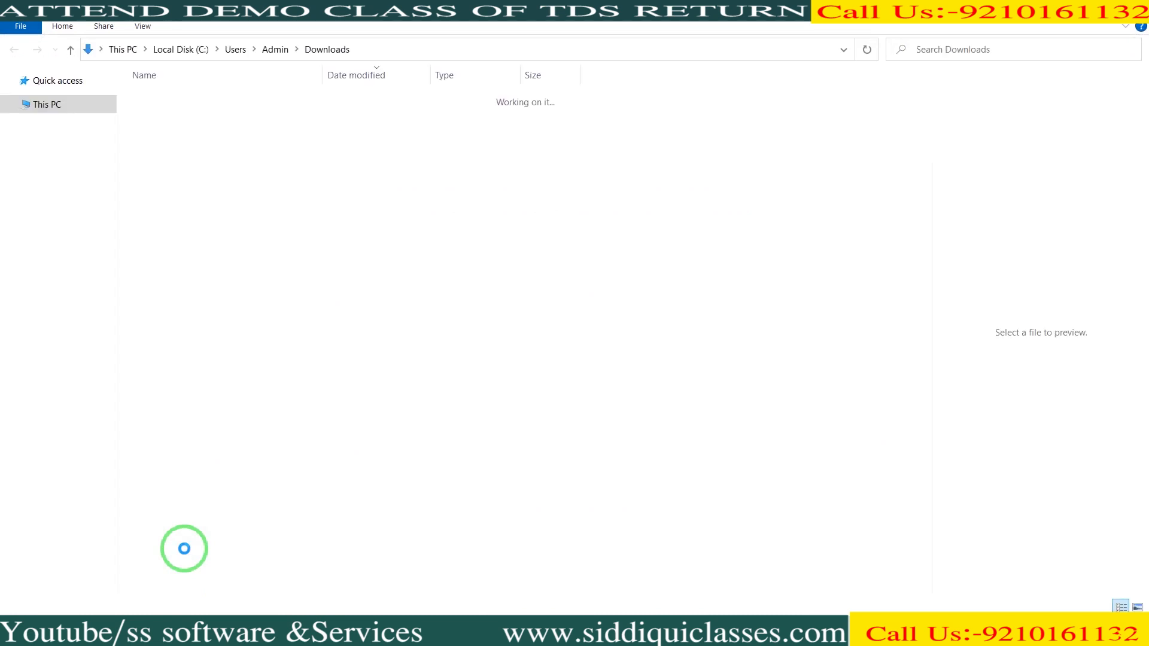
- Create a new folder named 26Q in Downloads
click(46, 21)
text(26Q)
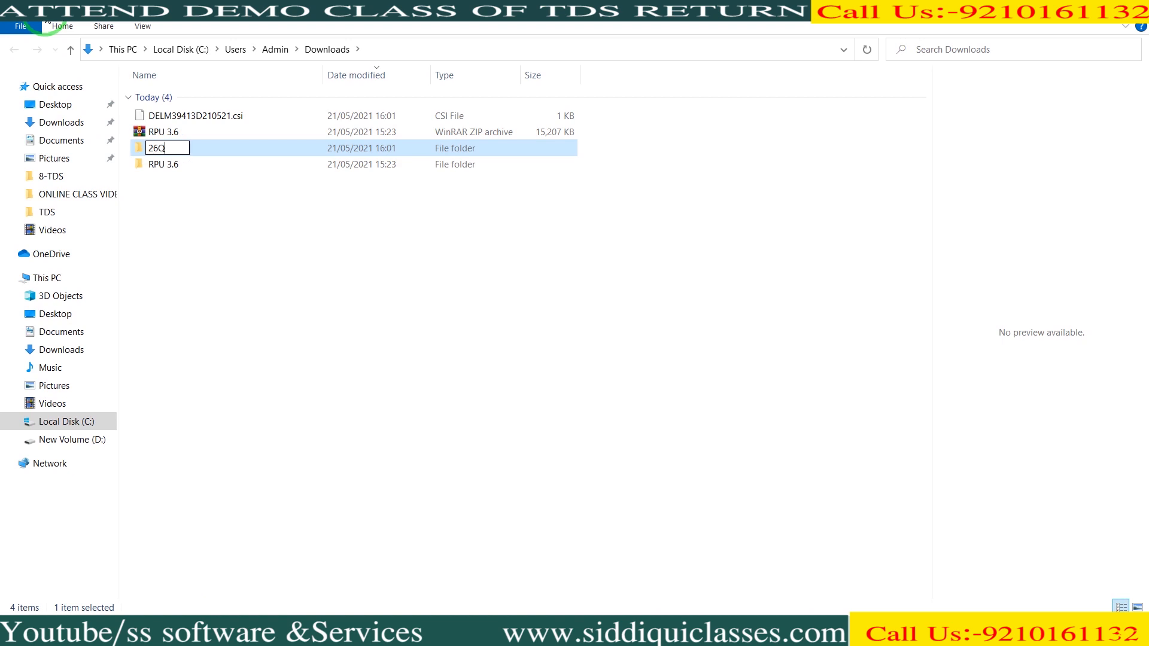
key(Return)
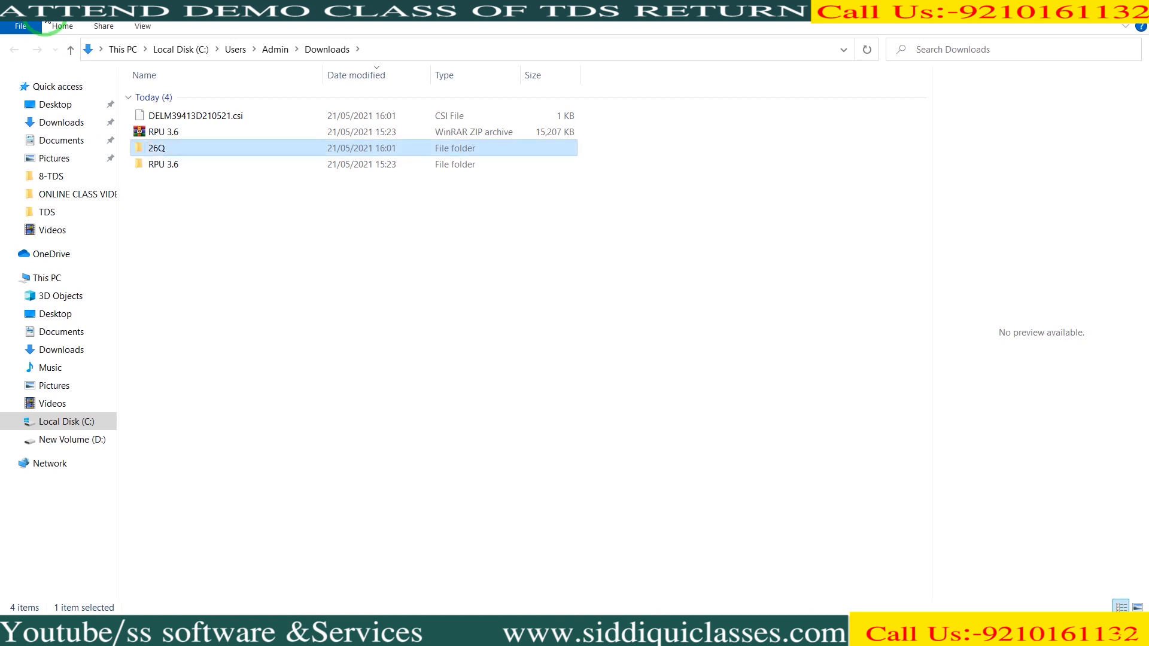
click(152, 117)
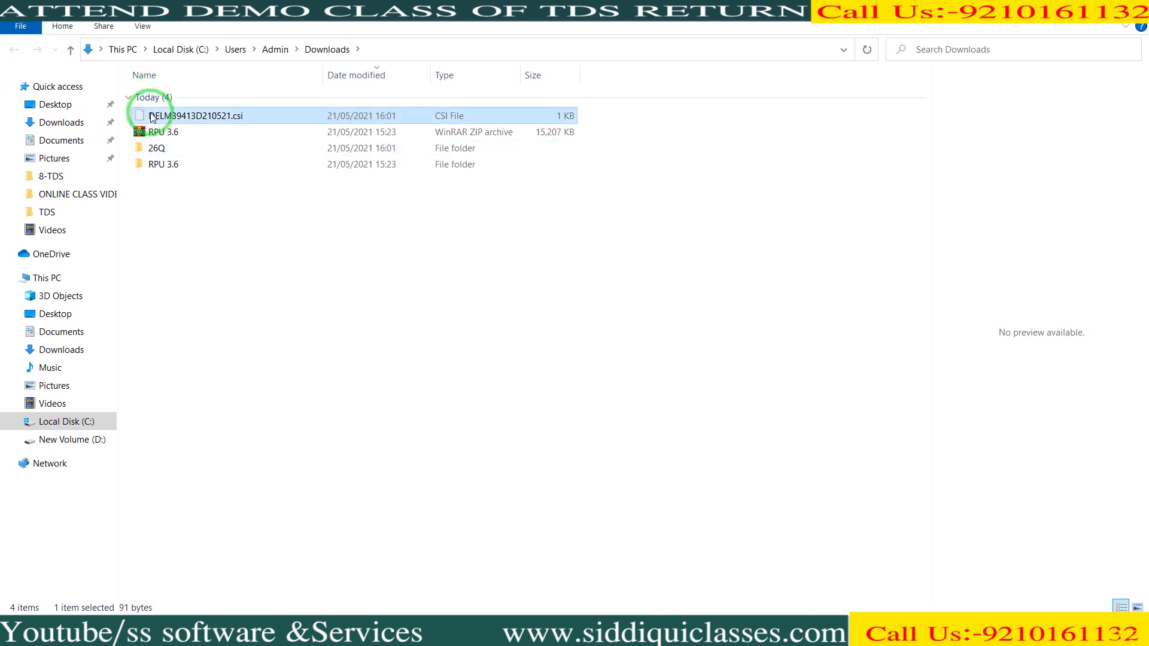
double_click(154, 148)
key(ctrl+v)
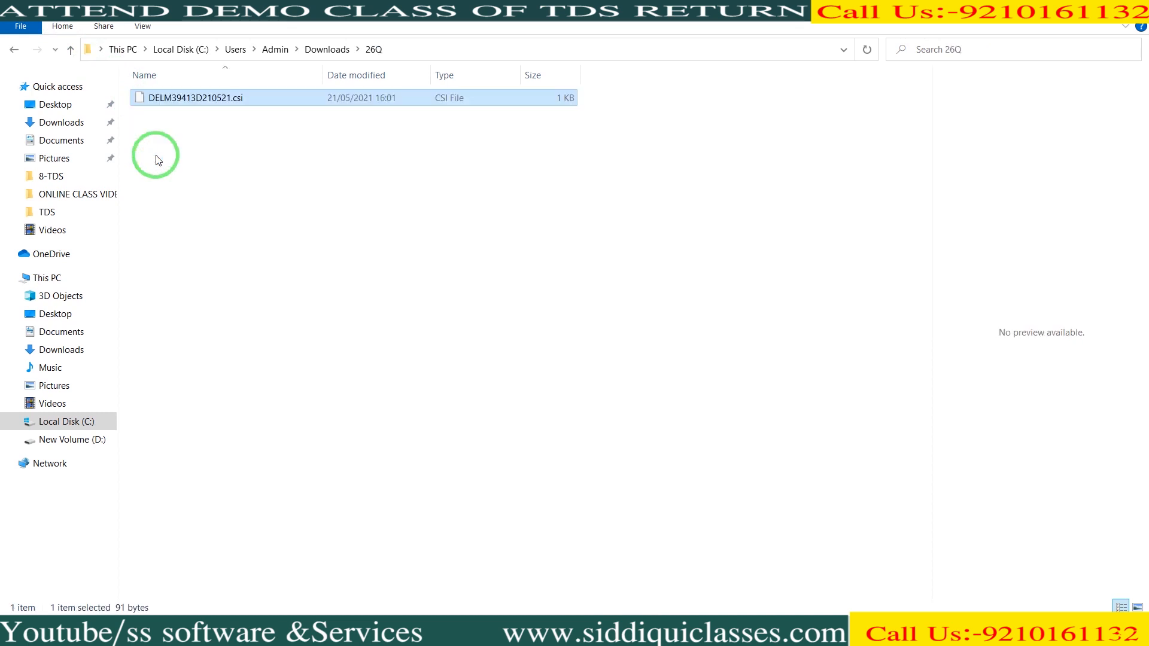
key(alt+Tab)
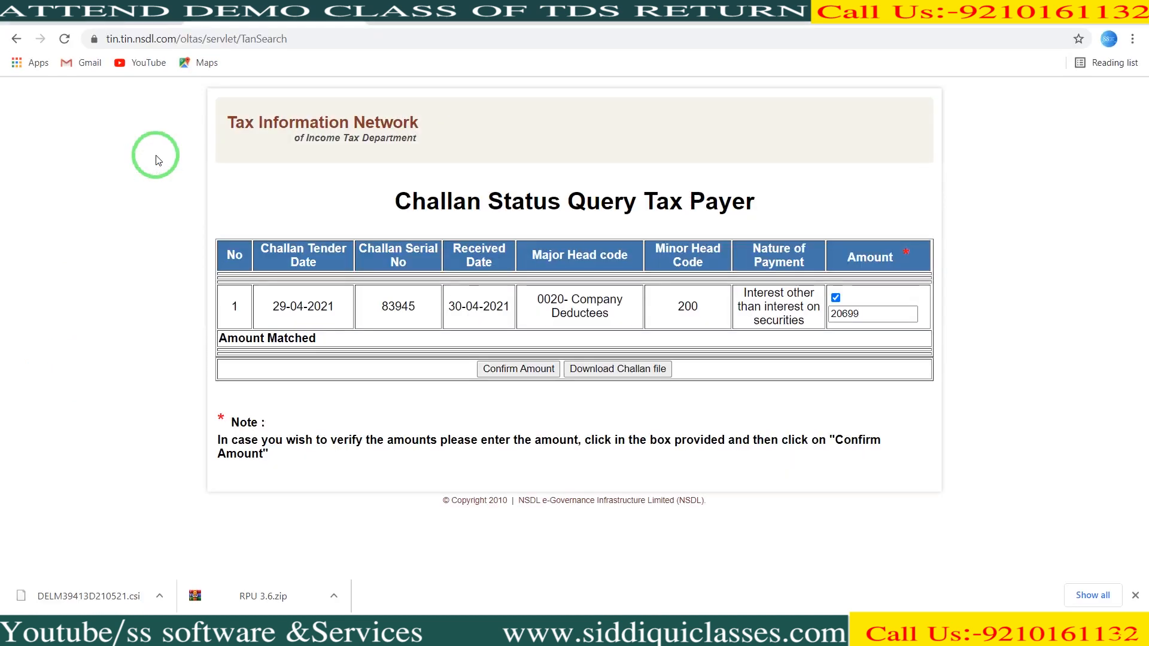
click(494, 631)
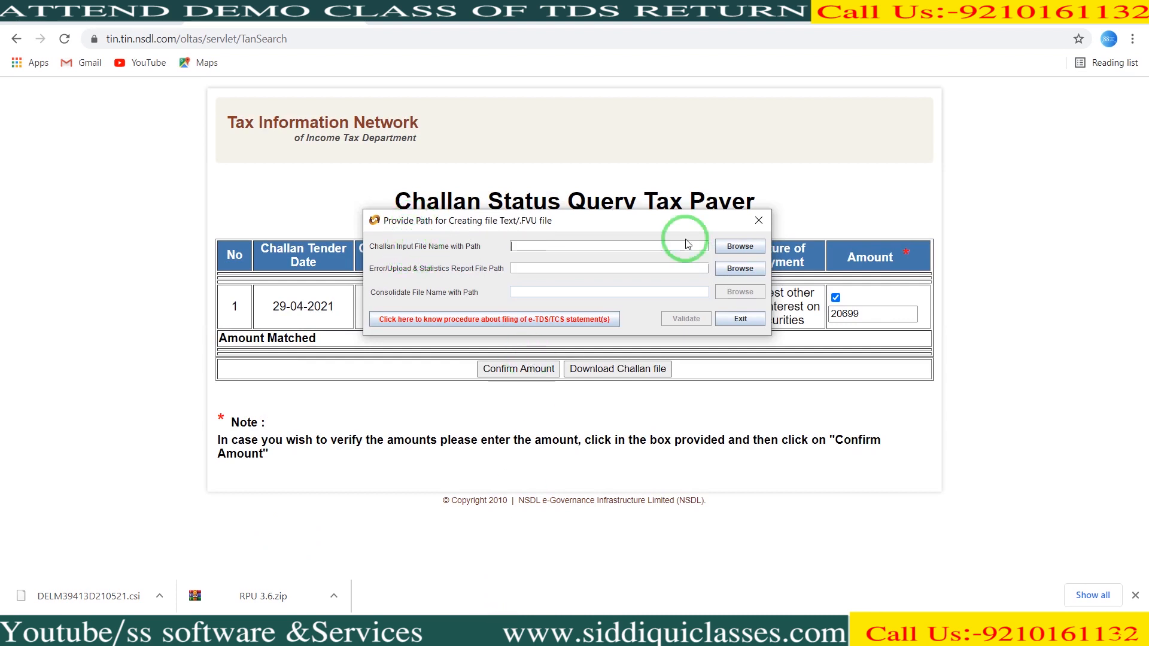
click(748, 248)
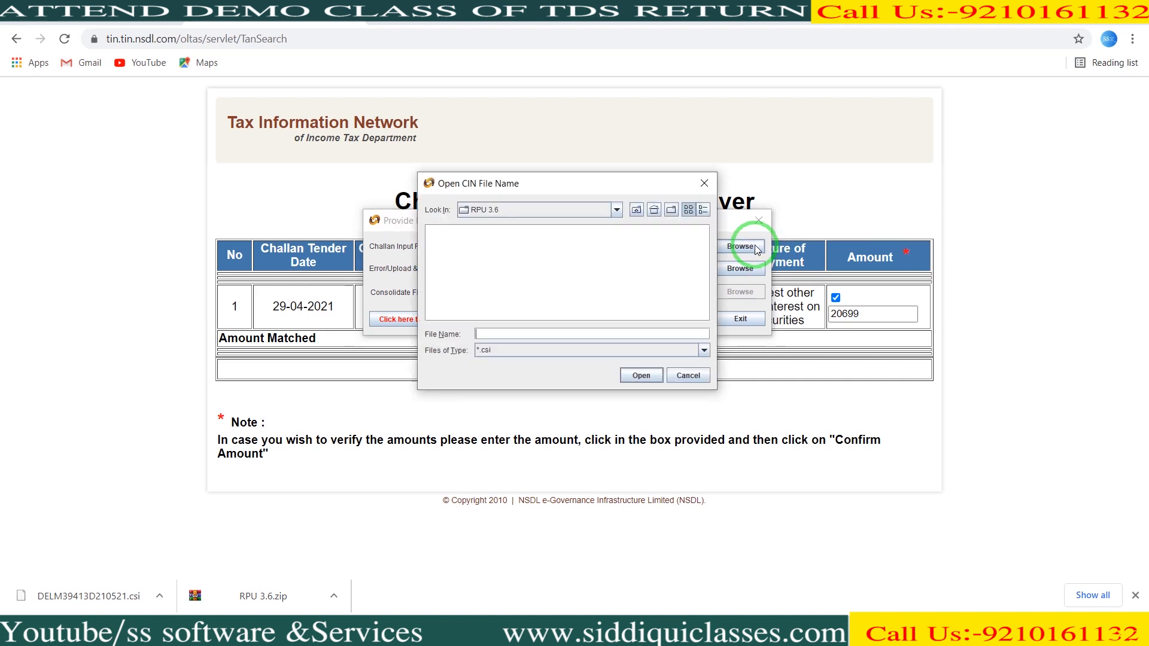
click(616, 209)
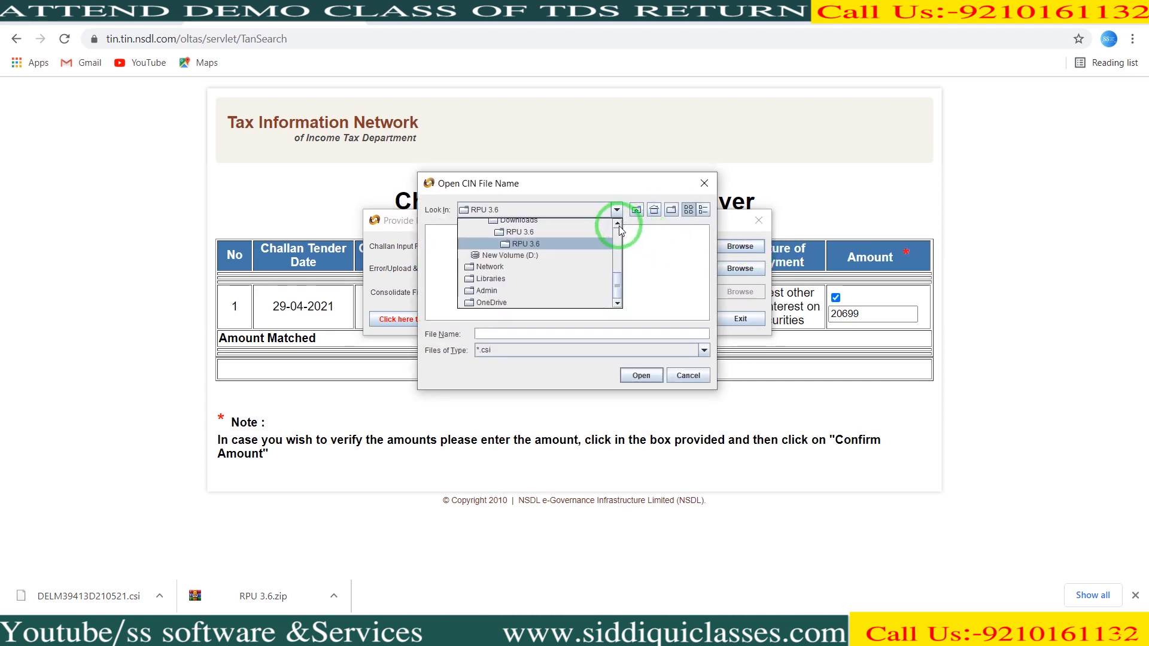
click(617, 227)
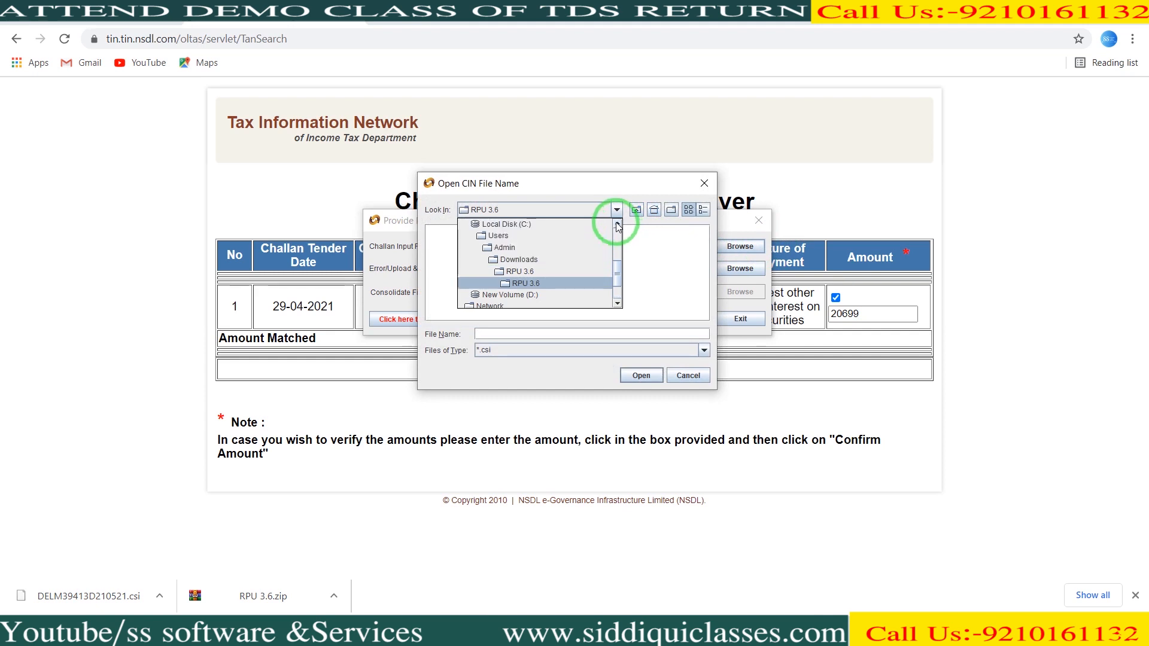
click(530, 260)
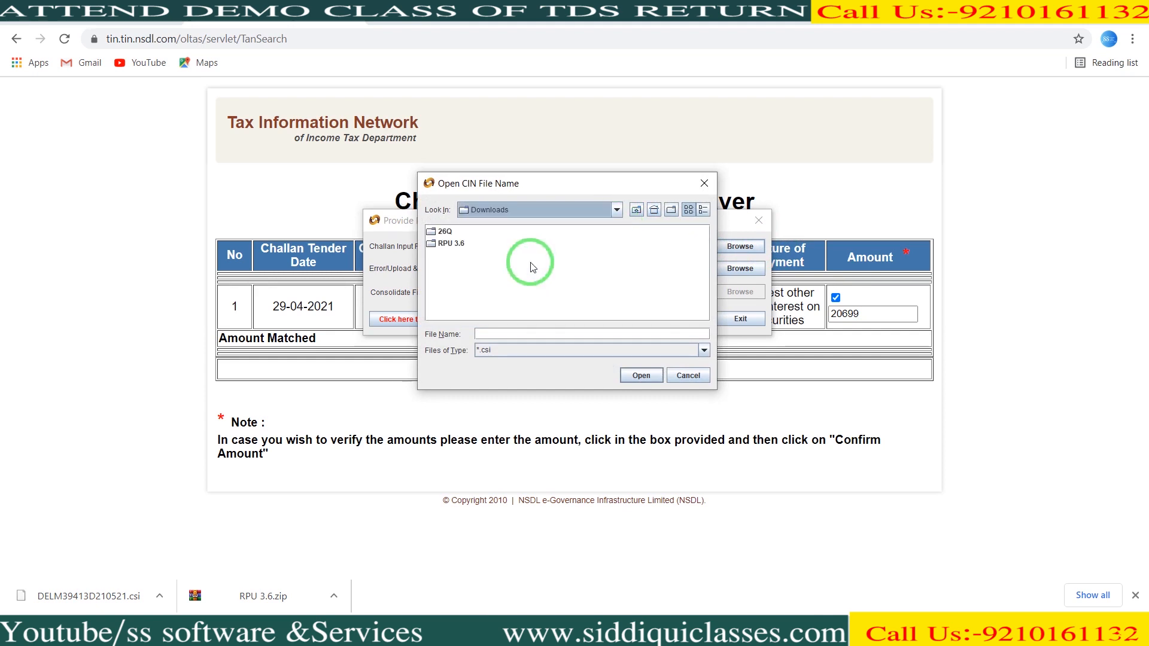
click(445, 232)
click(449, 234)
key(Return)
key(Return)
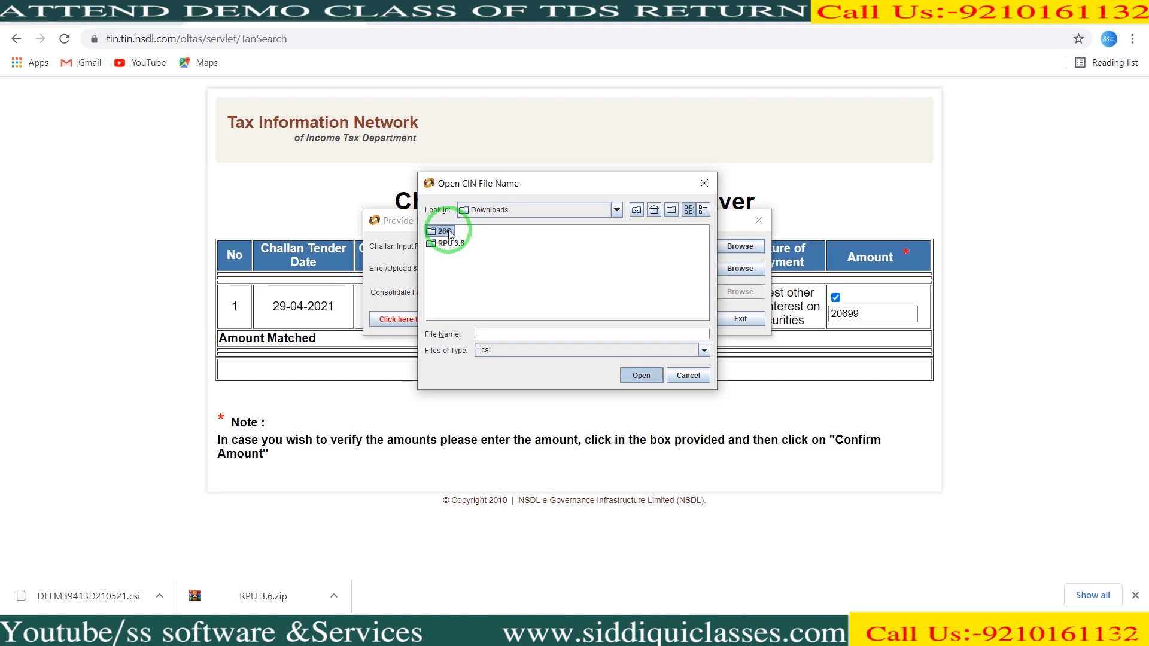
click(449, 233)
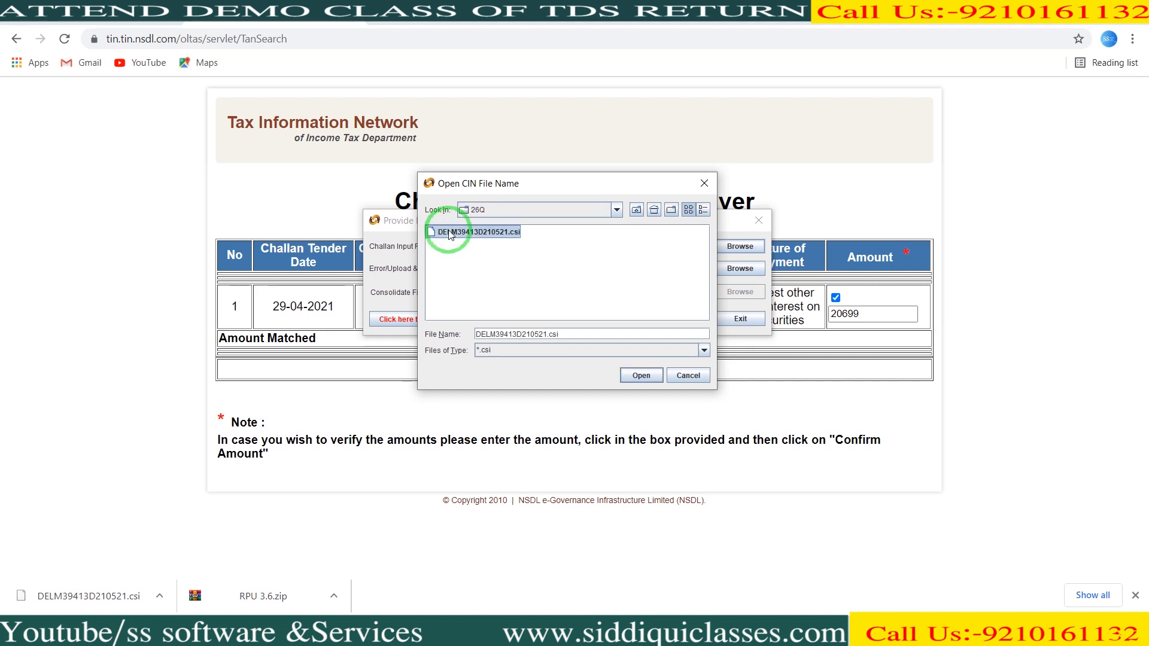
click(649, 378)
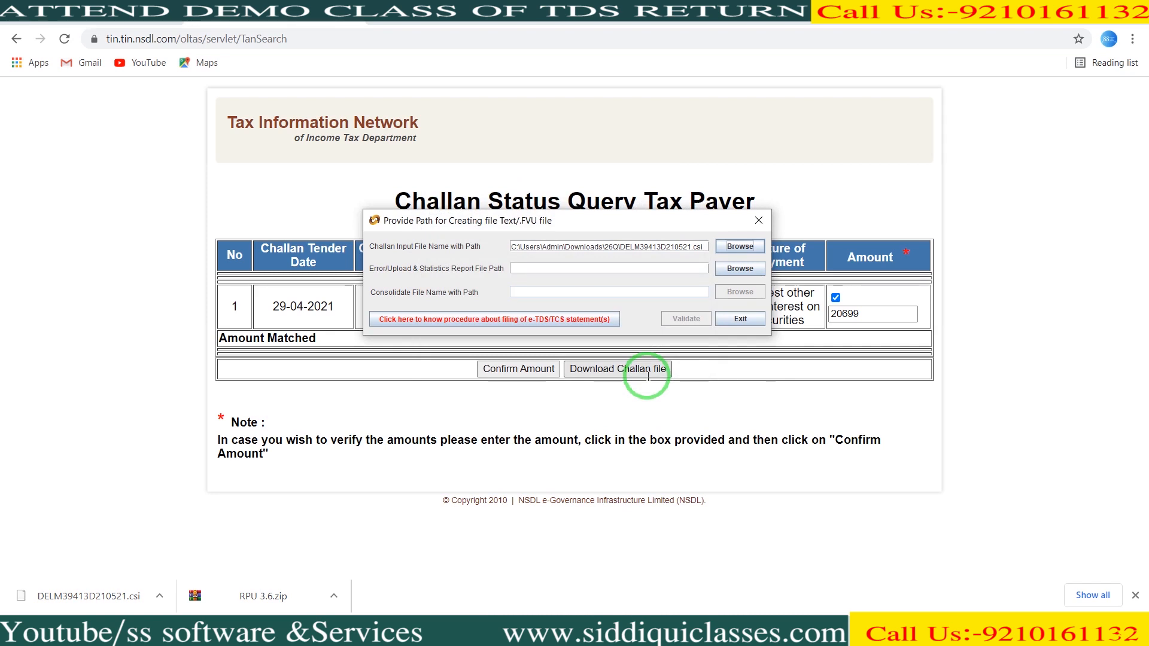
- Save the error and statistics report as 26QRQ4 in Downloads\26Q, then run Validate
click(569, 271)
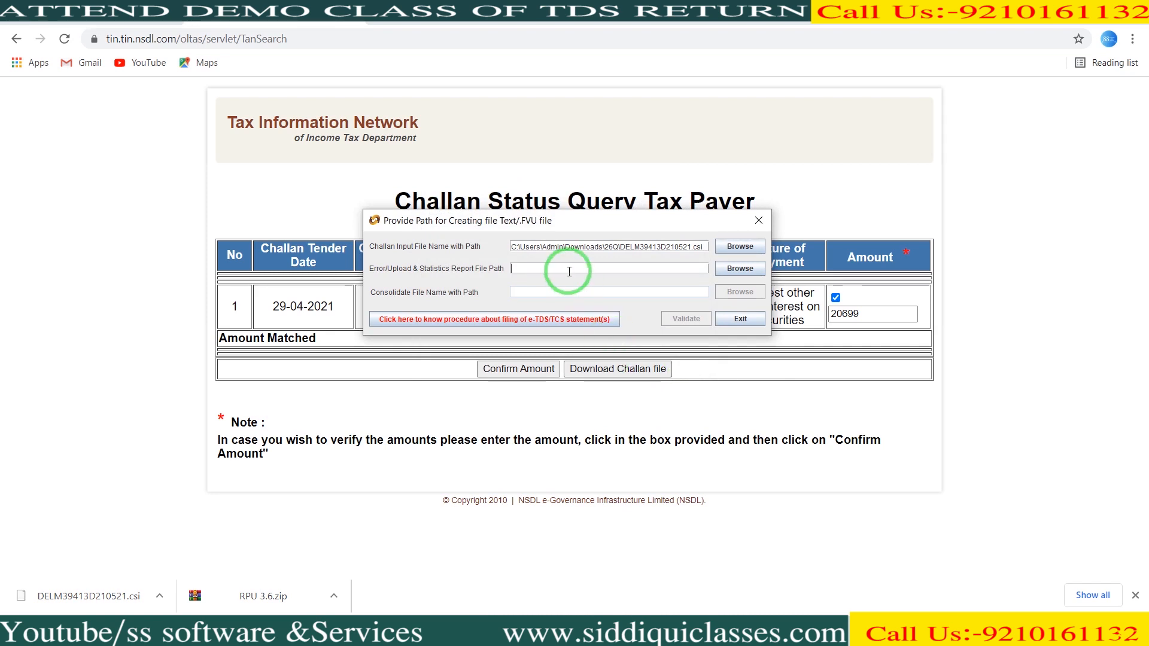
click(735, 277)
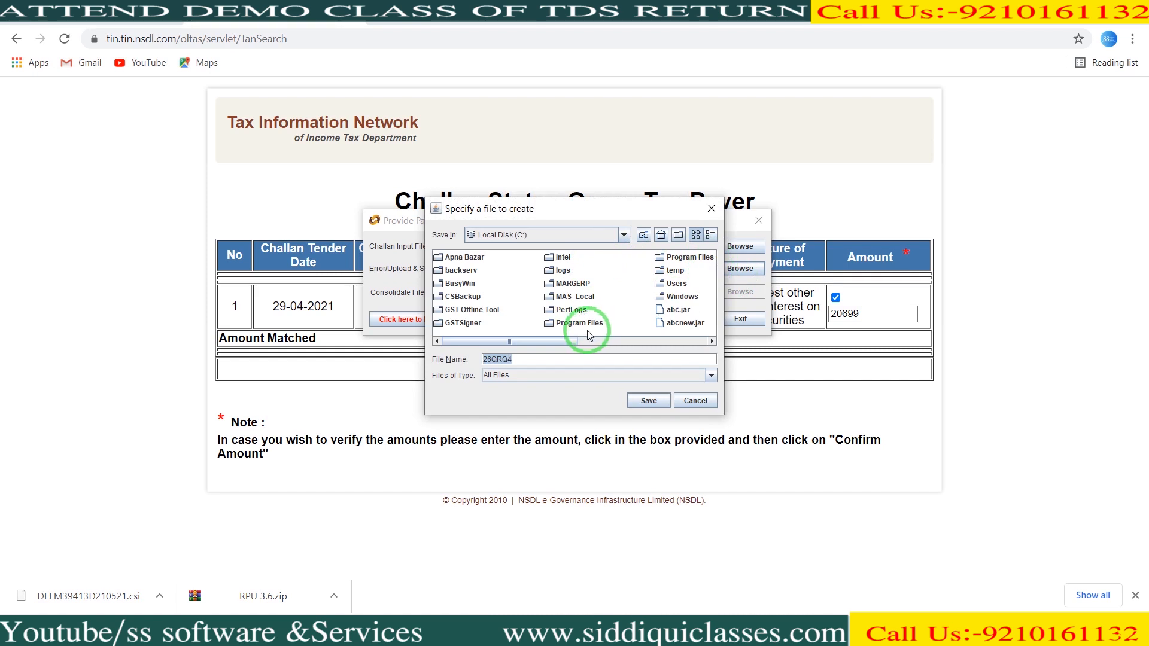
click(537, 291)
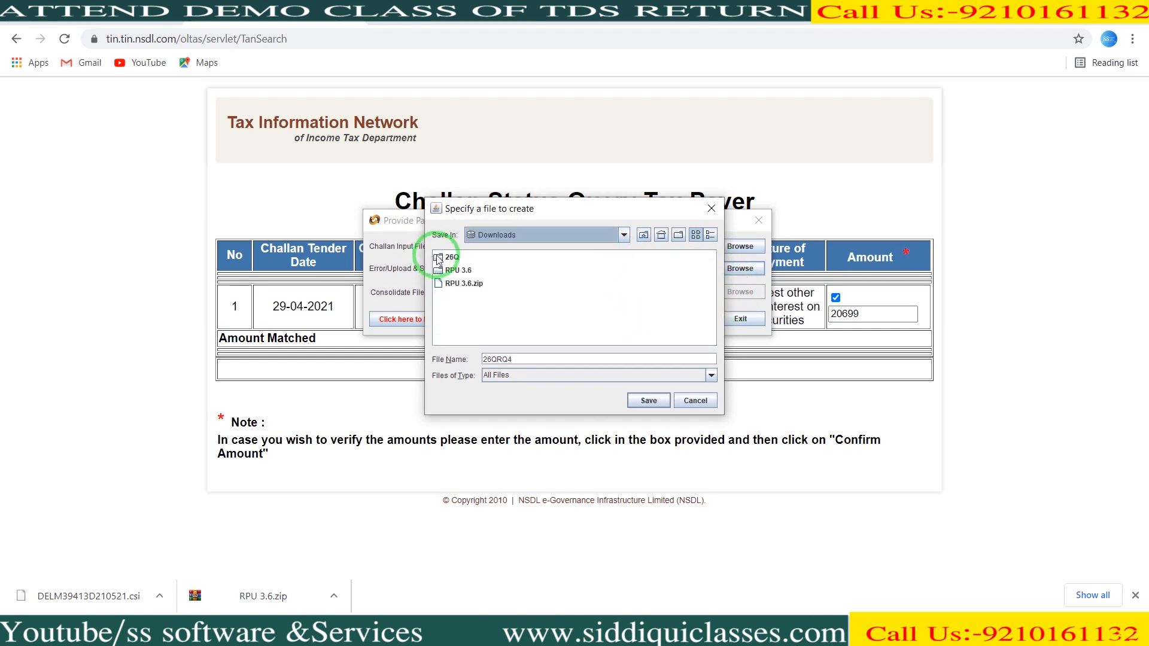
double_click(451, 258)
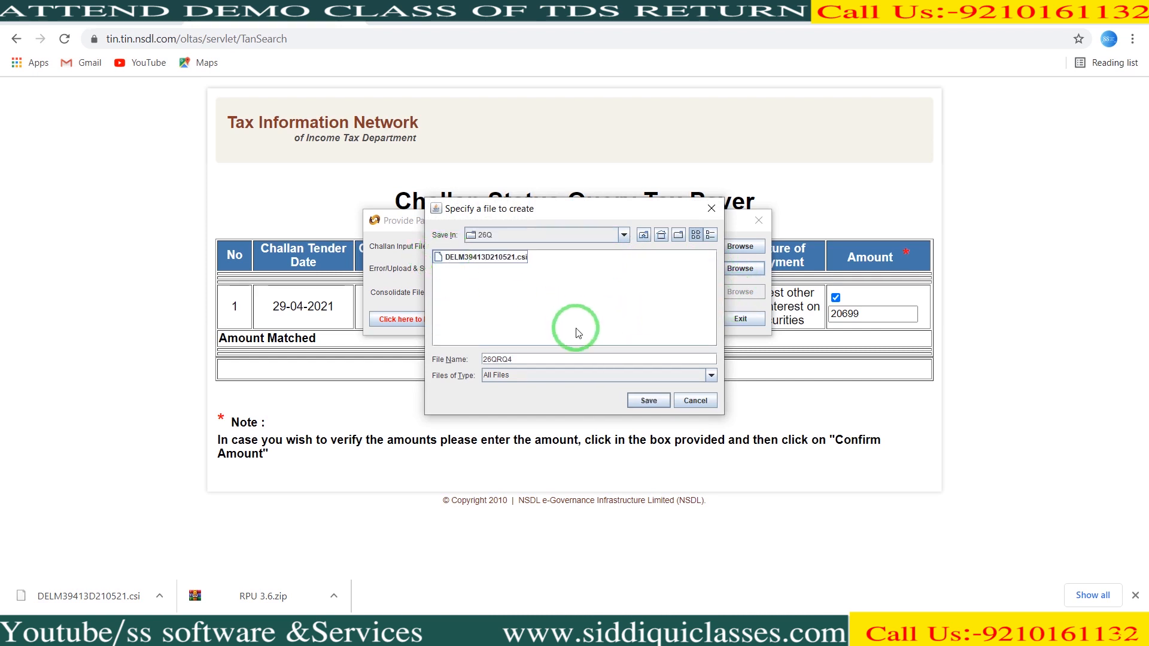
click(649, 400)
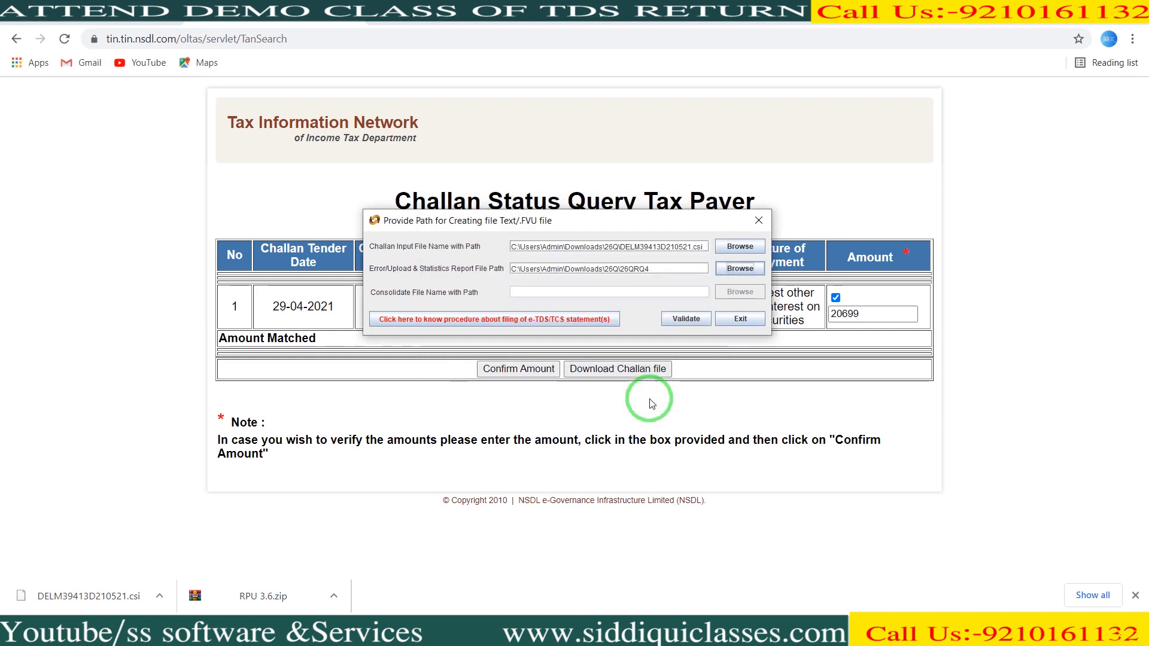
click(682, 322)
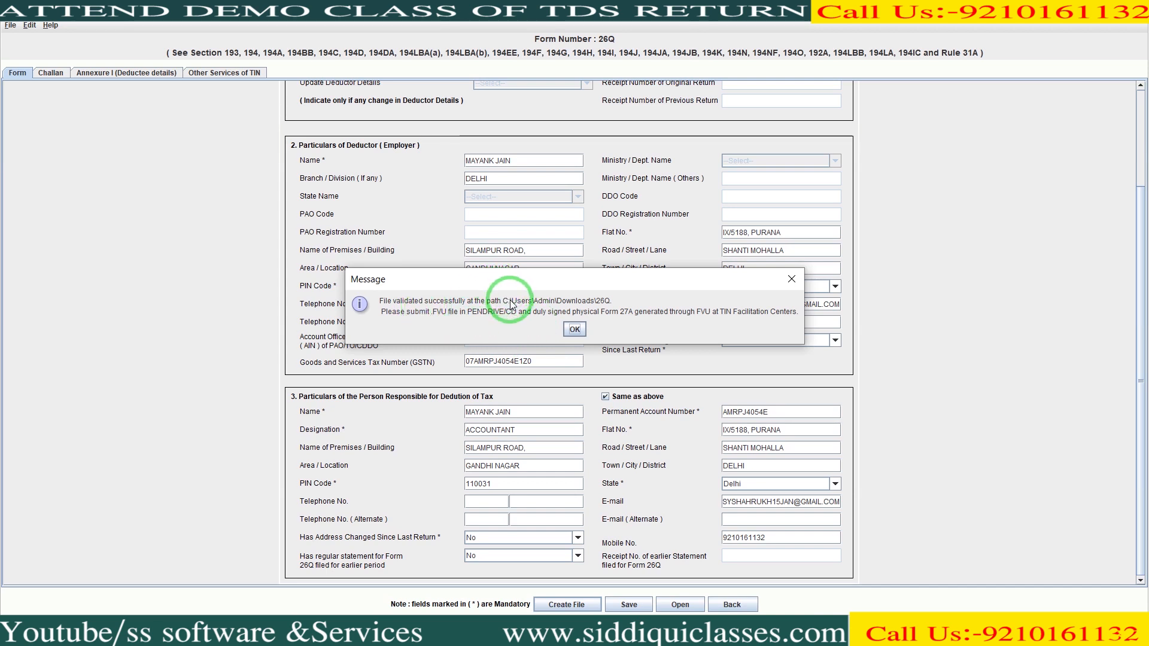
- Acknowledge the validation-success and statement-status messages to open the 26Q output folder
click(574, 330)
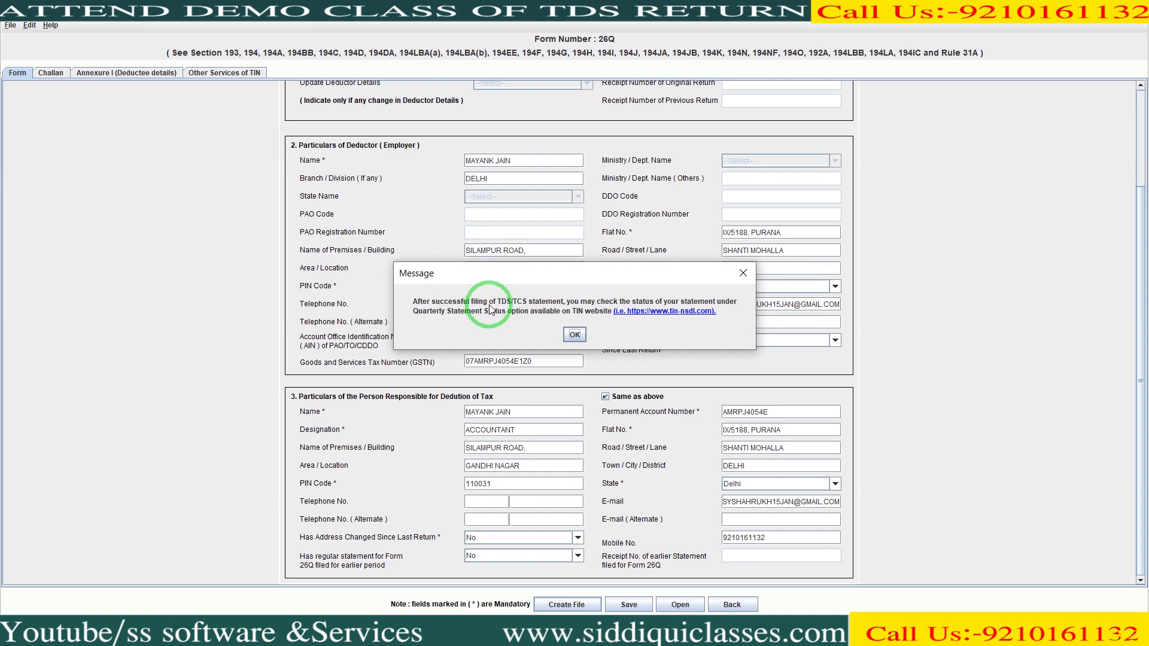
click(574, 334)
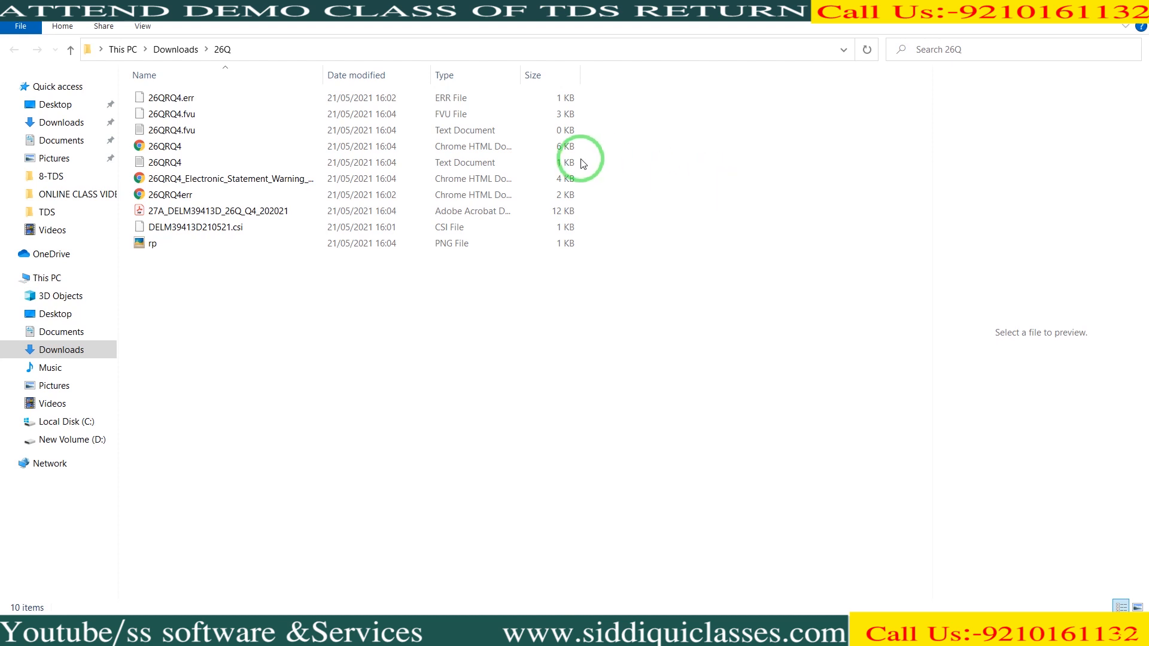
click(461, 115)
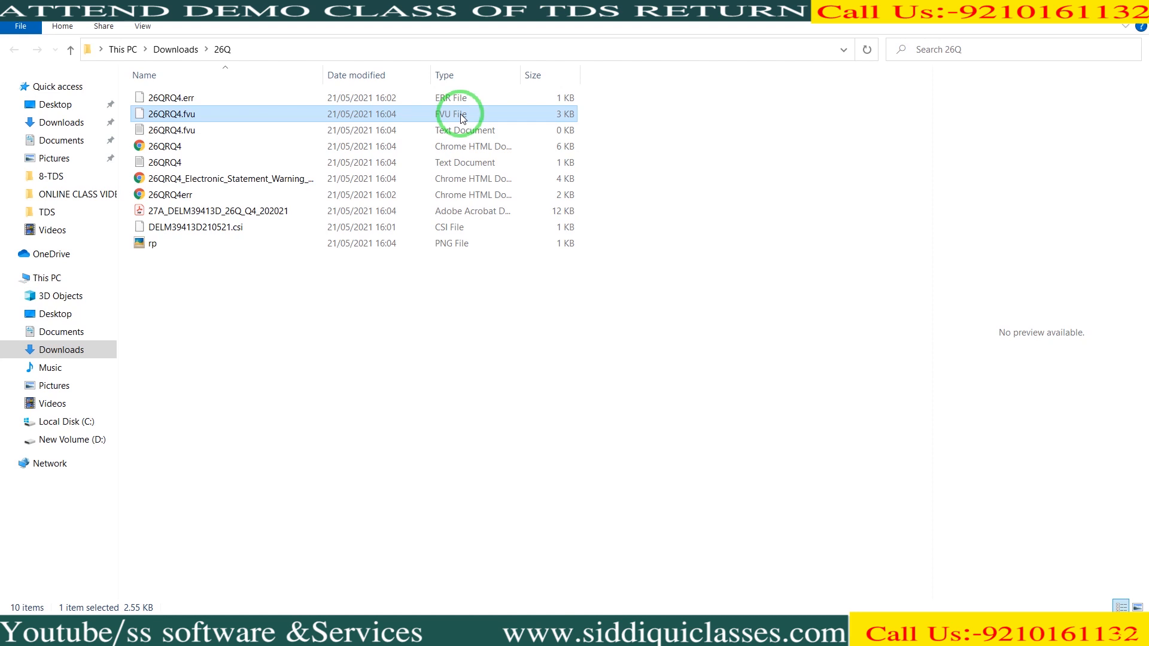
click(204, 214)
click(204, 214)
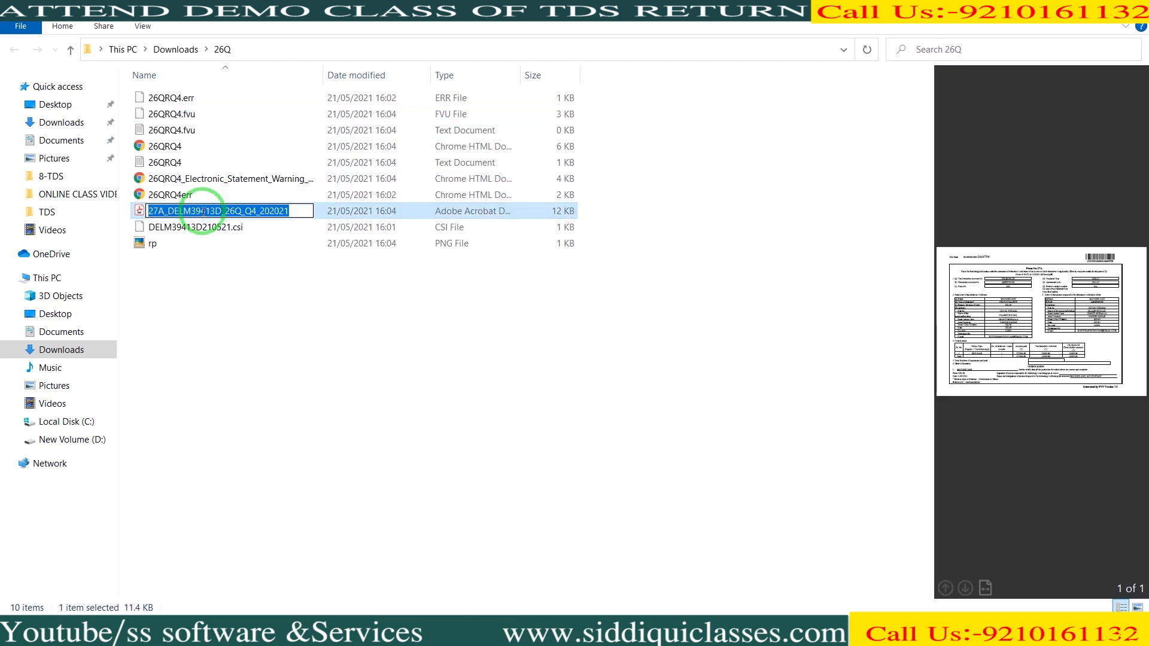
key(Escape)
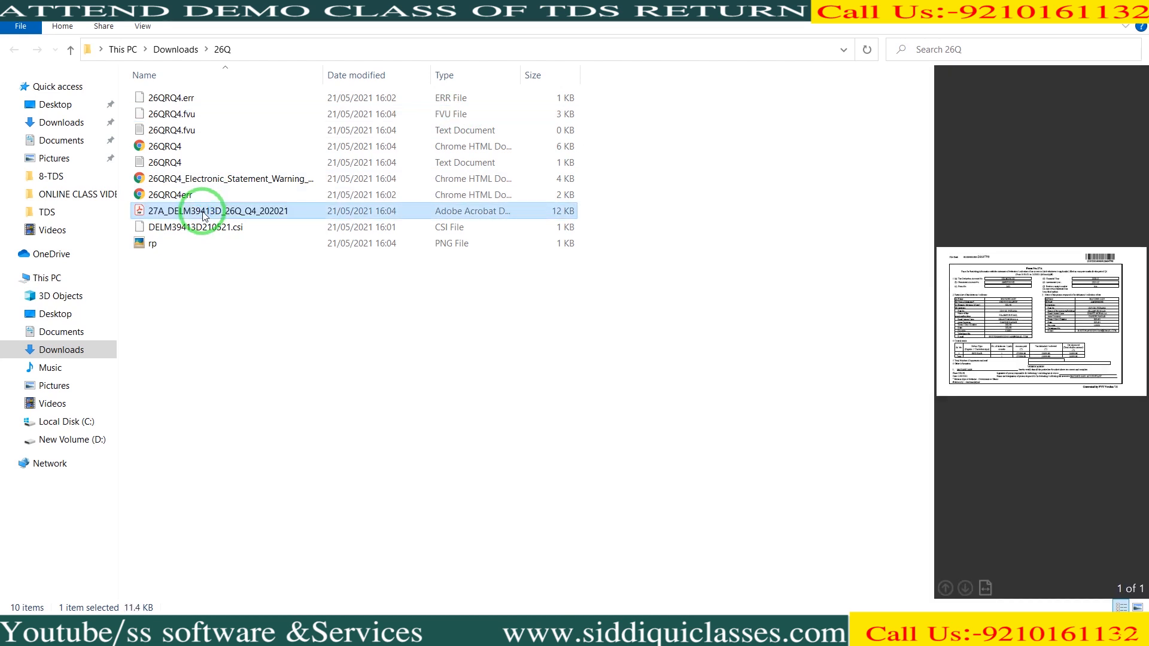
- Open the Form 27A PDF, scroll down to the Verification section, then close the window
double_click(203, 213)
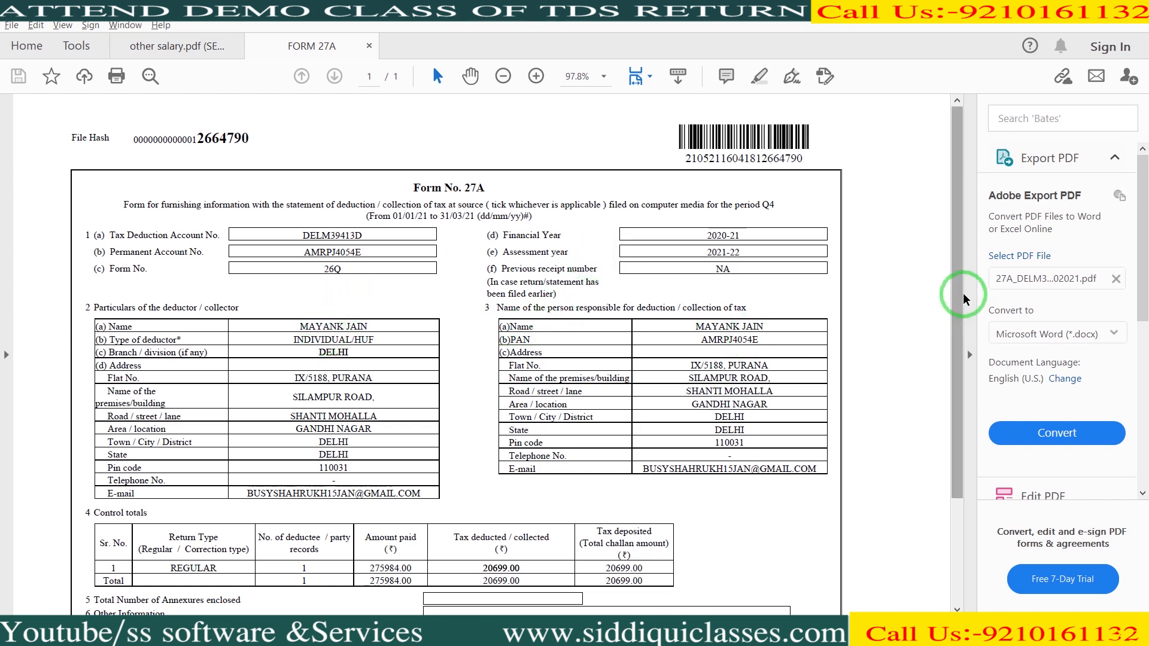
drag(959, 293, 959, 393)
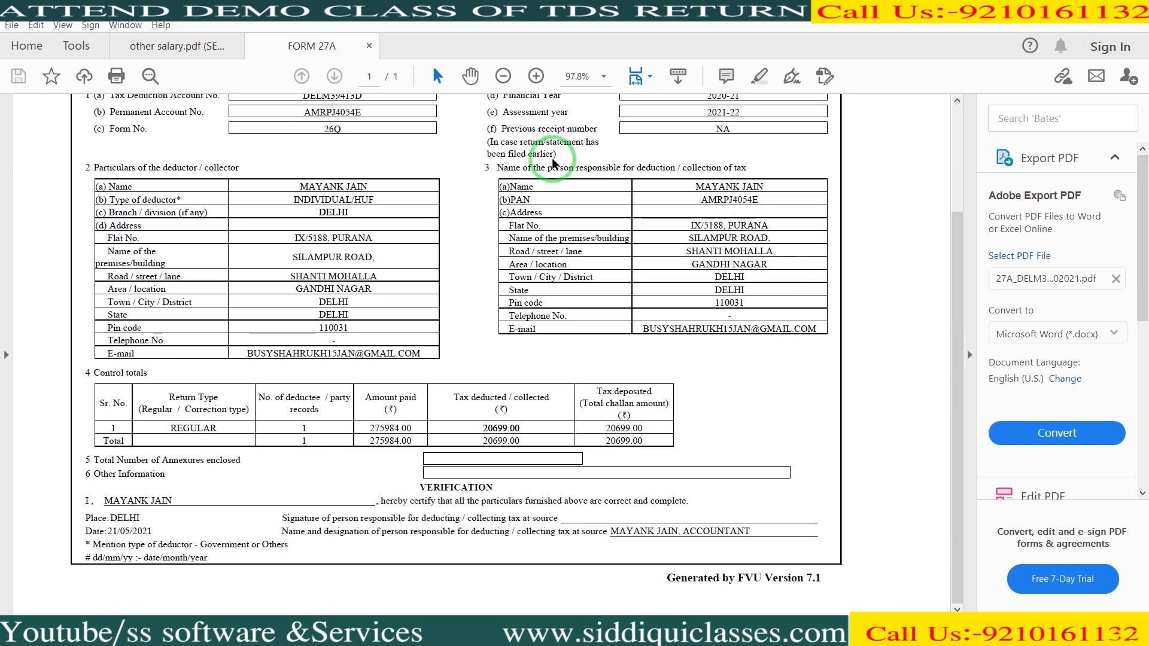
click(1132, 8)
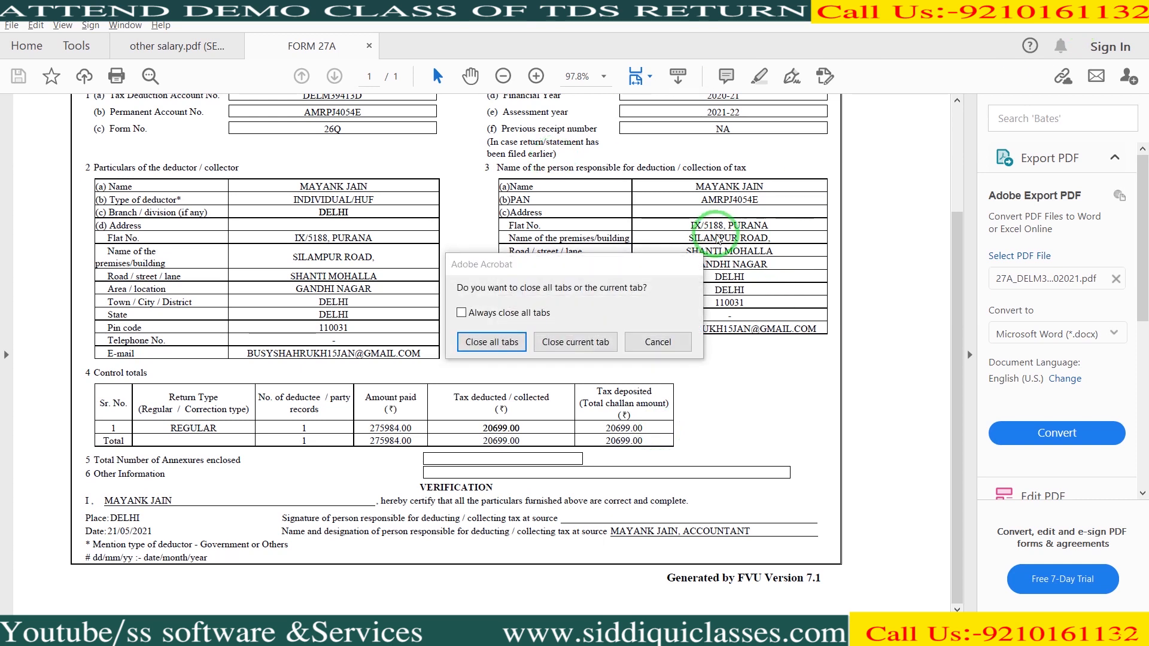
- Close only the Form 27A tab and switch to the sssoftware.pdf receipt
click(562, 340)
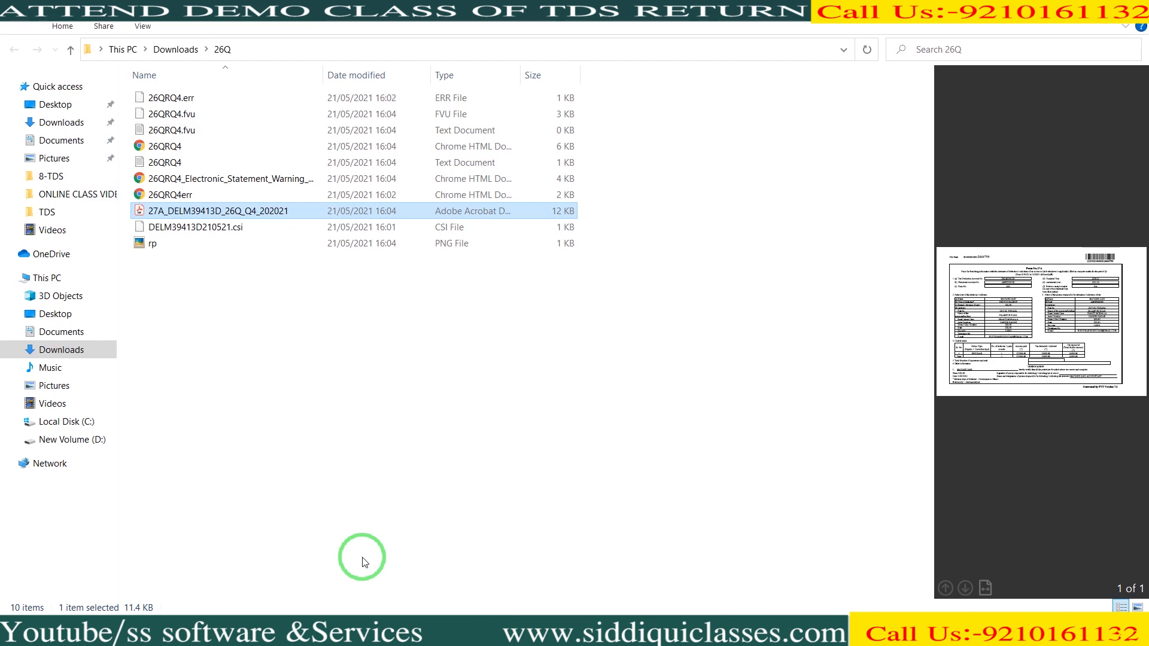
key(alt+Tab)
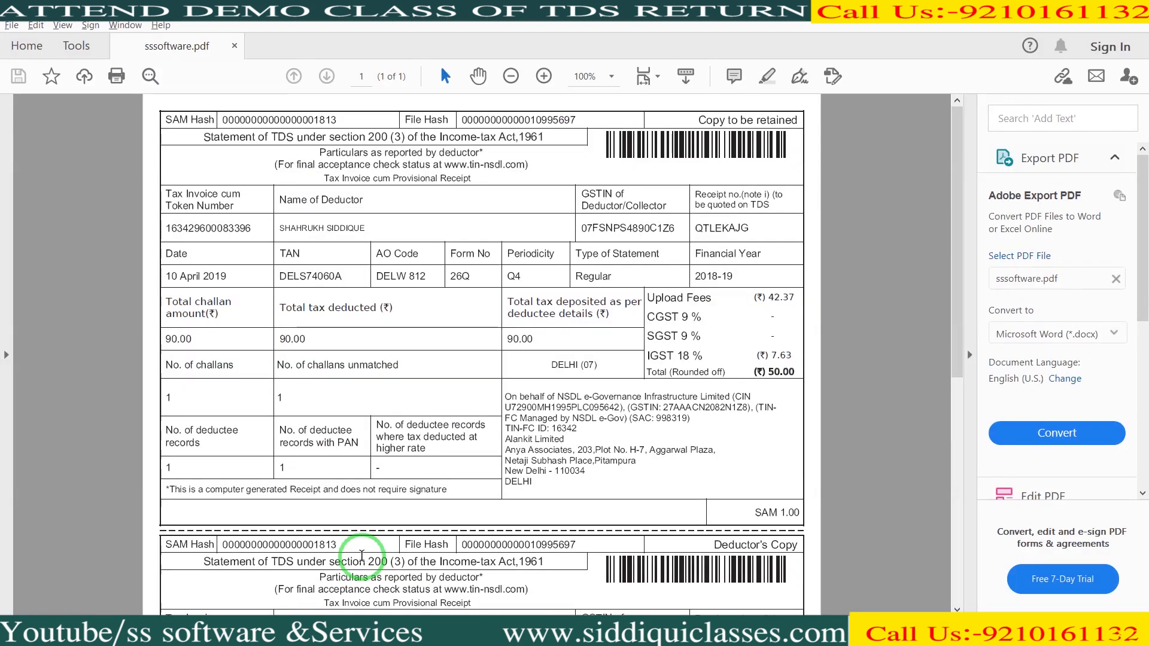